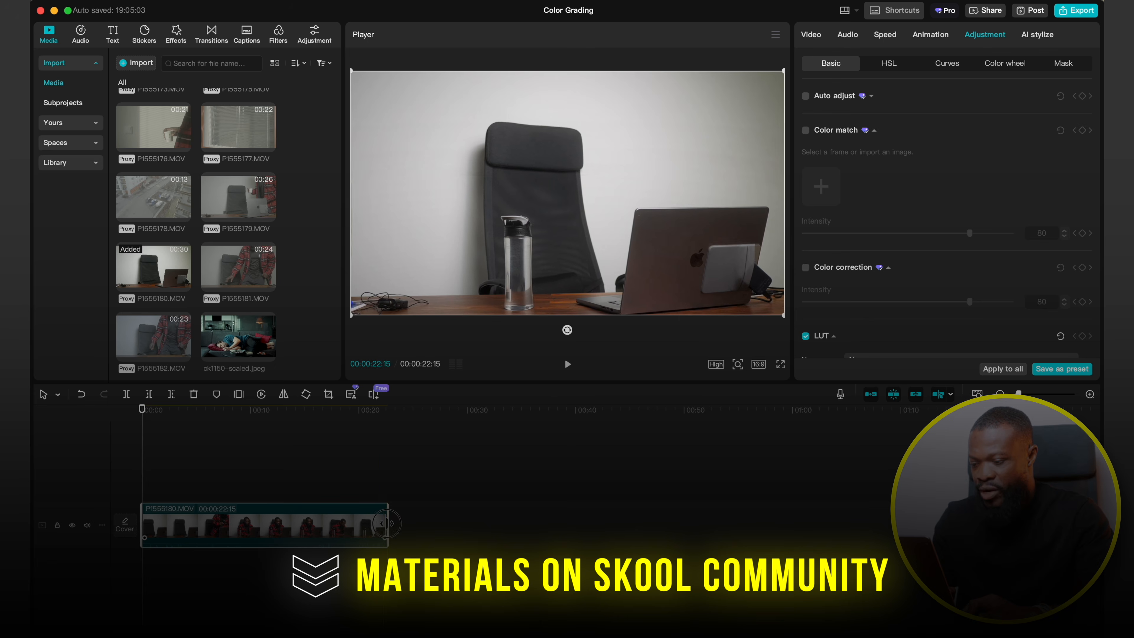
# Park the playhead at 00:00:07:02 in the clip and show the color oscilloscope in the player
pyautogui.click(239, 487)
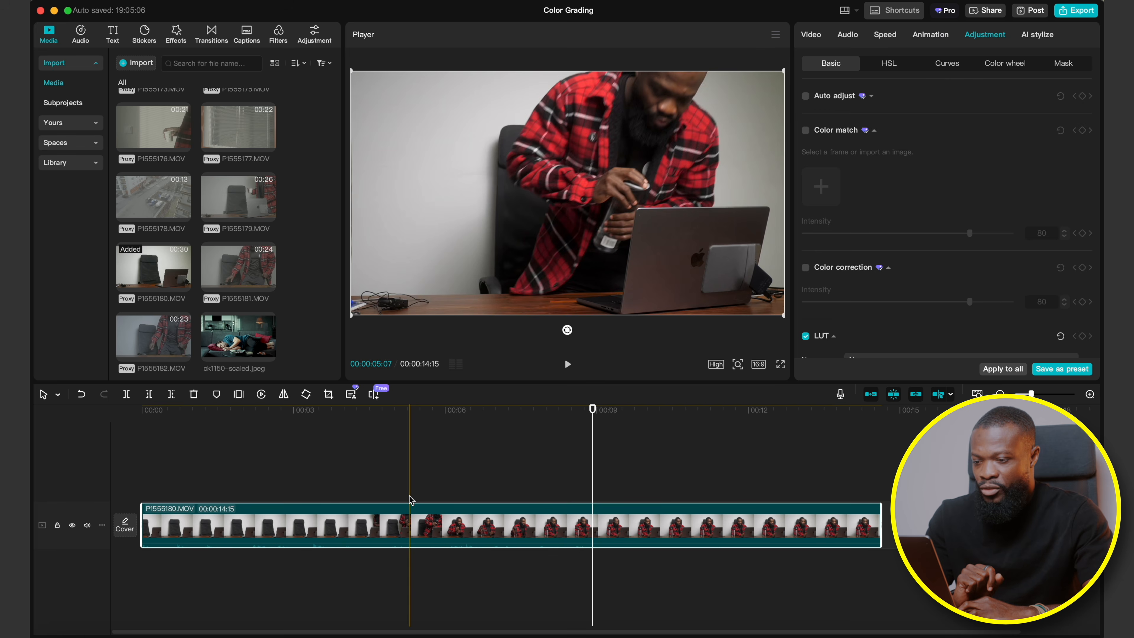
pyautogui.click(500, 497)
pyautogui.click(498, 512)
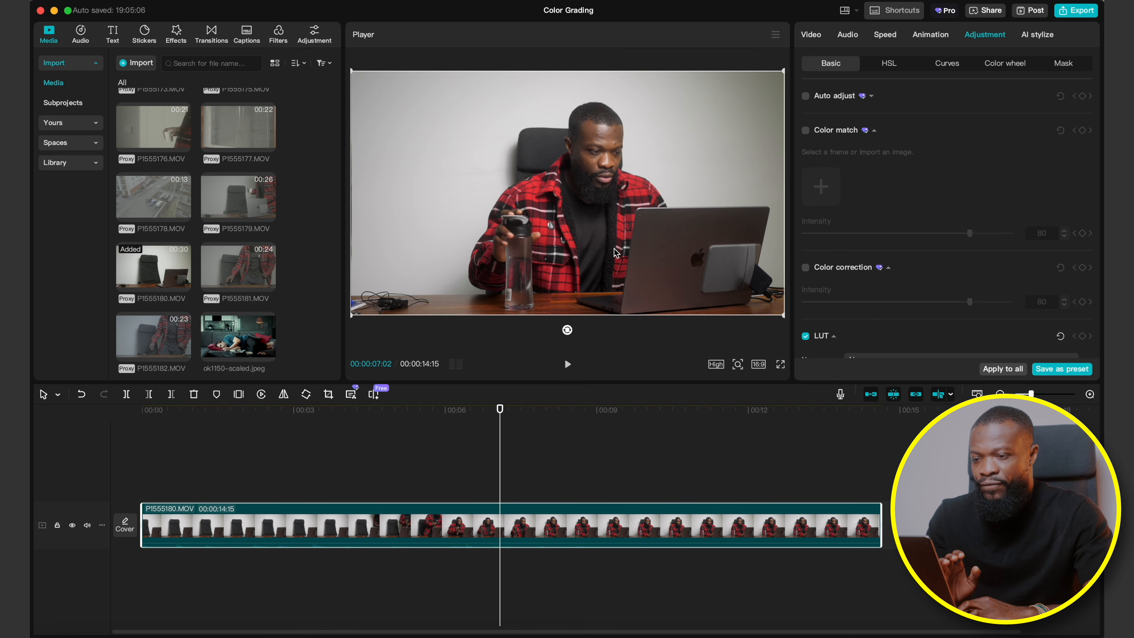
pyautogui.click(776, 34)
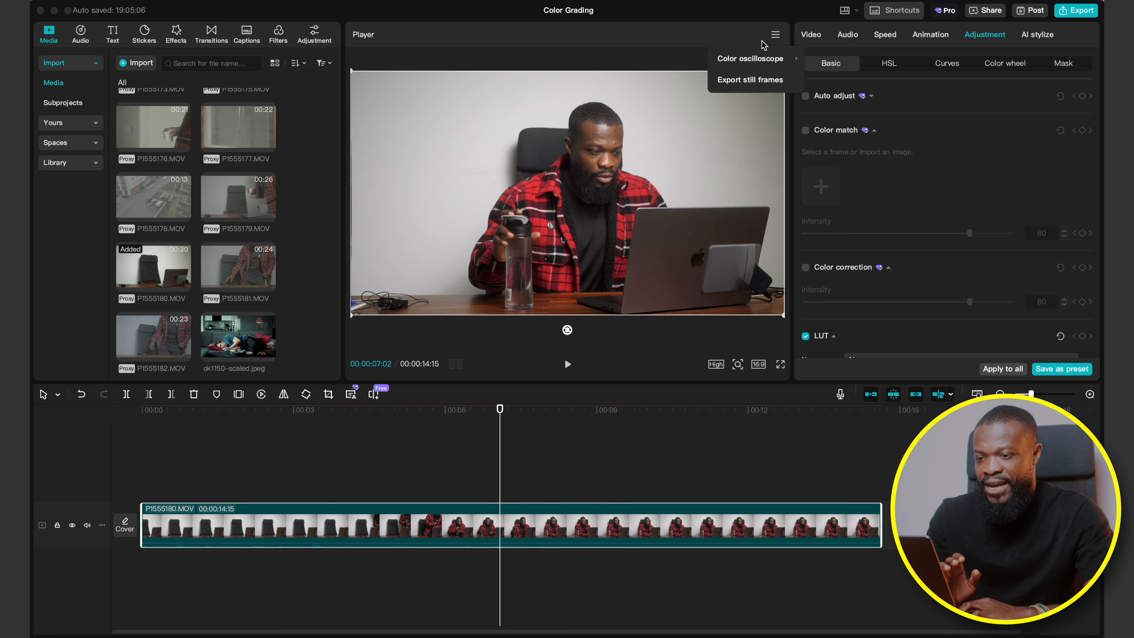
pyautogui.moveTo(749, 59)
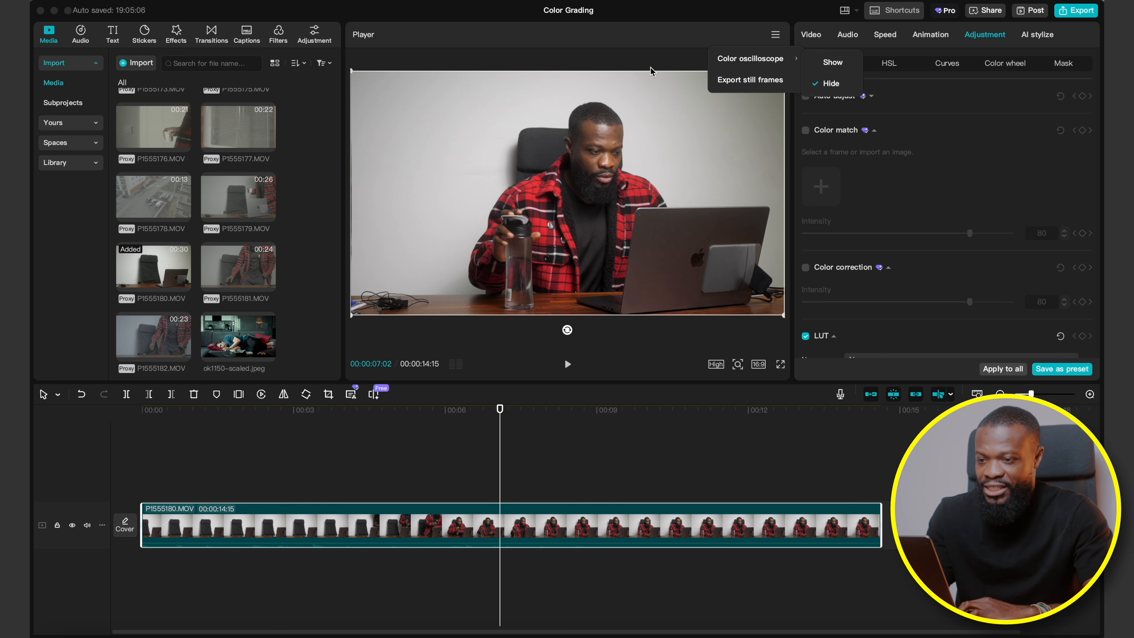
pyautogui.click(826, 63)
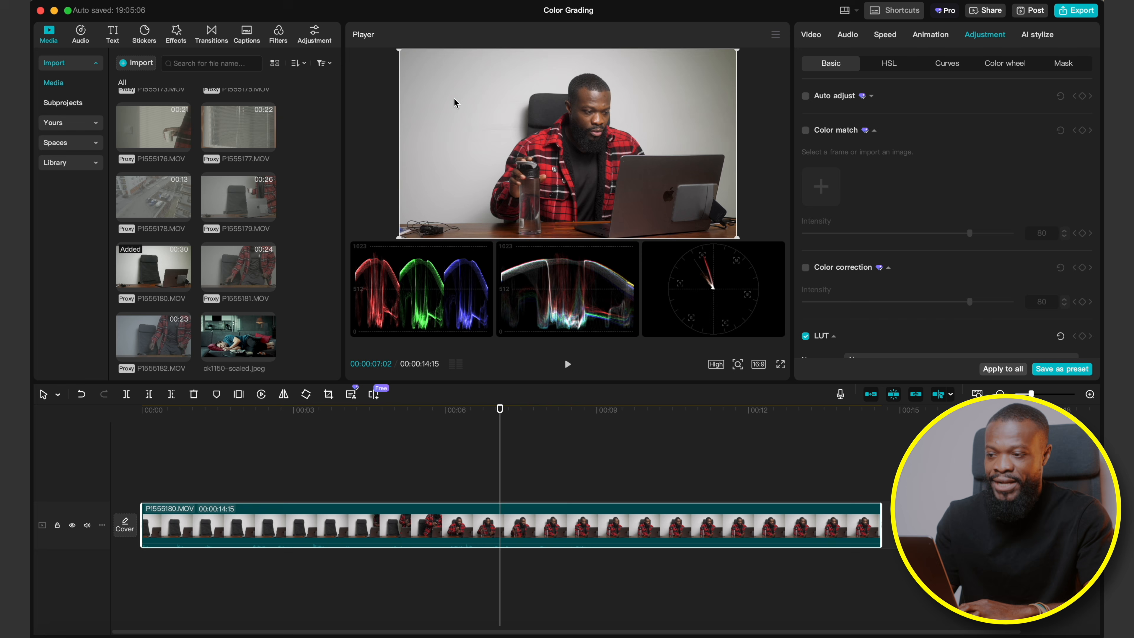
# Check the scopes at other frames of the clip, and park the playhead at 00:00:07:03 with the clip selected
pyautogui.click(435, 469)
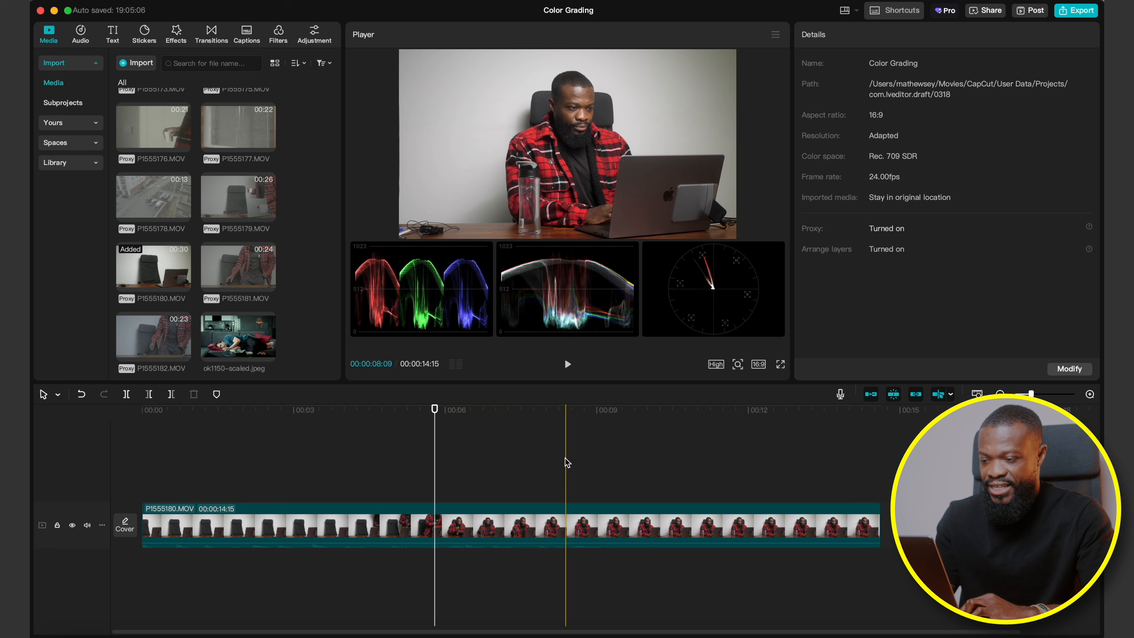
pyautogui.click(485, 473)
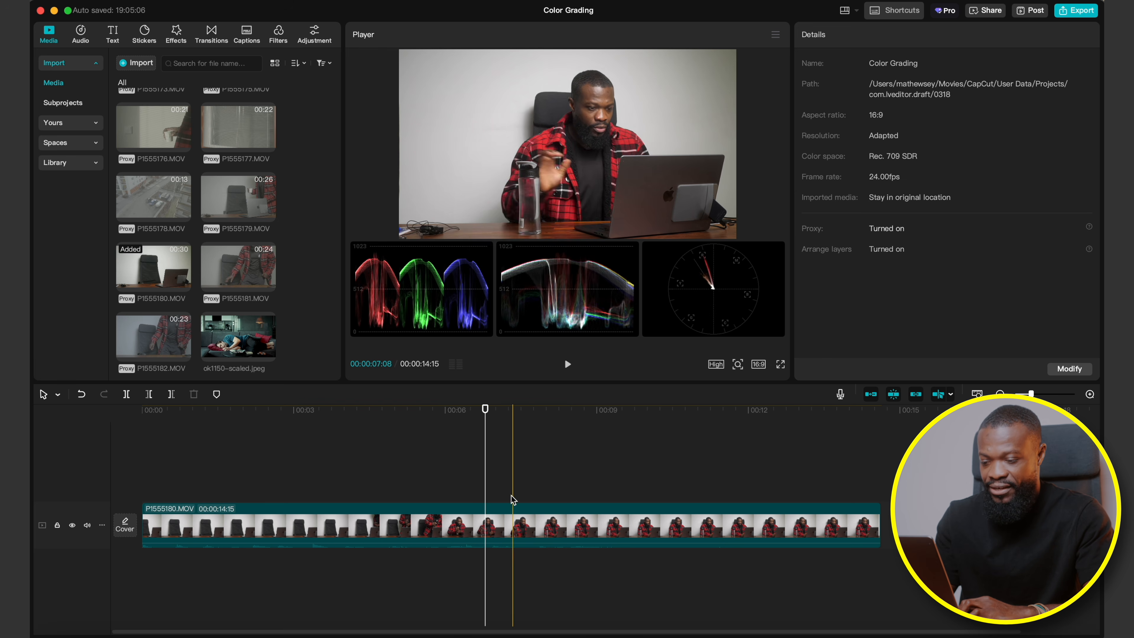
pyautogui.click(502, 521)
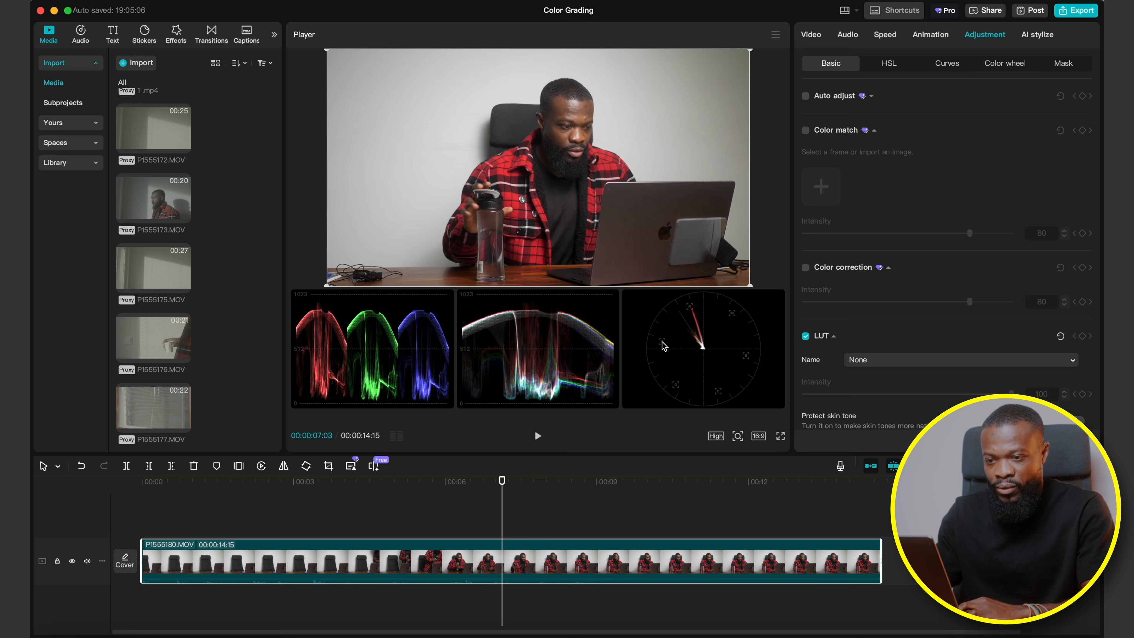
# Examine the clip's color wheel controls and the upper range of the waveform scope, and return to the basic adjustments
pyautogui.click(1002, 65)
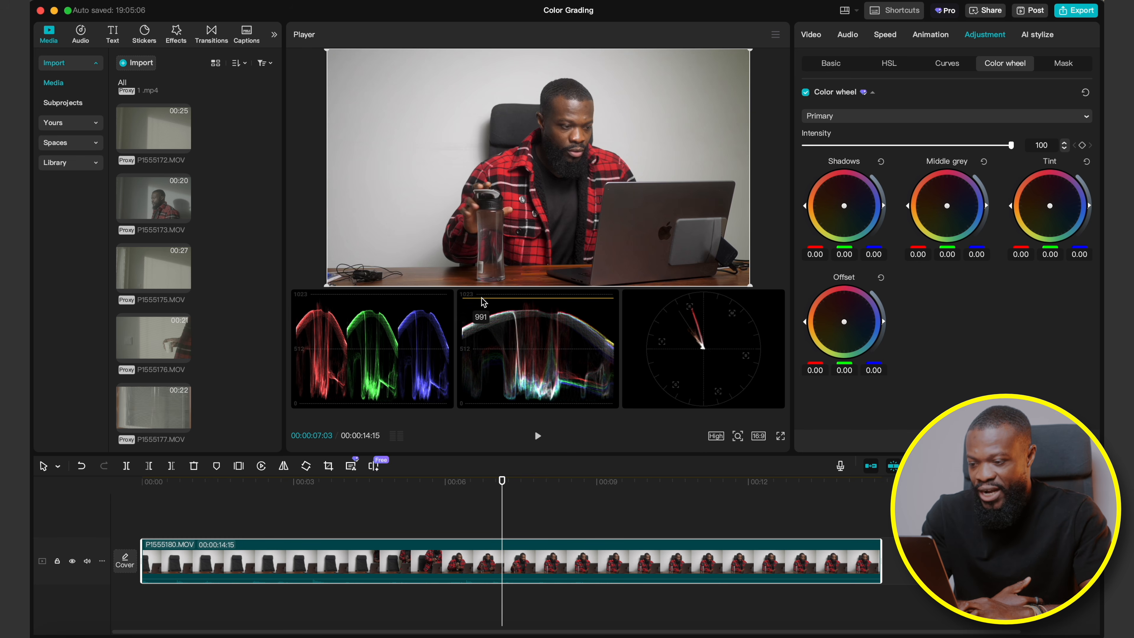
pyautogui.click(464, 300)
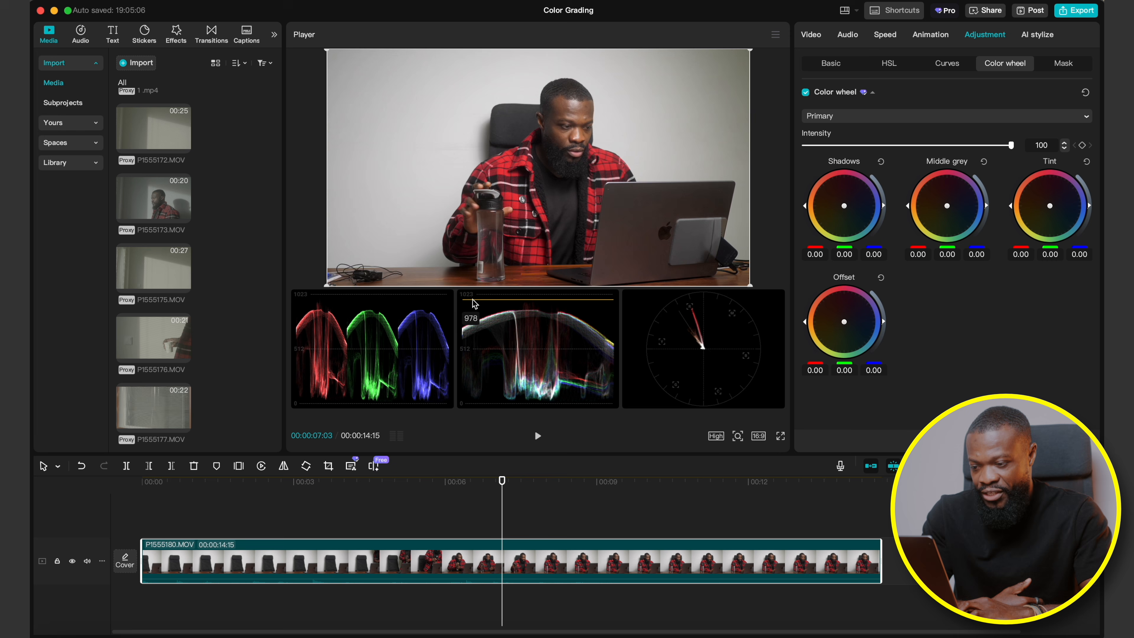
pyautogui.click(500, 303)
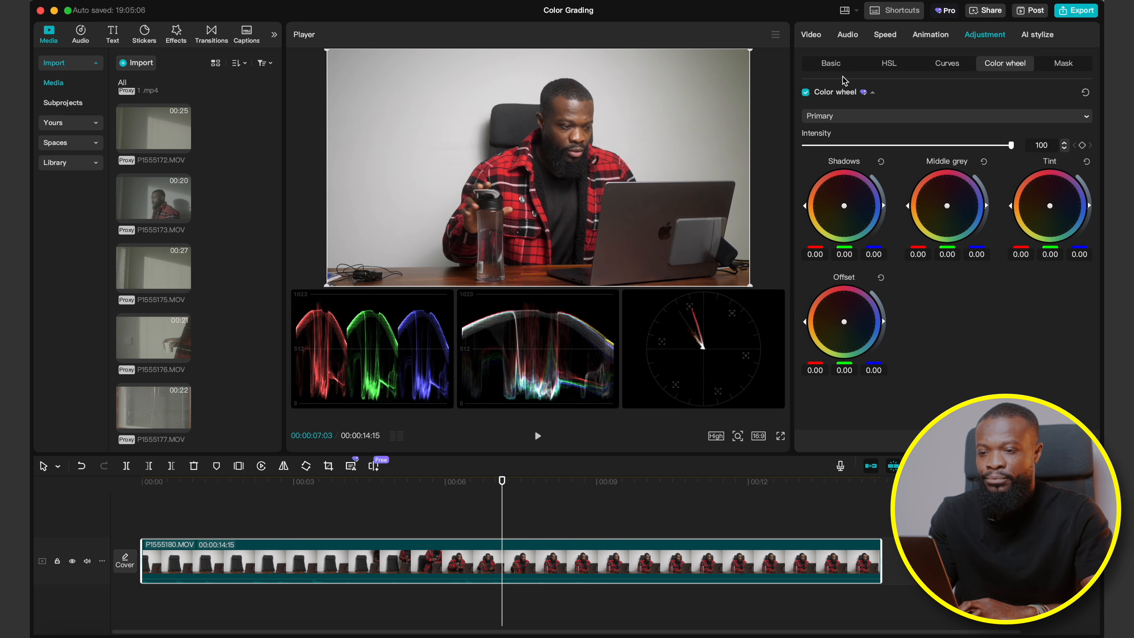
pyautogui.click(831, 66)
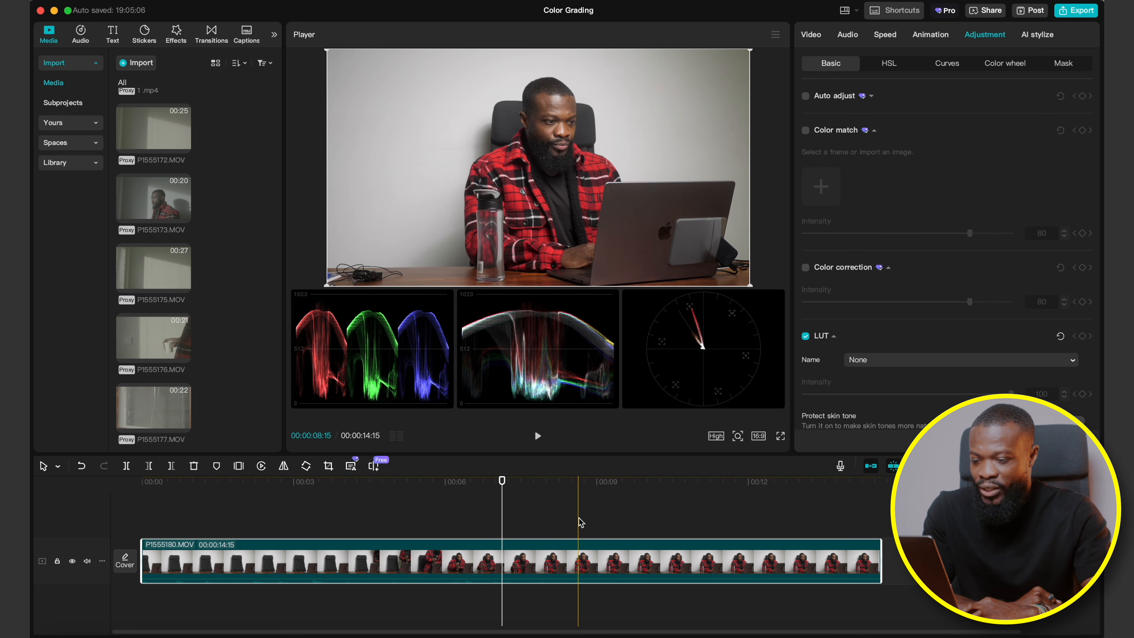
# Try placing a custom adjustment layer above the clip around the playhead, delete it and reselect the clip
pyautogui.scroll(-2, 579, 522)
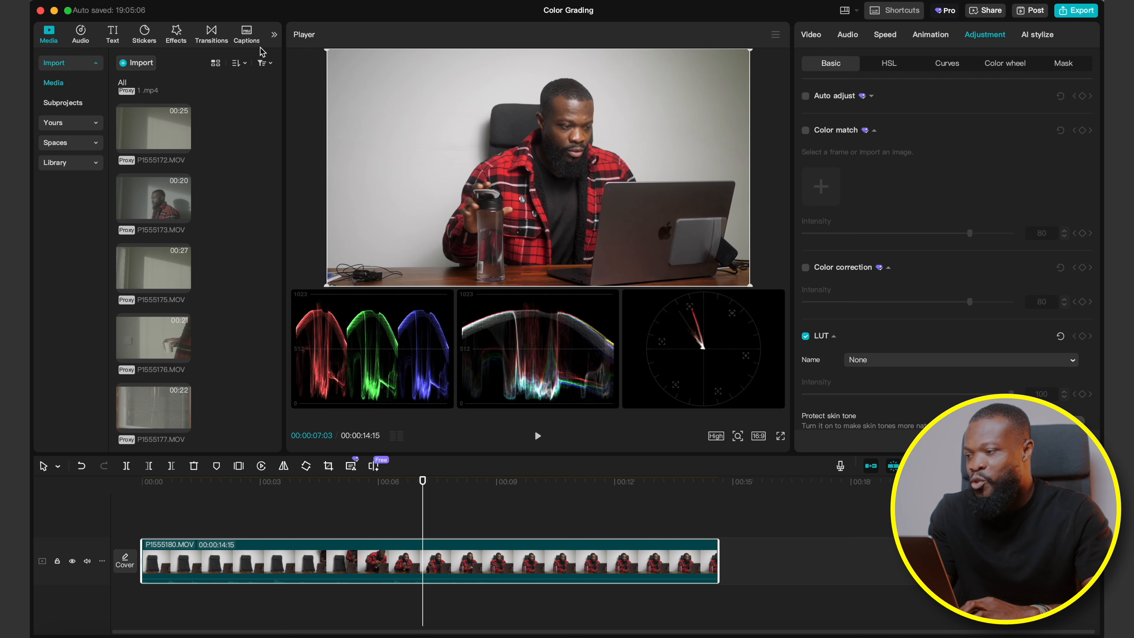
pyautogui.click(275, 37)
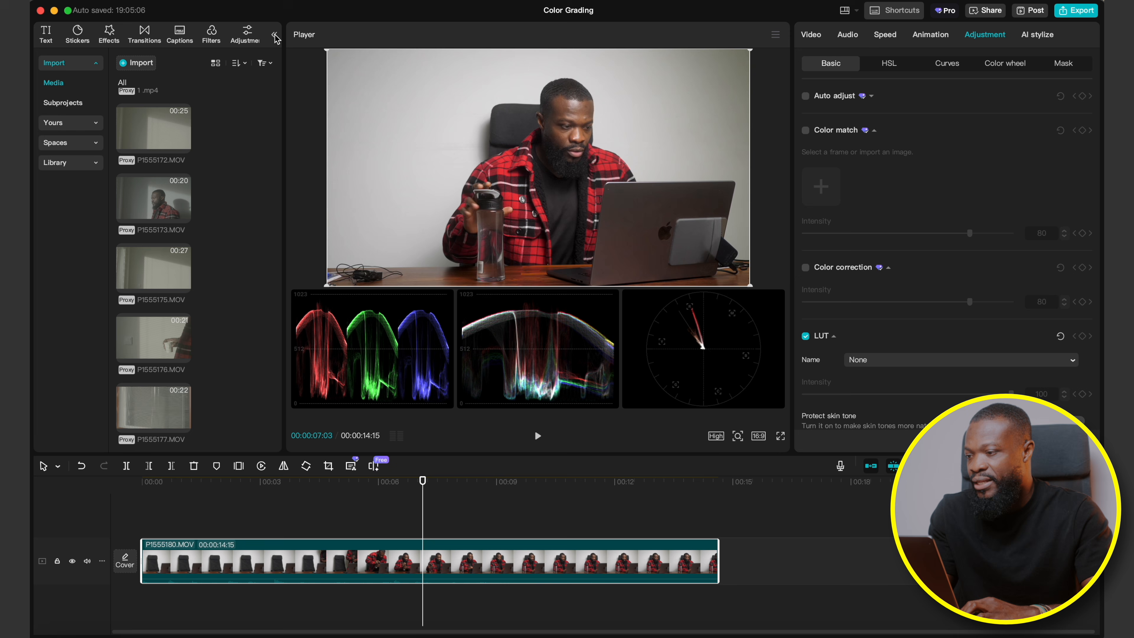
pyautogui.click(245, 36)
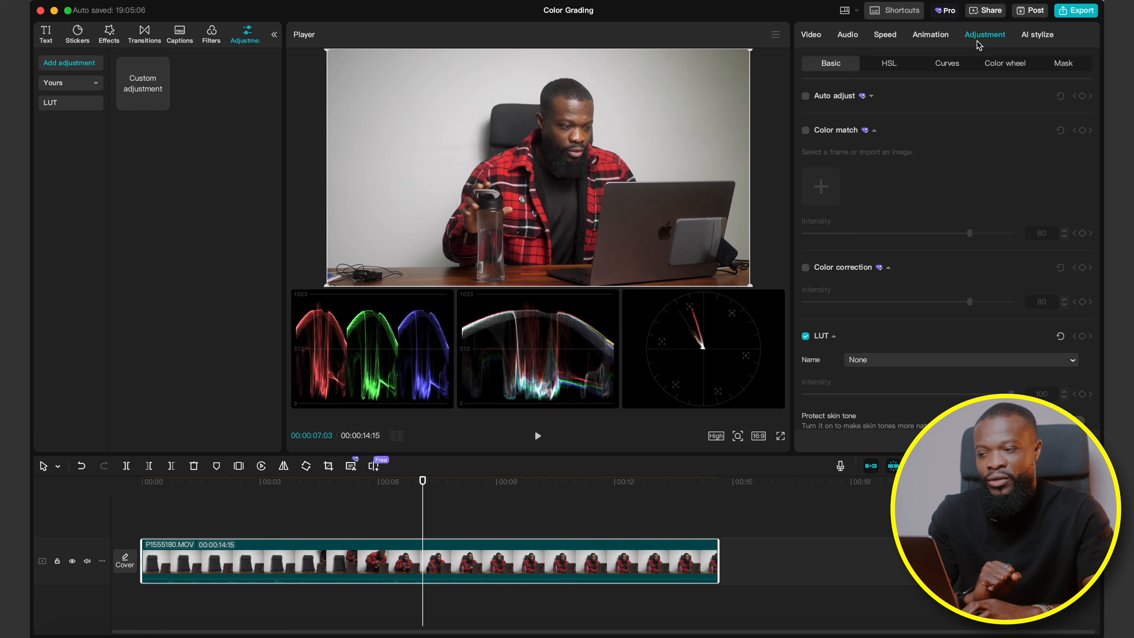
pyautogui.click(141, 83)
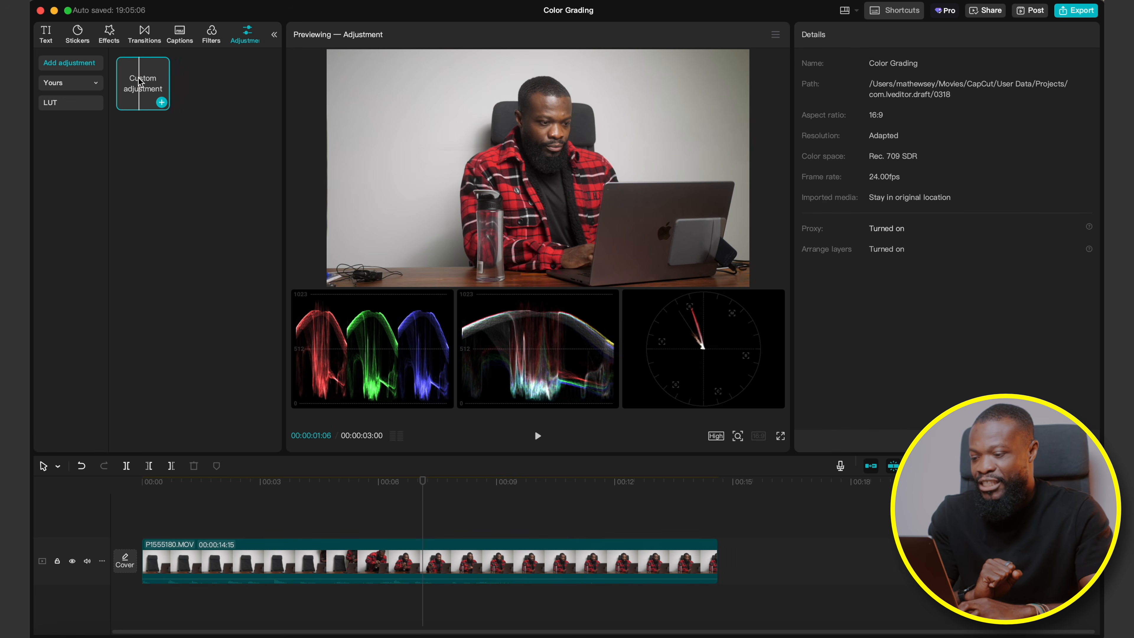
pyautogui.moveTo(141, 83); pyautogui.dragTo(410, 528)
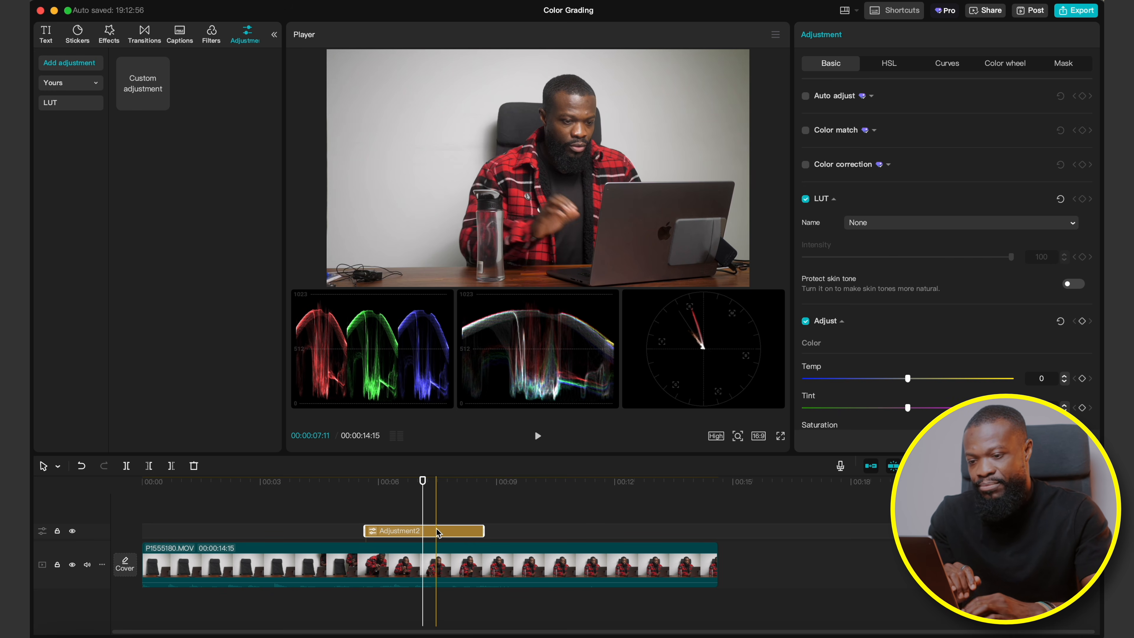
pyautogui.press('Delete')
pyautogui.click(436, 545)
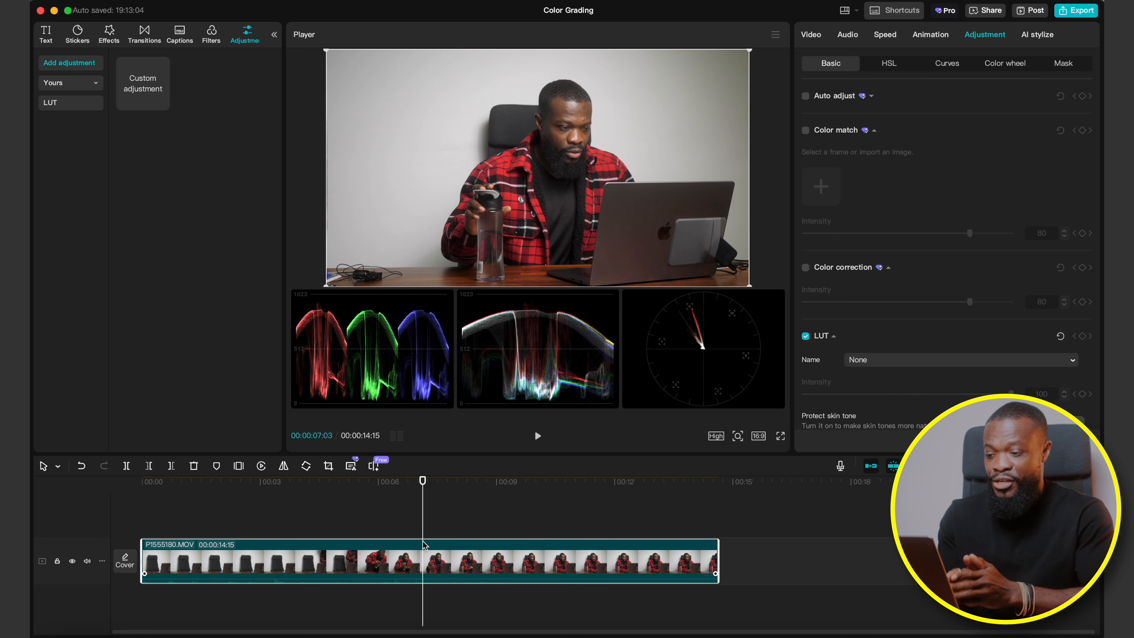
# Place a custom adjustment layer above the clip at the playhead and set its saturation to 50
pyautogui.moveTo(146, 90)
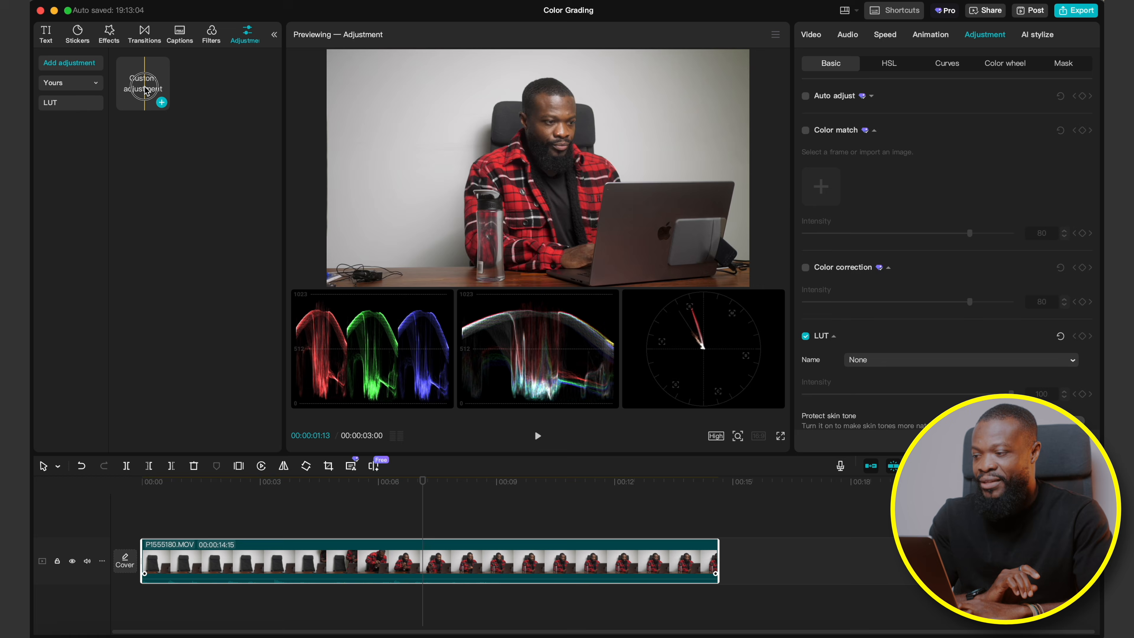
pyautogui.moveTo(147, 90); pyautogui.dragTo(434, 529)
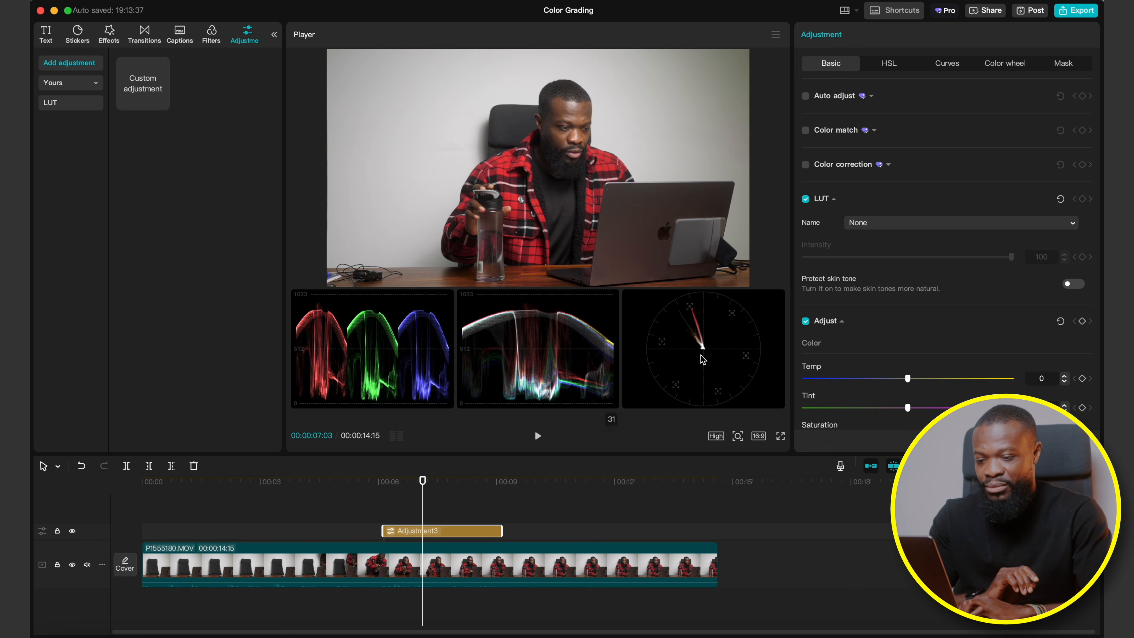
pyautogui.scroll(-5, 870, 333)
pyautogui.moveTo(907, 254); pyautogui.dragTo(1036, 251)
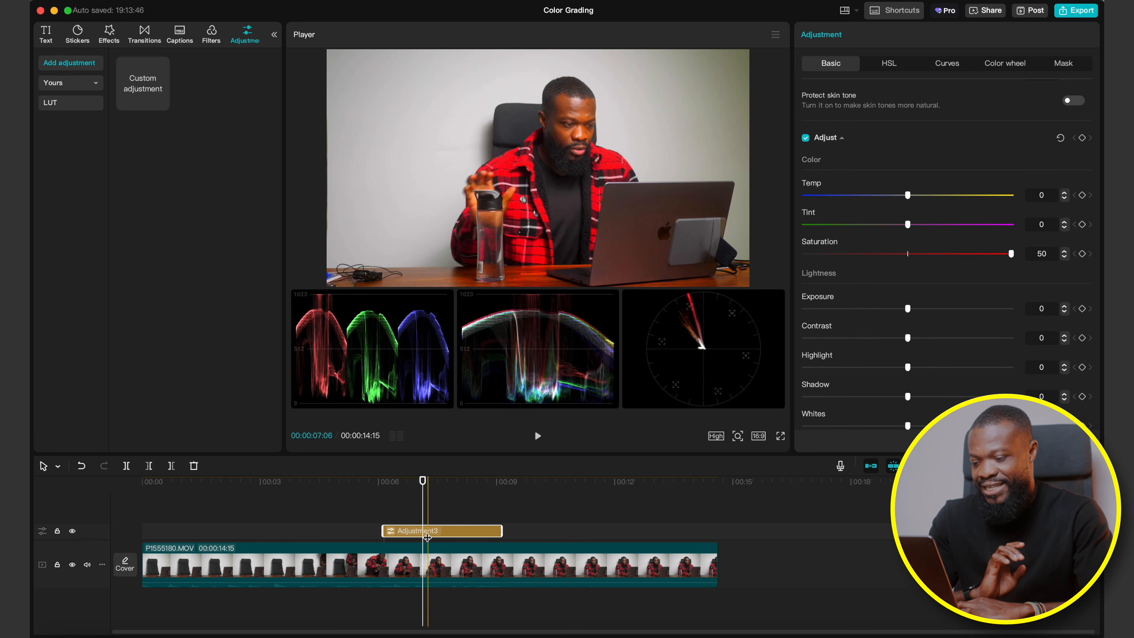
# Toggle the saturated adjustment layer off and on to compare the picture, and delete the layer
pyautogui.click(425, 532)
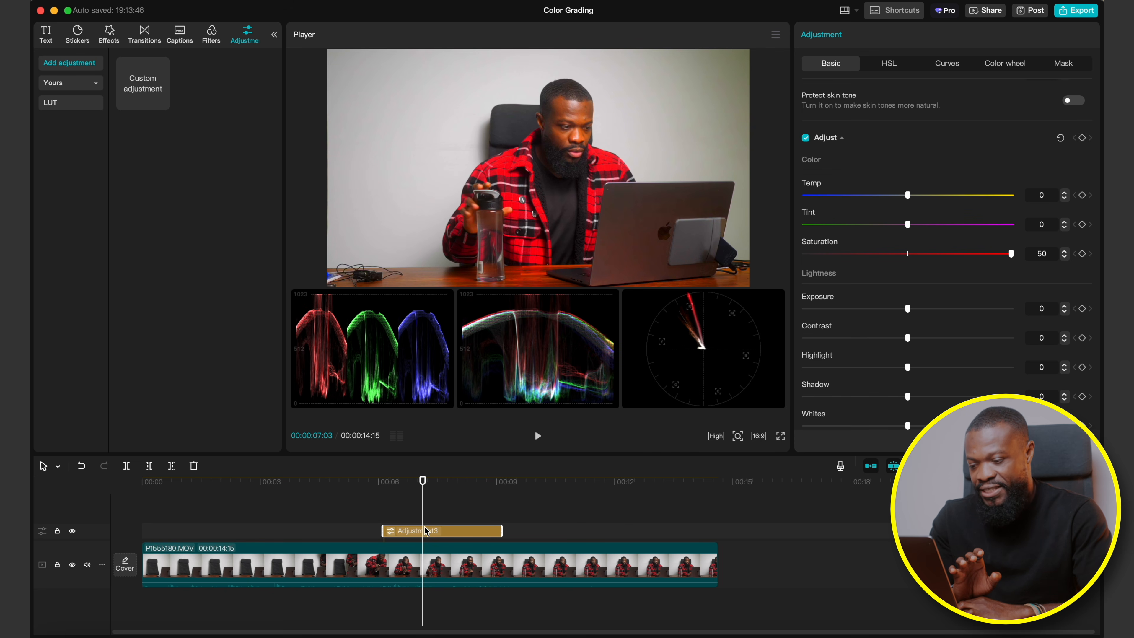
pyautogui.press('v')
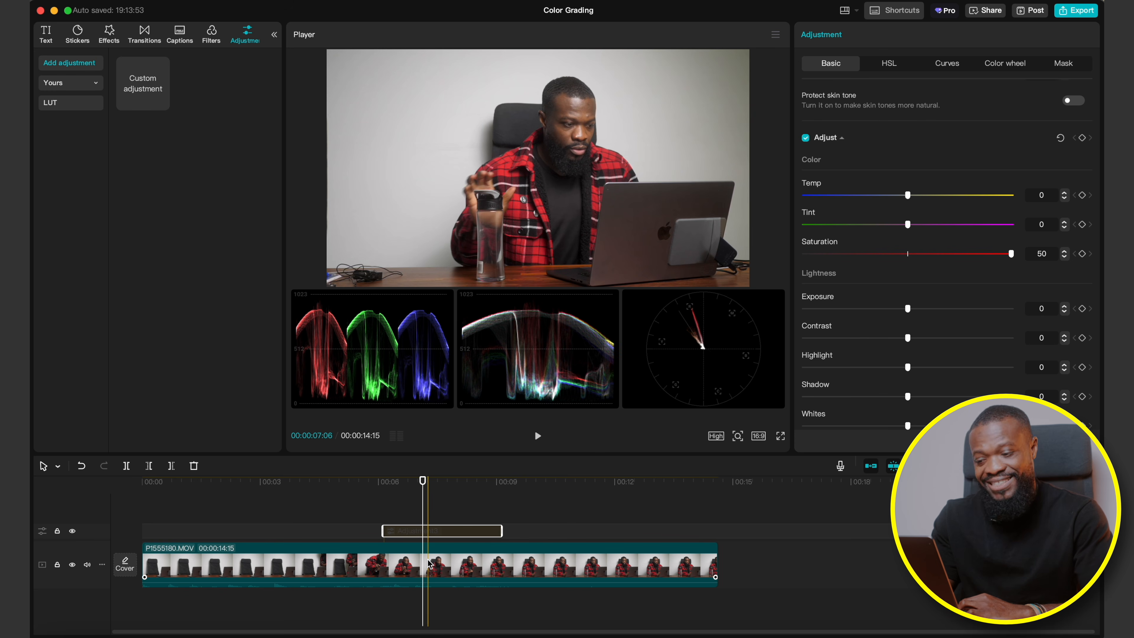
pyautogui.press('v')
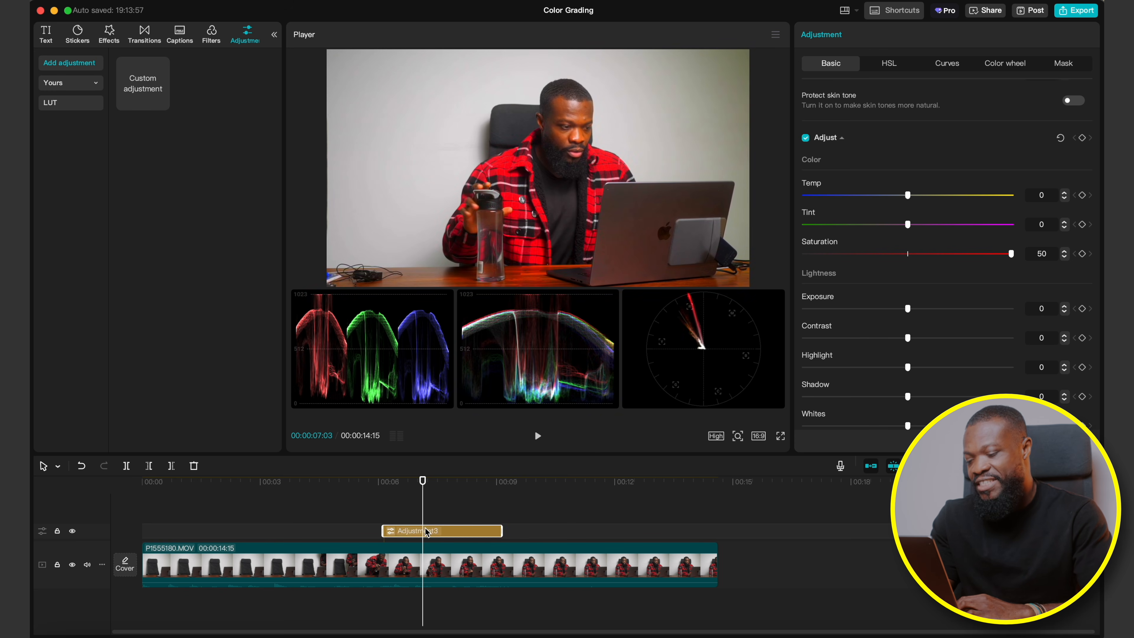
pyautogui.press('v')
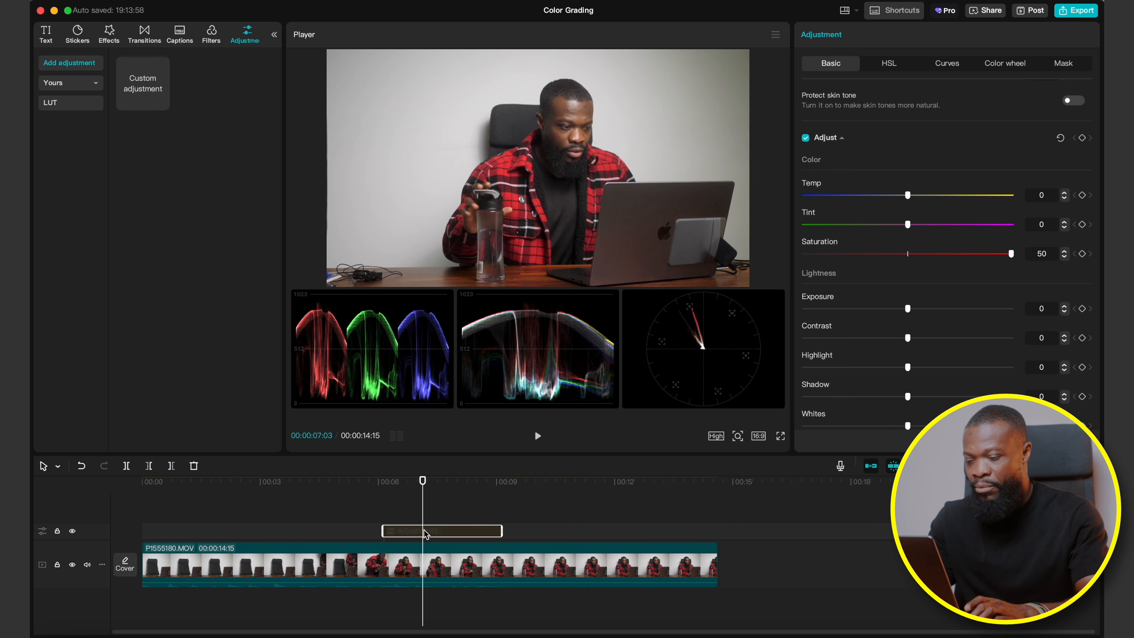
pyautogui.press('Delete')
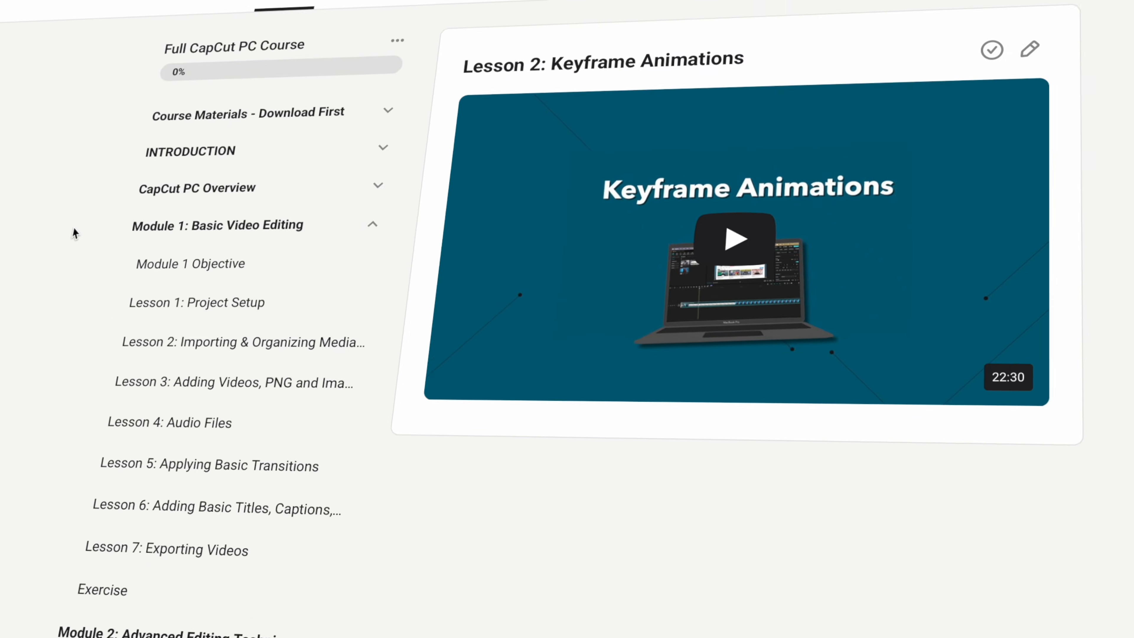
pyautogui.scroll(-4, 74, 233)
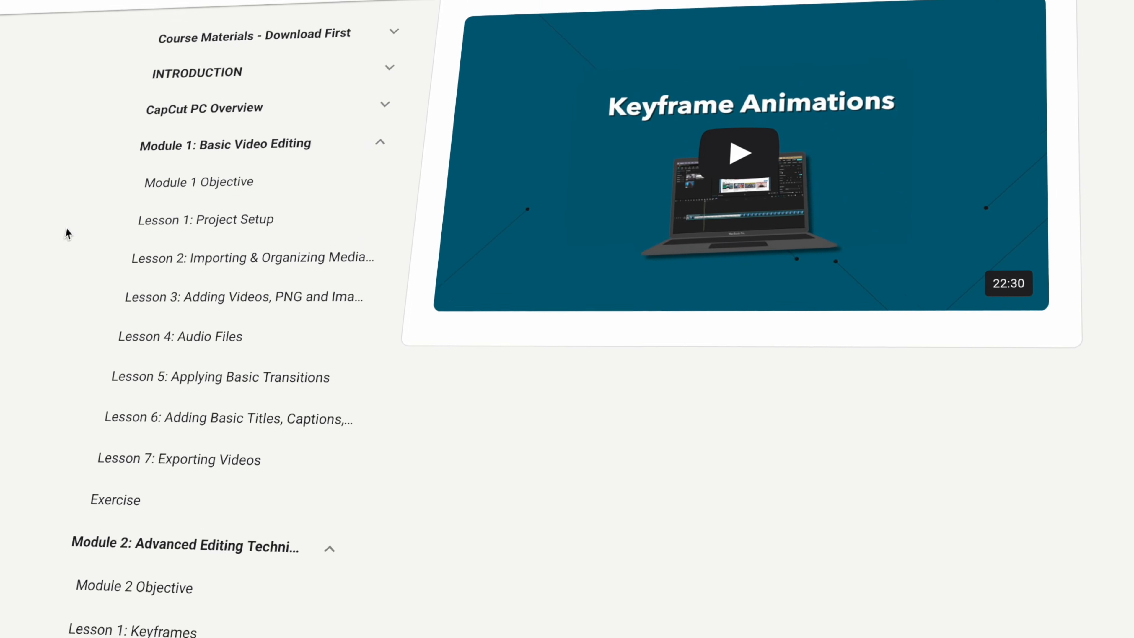
pyautogui.scroll(-4, 48, 237)
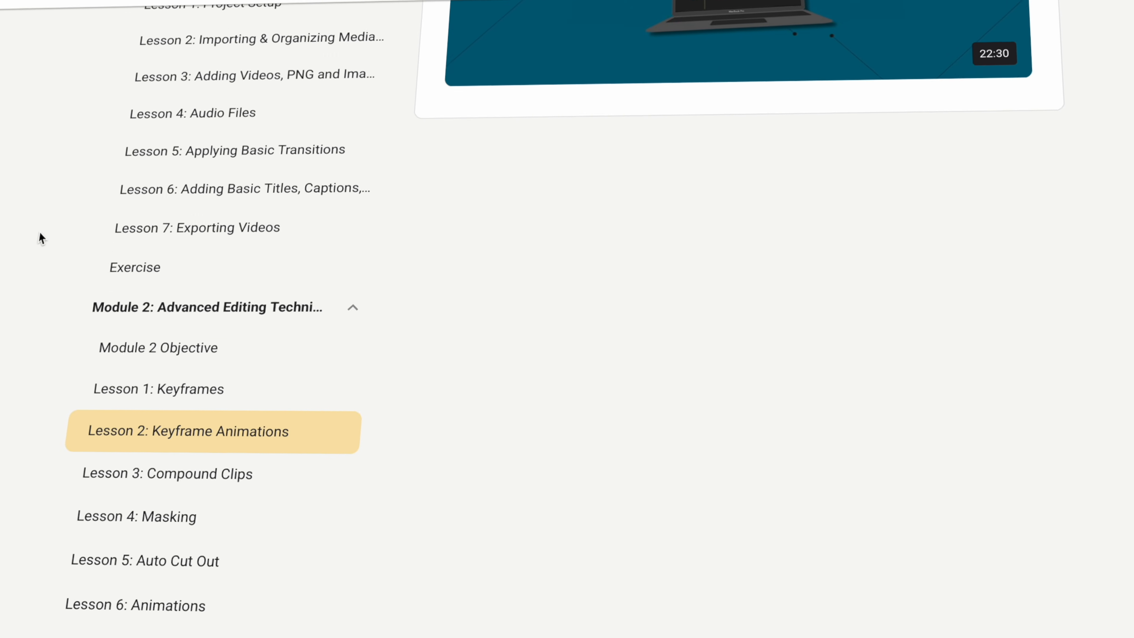
pyautogui.scroll(-4, 25, 243)
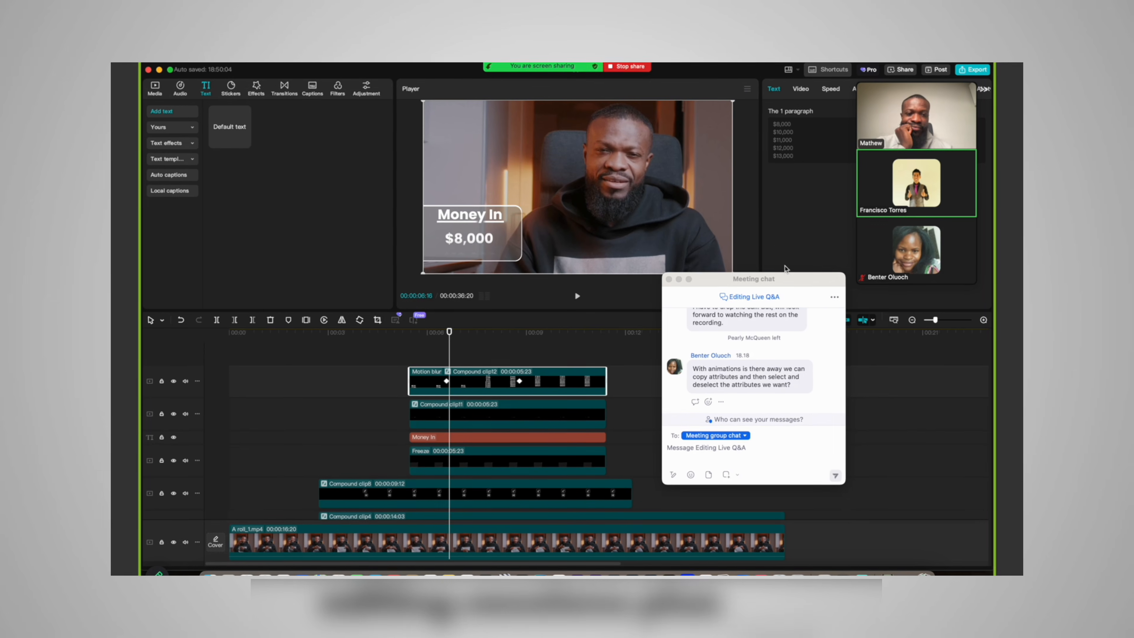
pyautogui.moveTo(786, 276); pyautogui.dragTo(806, 276)
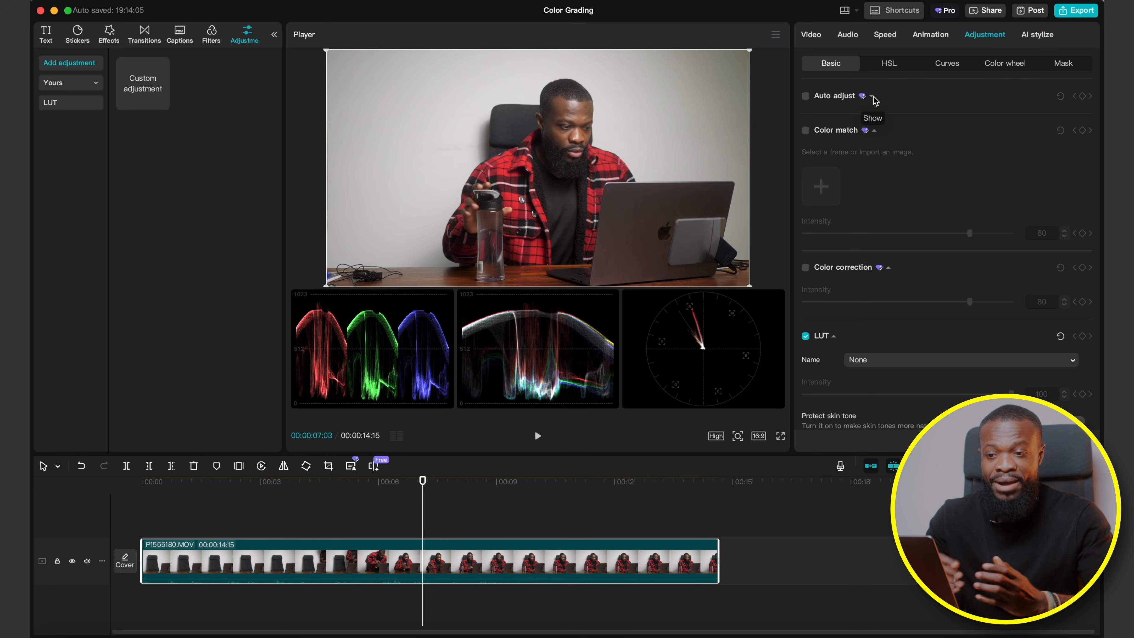
# Try Auto adjust on the clip, switch it off again and collapse its settings
pyautogui.click(806, 96)
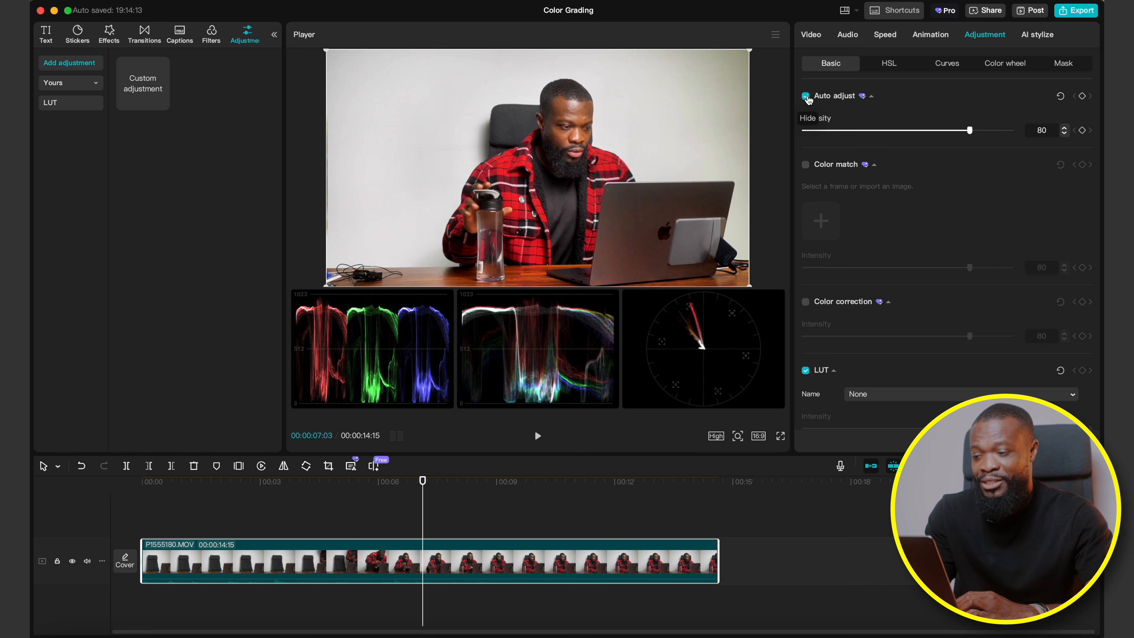
pyautogui.click(806, 96)
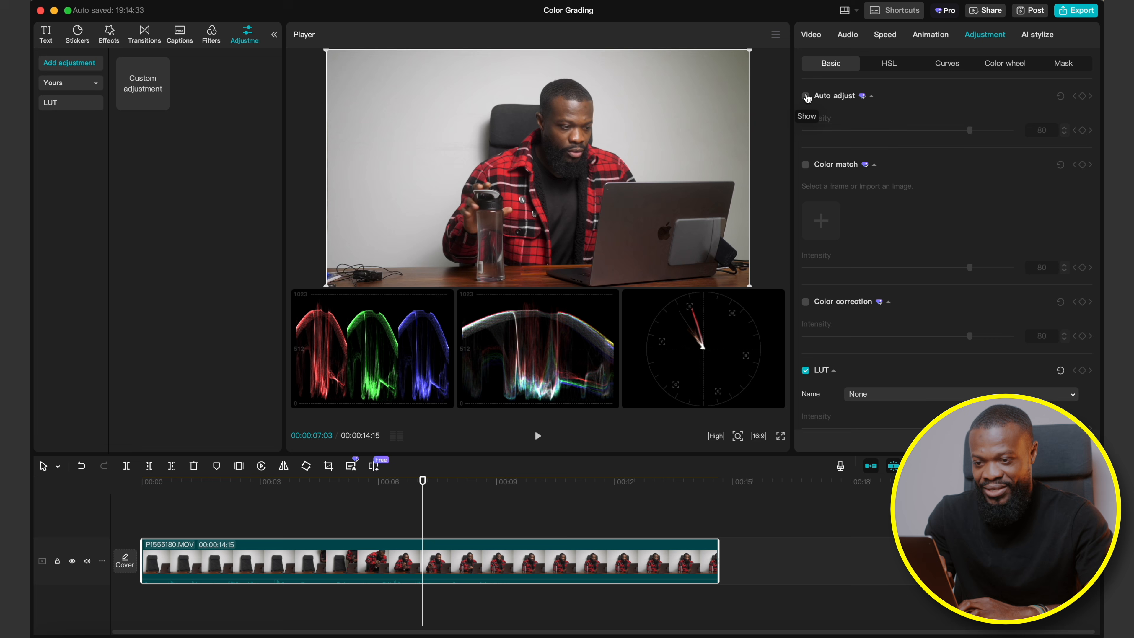
pyautogui.click(871, 96)
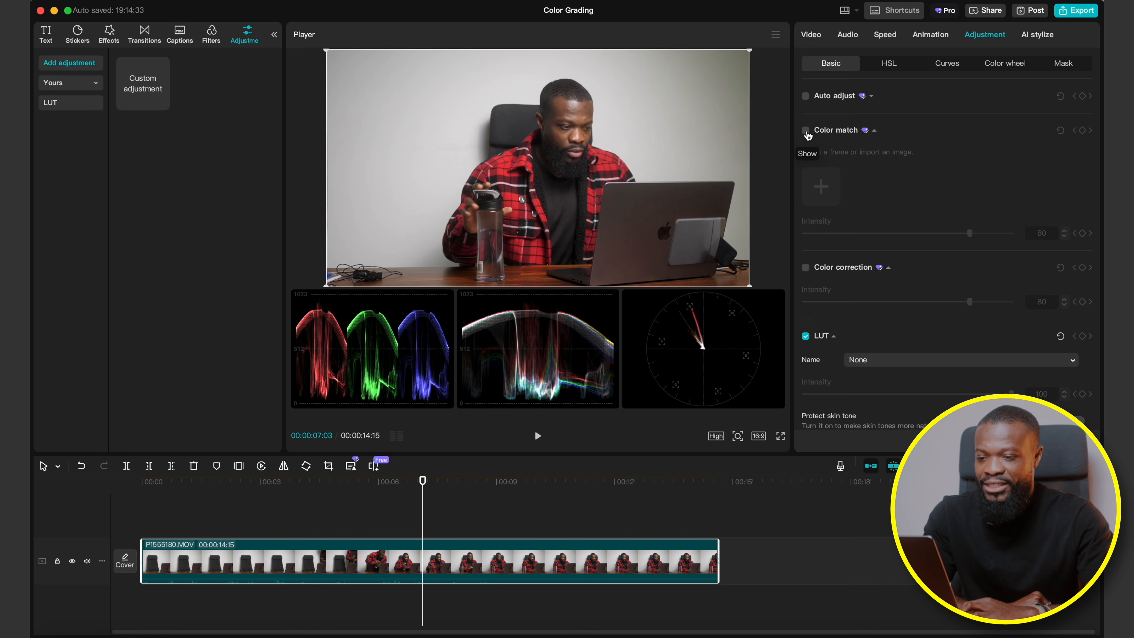
# Turn on Color match for the clip and load ok1150-scaled.jpeg from Downloads as the color reference image
pyautogui.click(806, 130)
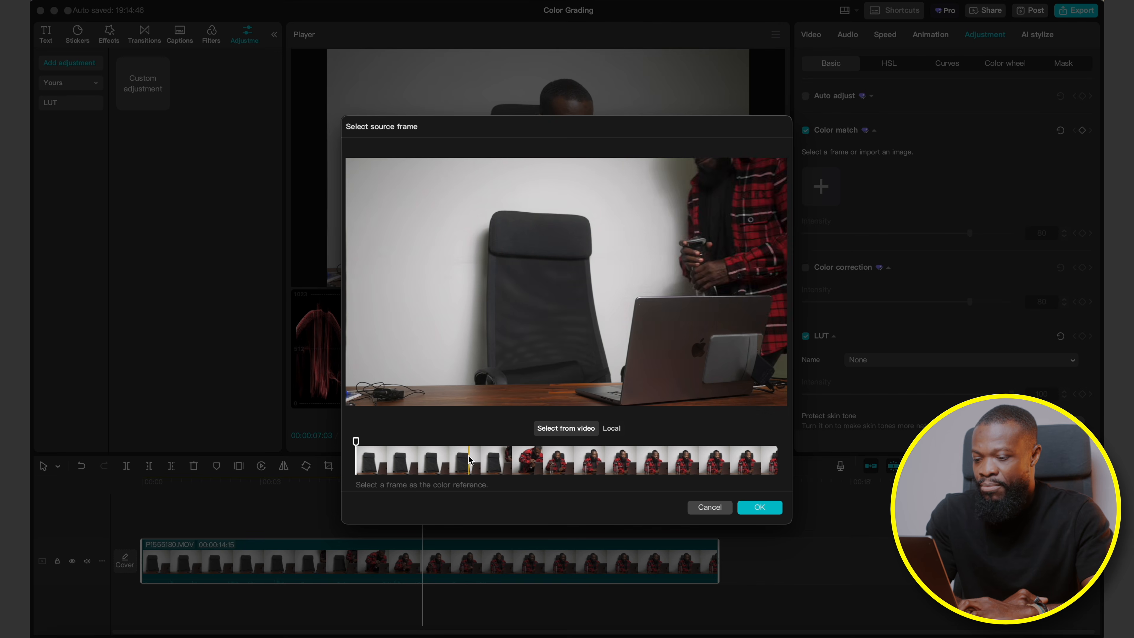
pyautogui.click(612, 429)
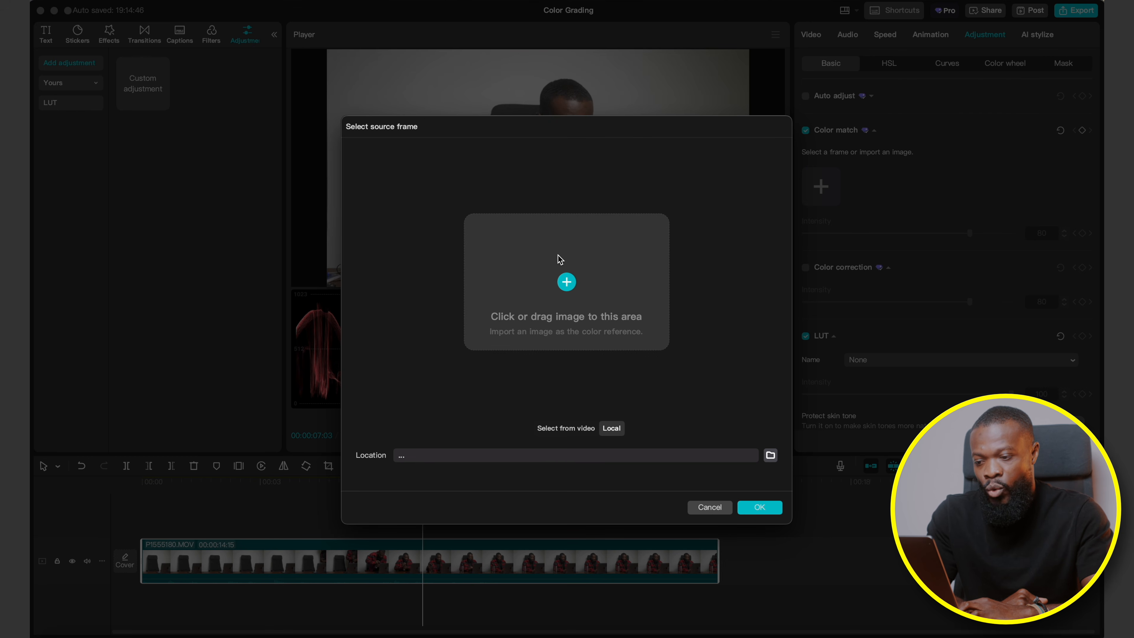
pyautogui.click(567, 282)
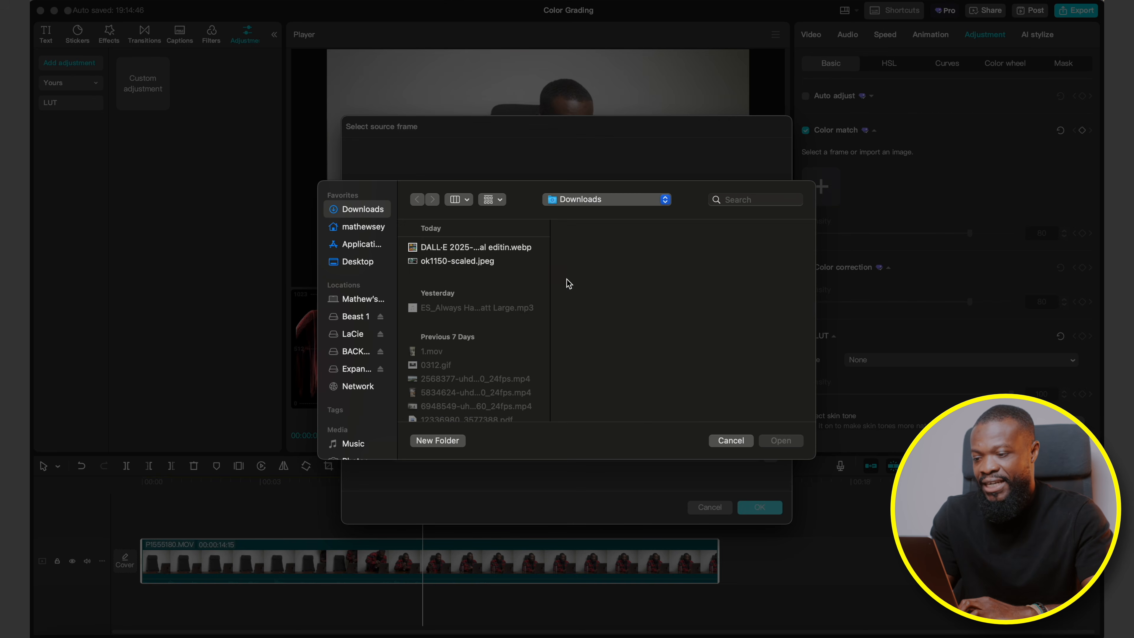
pyautogui.click(440, 264)
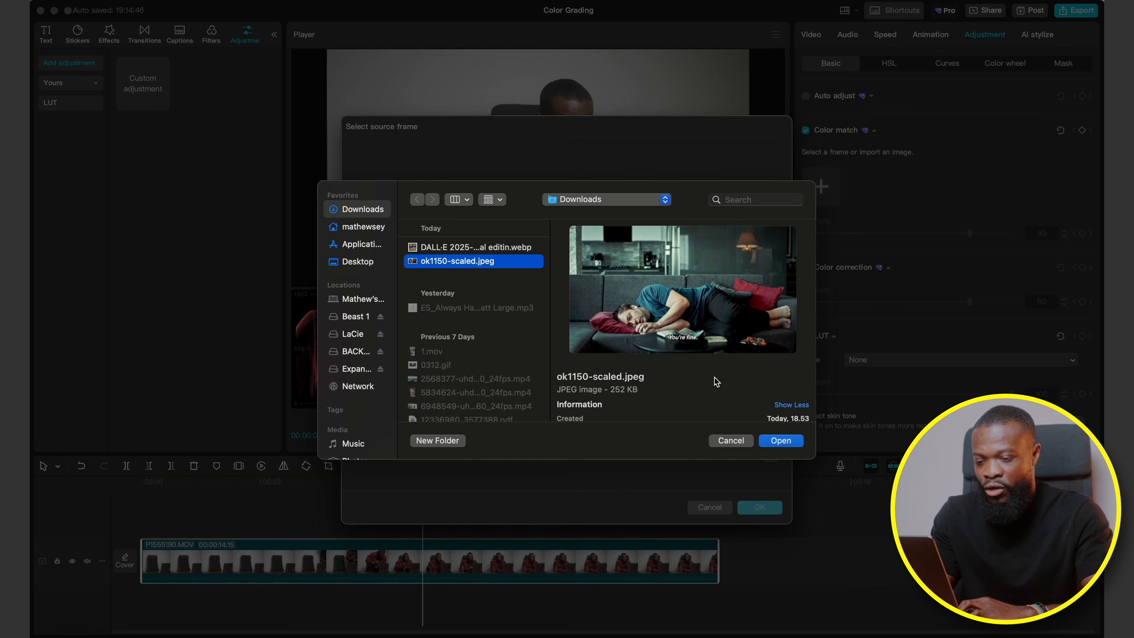
pyautogui.click(777, 444)
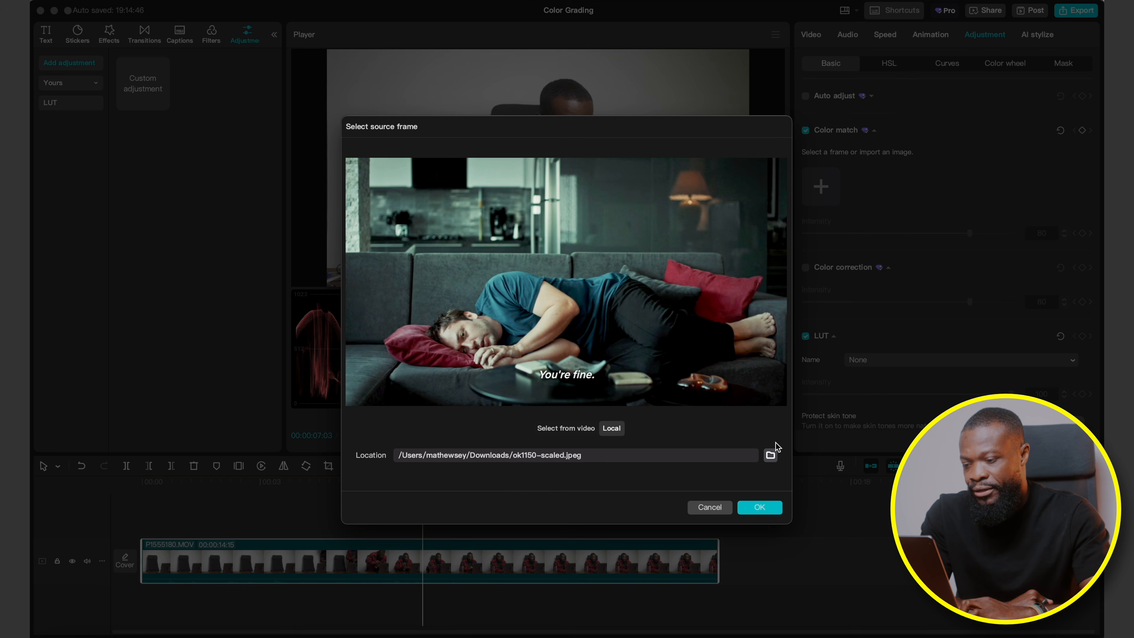
pyautogui.click(760, 508)
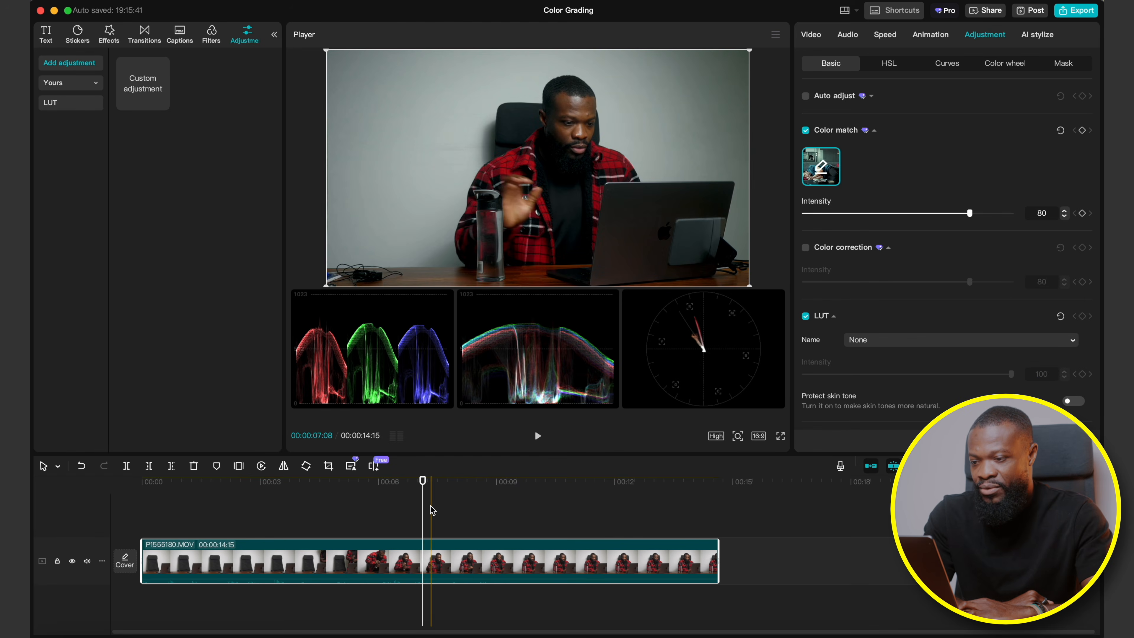
# Check the matched picture at another frame of the clip and set the Color match intensity to 71
pyautogui.click(445, 512)
pyautogui.click(608, 186)
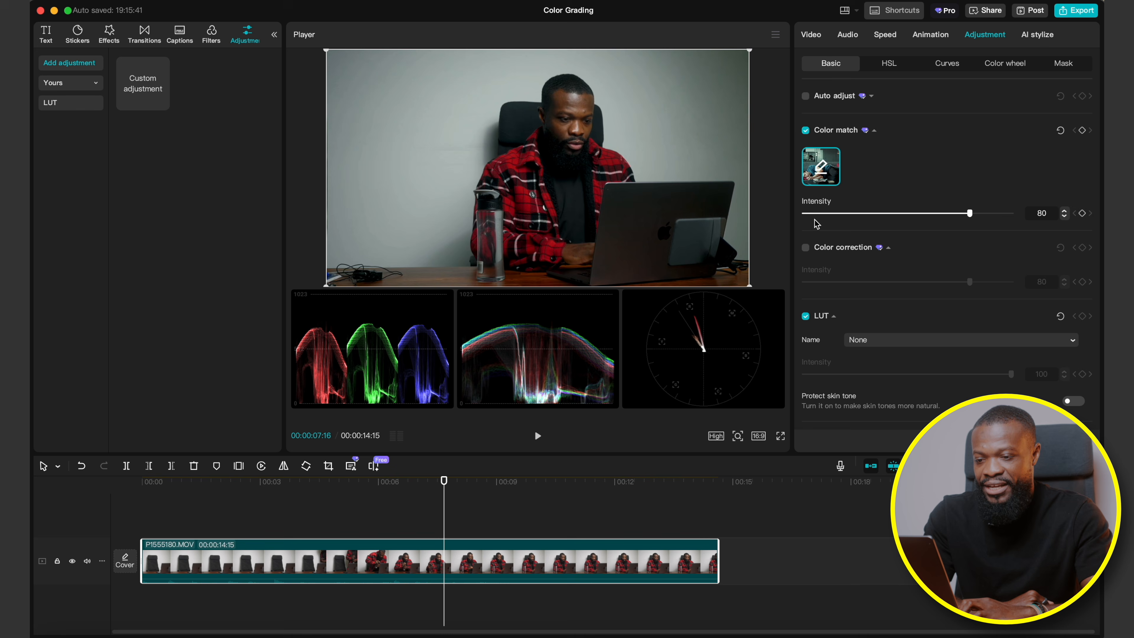
pyautogui.moveTo(972, 217)
pyautogui.mouseDown()
pyautogui.moveTo(876, 220)
pyautogui.moveTo(950, 214)
pyautogui.mouseUp()
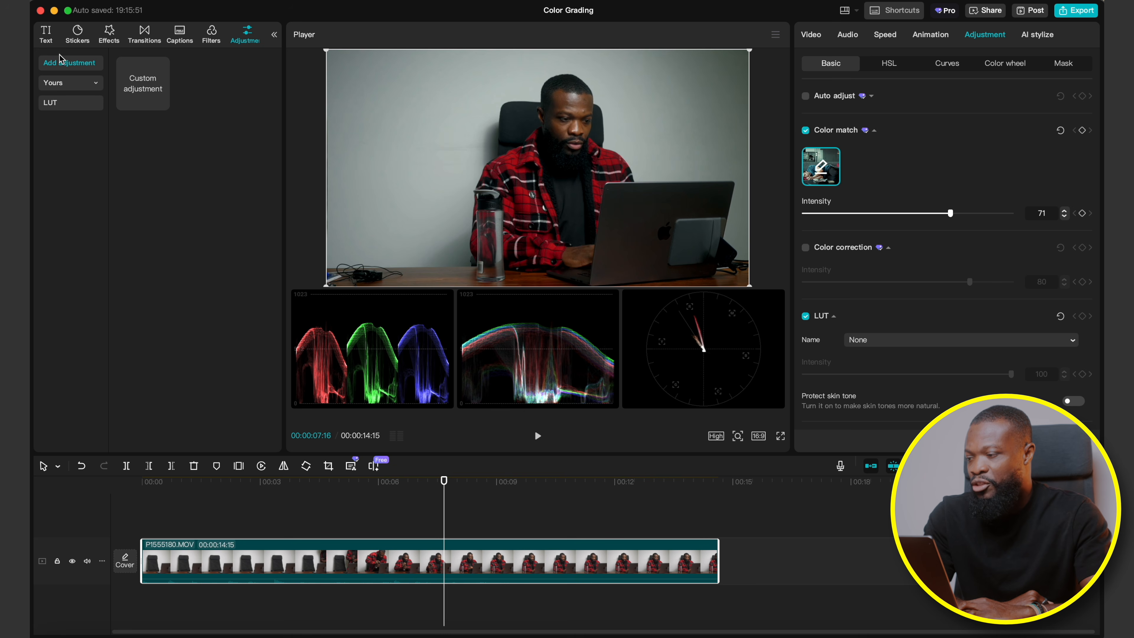
# Add the ok1150-scaled.jpeg image from the project media after the clip on the timeline and select it to view its picture and scopes
pyautogui.click(275, 37)
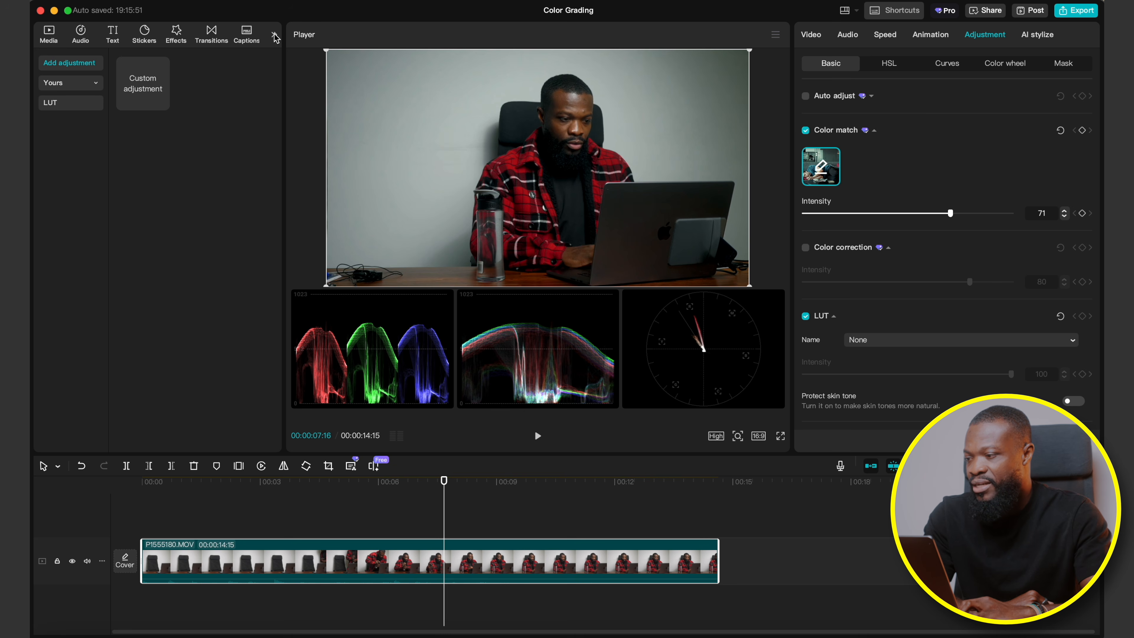
pyautogui.click(56, 45)
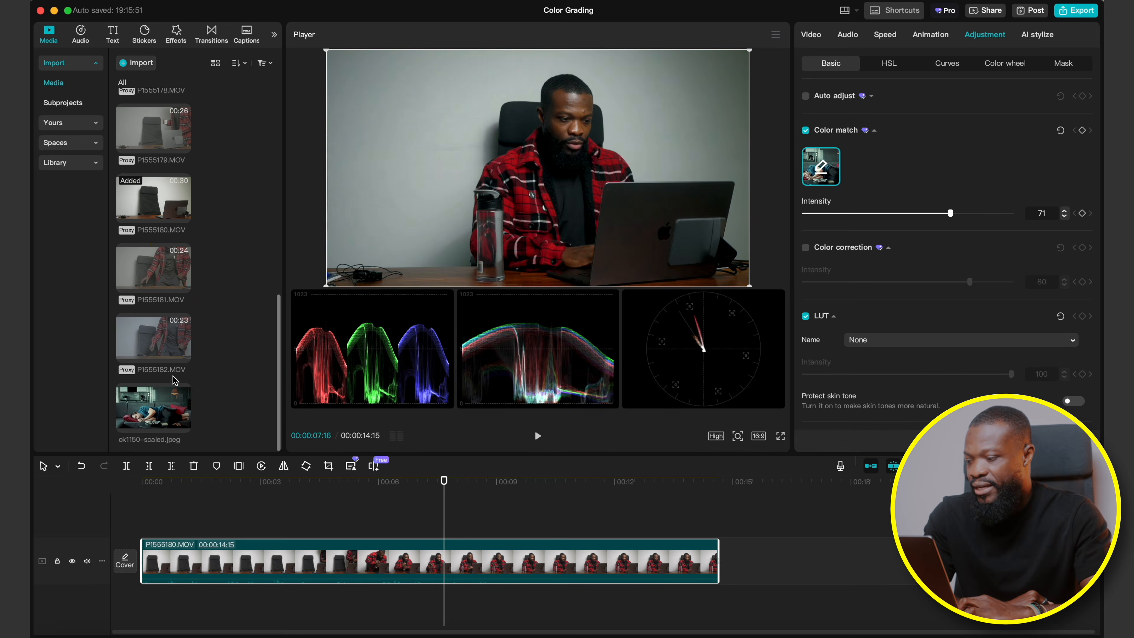
pyautogui.moveTo(153, 407); pyautogui.dragTo(636, 563)
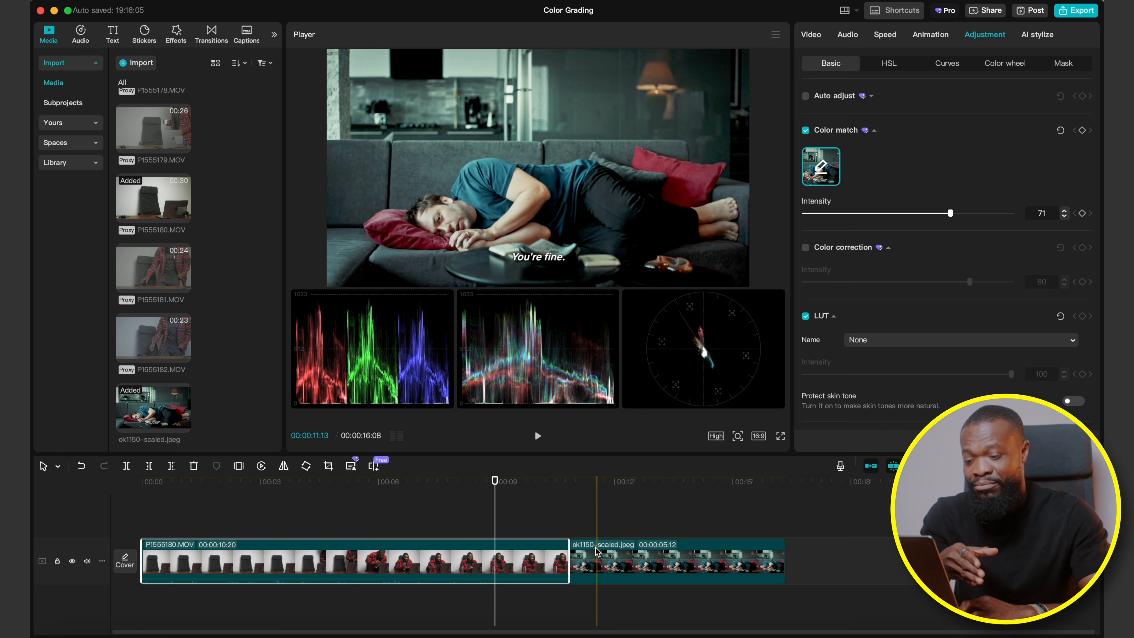
pyautogui.click(628, 553)
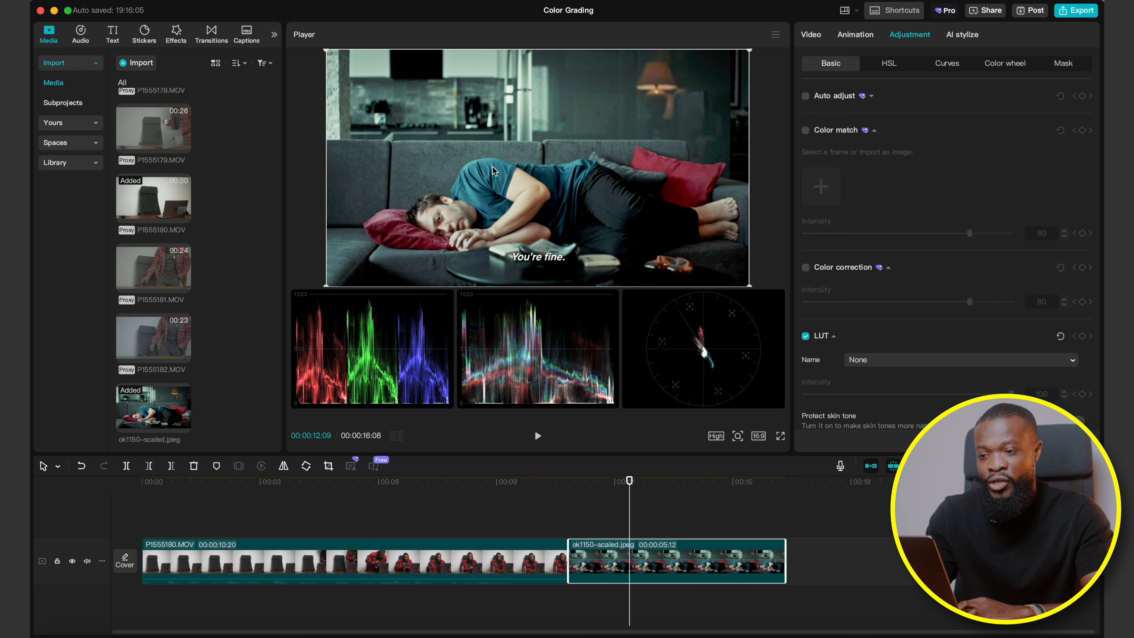
# Switch off Color match on P1555180.MOV and delete the ok1150-scaled.jpeg image from the timeline
pyautogui.click(519, 560)
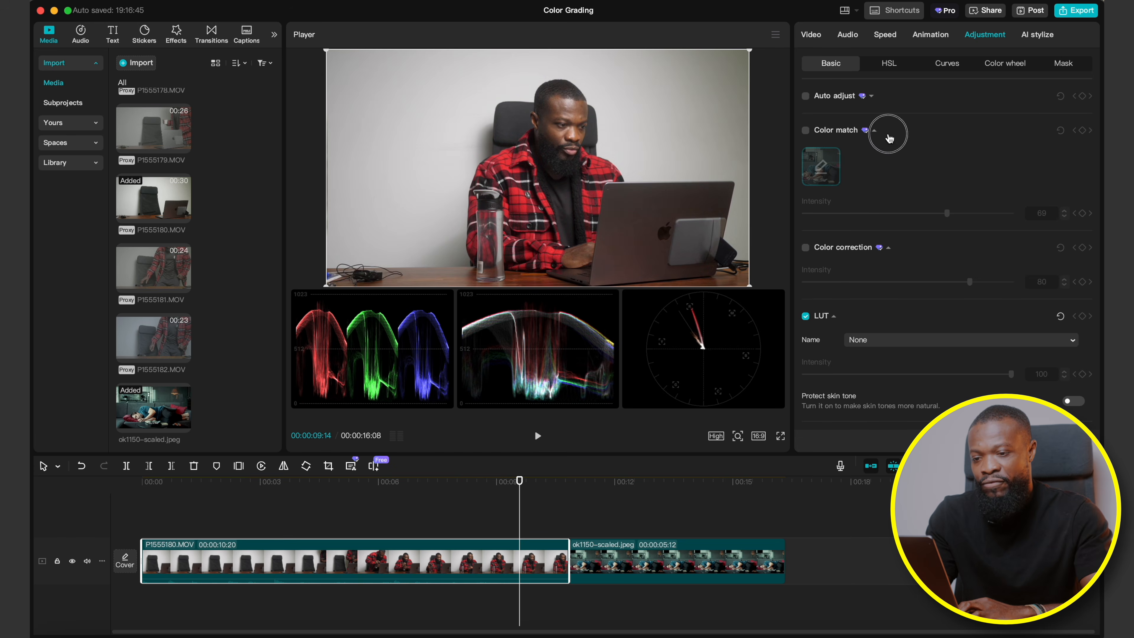
pyautogui.click(665, 572)
pyautogui.press('Delete')
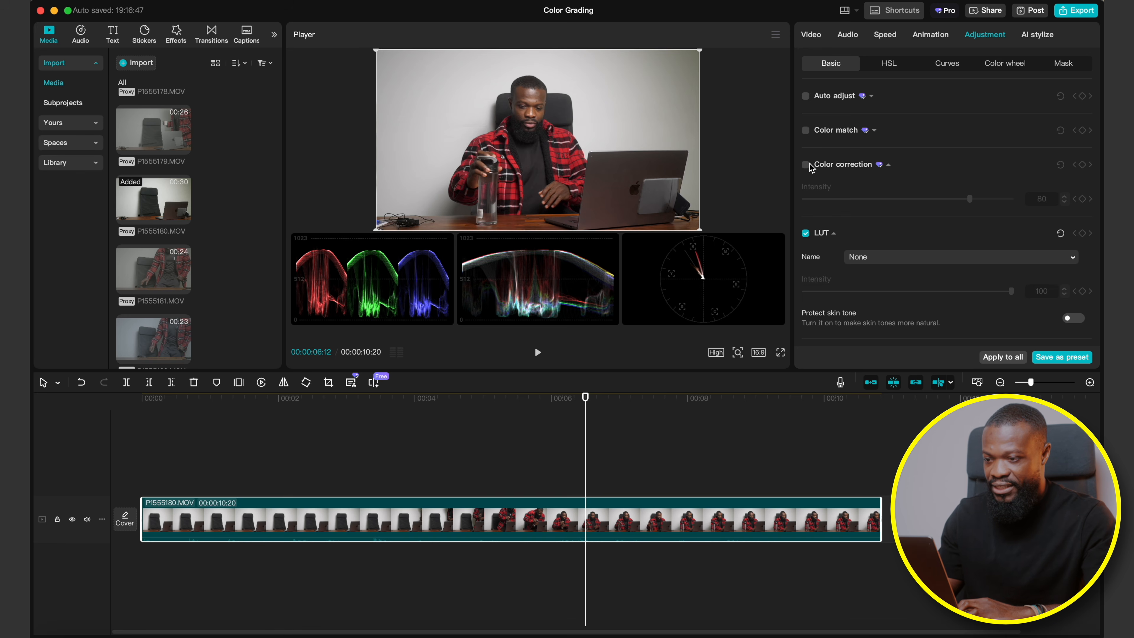
# Turn on Color correction for P1555180.MOV and place P1555181.MOV on a track above it, starting at about 8 seconds
pyautogui.click(806, 165)
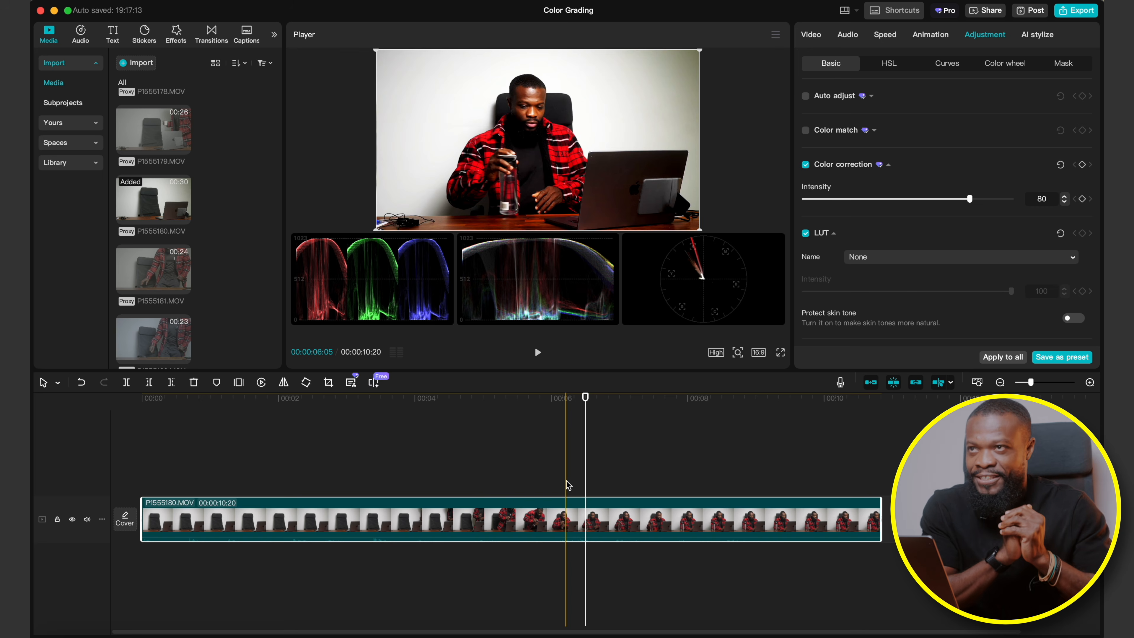
pyautogui.click(151, 340)
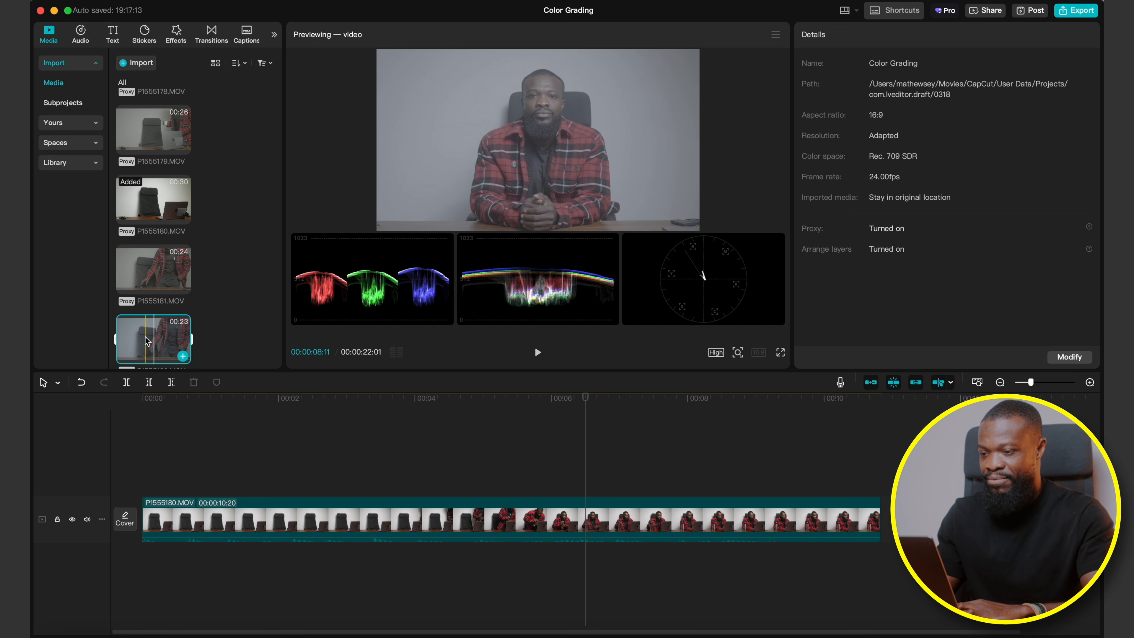
pyautogui.moveTo(146, 284); pyautogui.dragTo(705, 478)
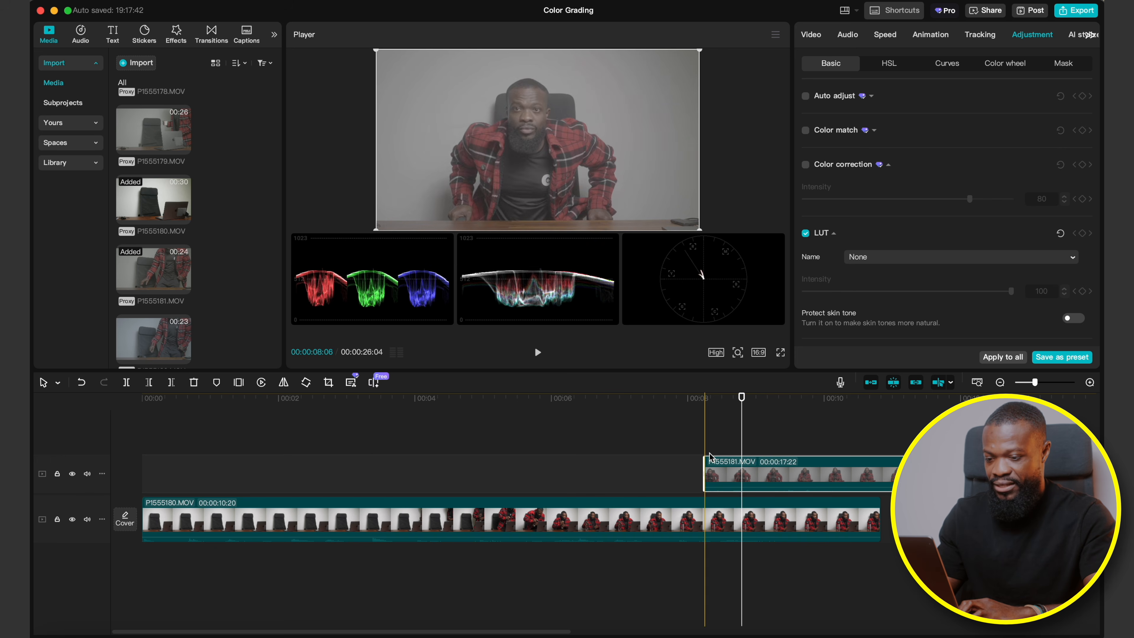
pyautogui.click(781, 406)
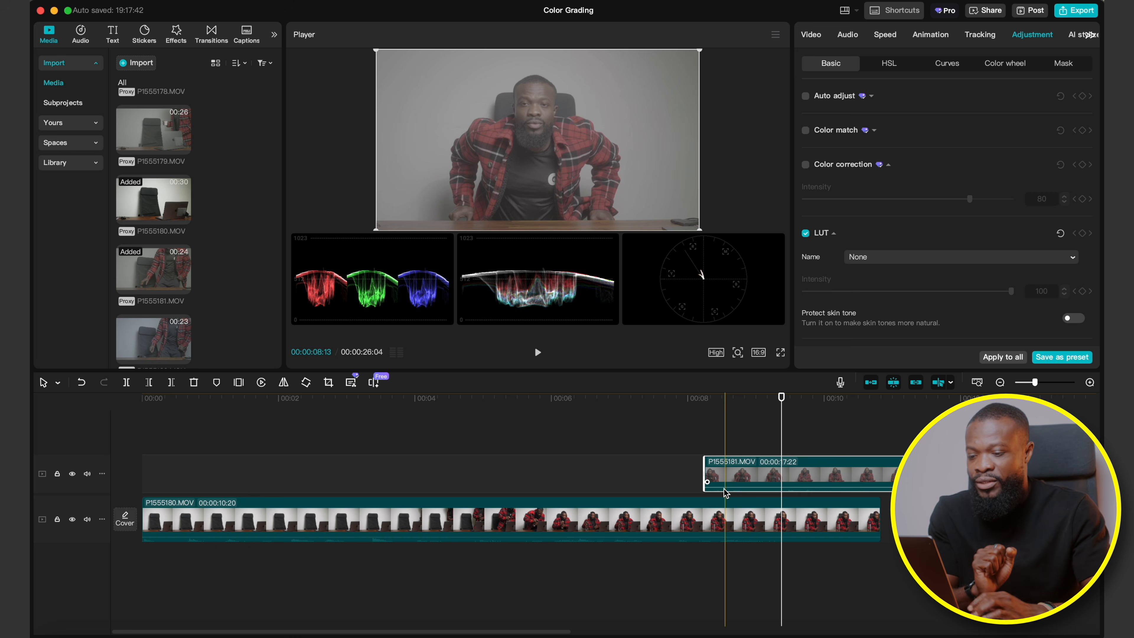
# Select P1555180.MOV and examine its color-corrected picture and scopes around the 6-second mark
pyautogui.click(563, 518)
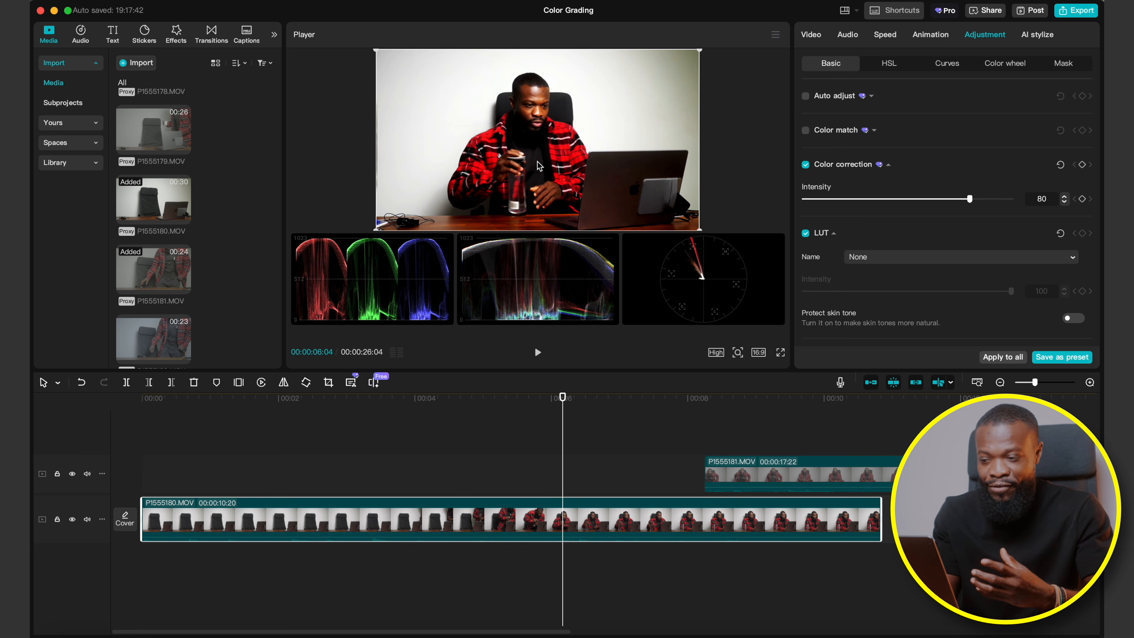
pyautogui.click(581, 463)
pyautogui.click(579, 511)
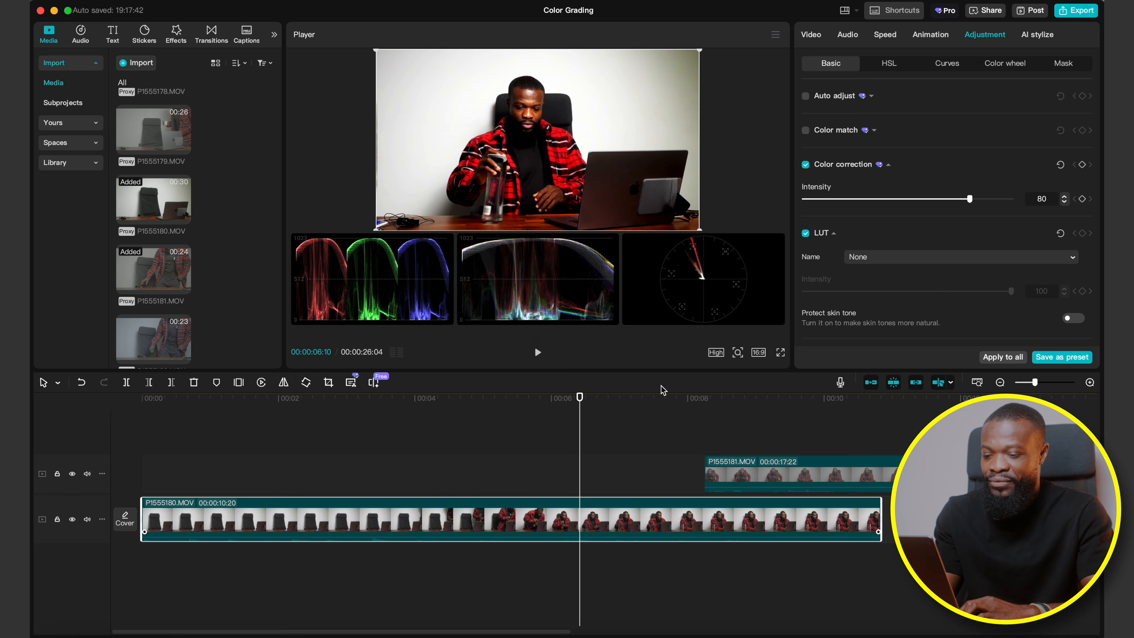
# Turn on Color correction for P1555181.MOV and raise its intensity to 100
pyautogui.click(814, 442)
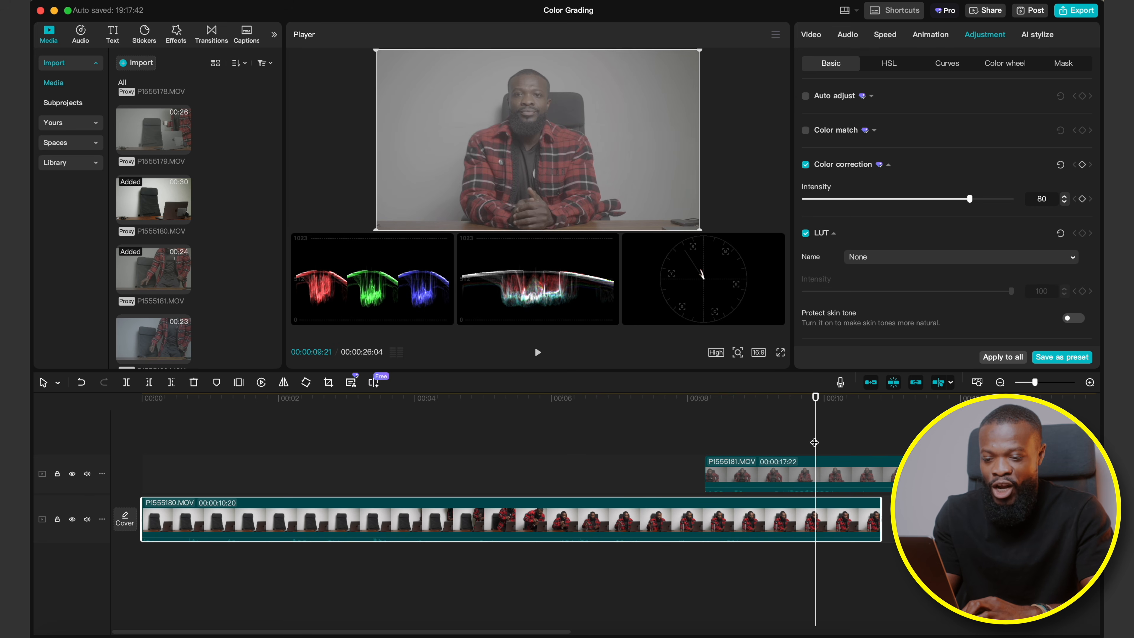
pyautogui.click(820, 472)
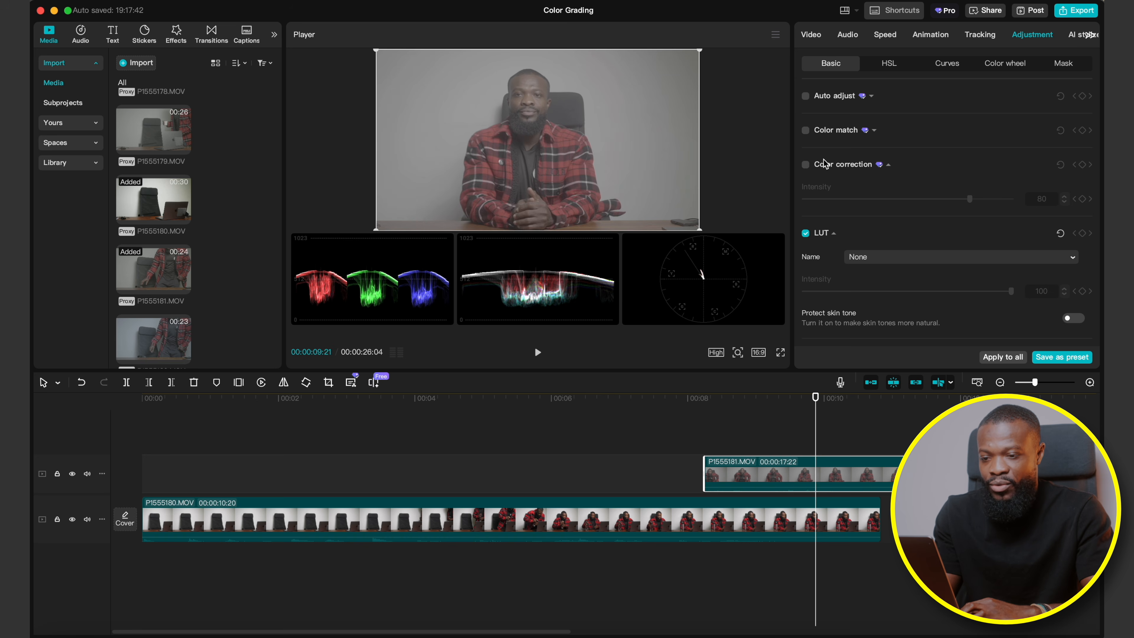
pyautogui.click(806, 164)
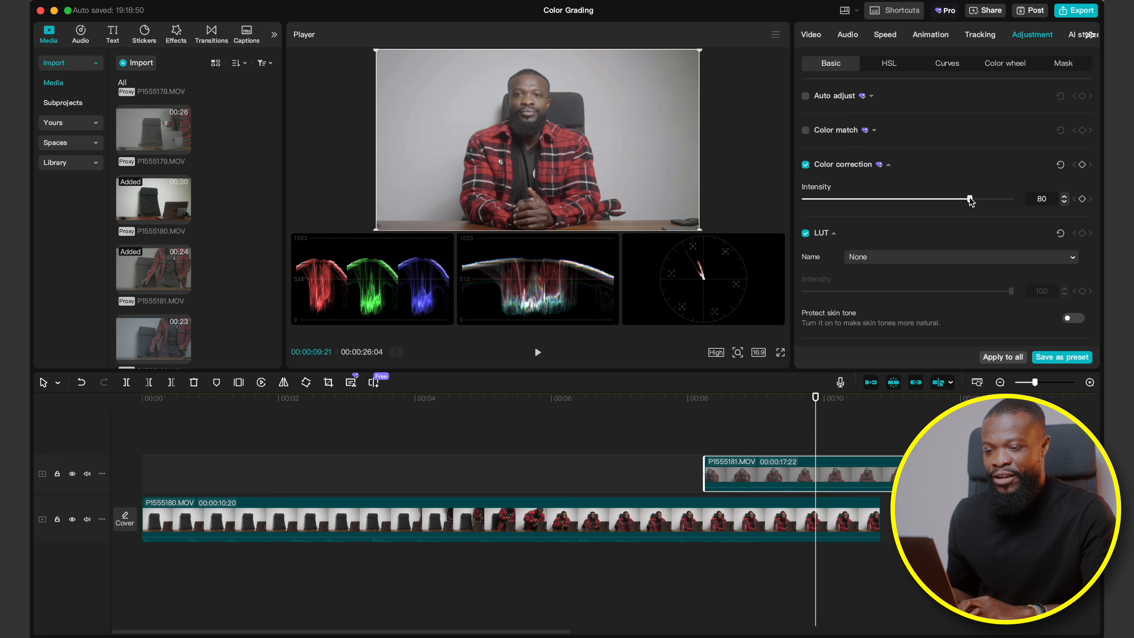
pyautogui.moveTo(970, 199); pyautogui.dragTo(1012, 200)
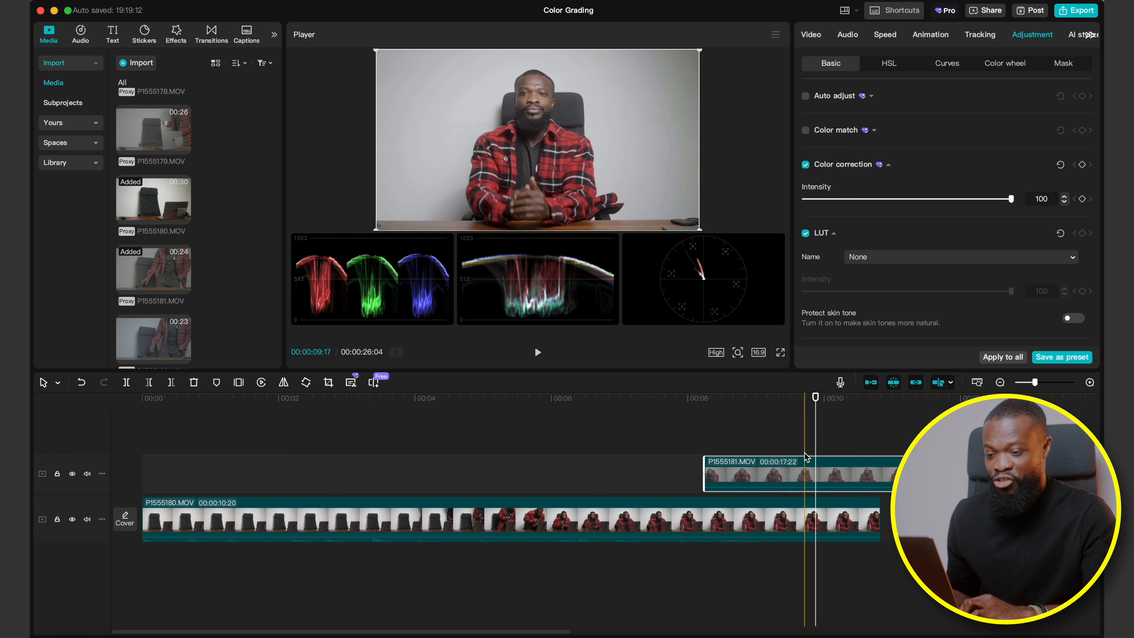
# Switch off Color correction on P1555181.MOV and on P1555180.MOV
pyautogui.click(805, 164)
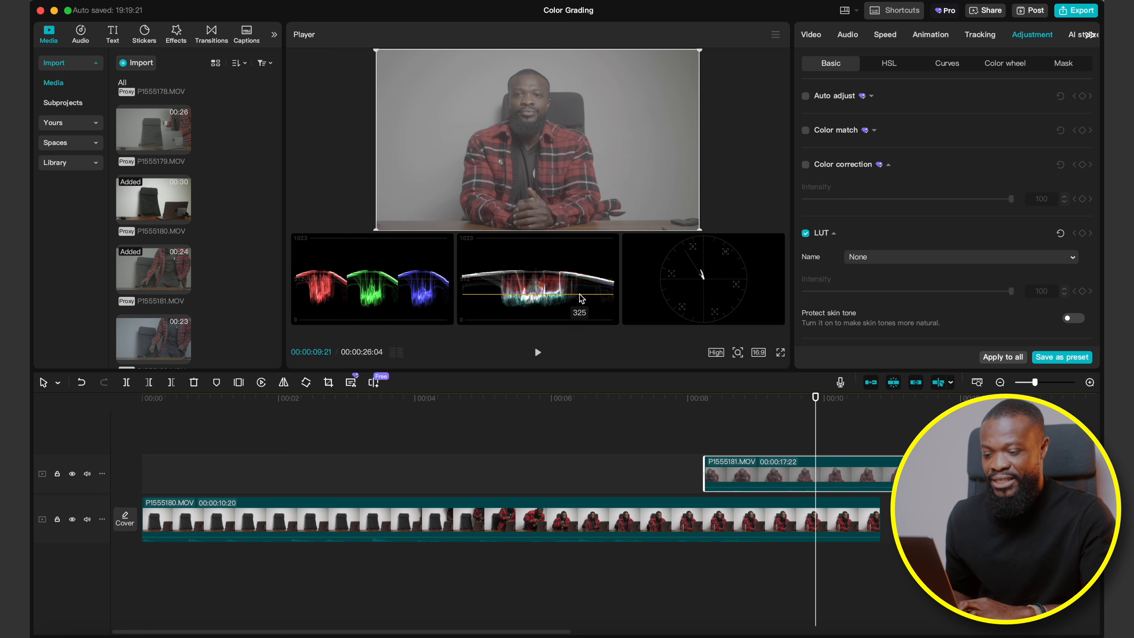
pyautogui.click(633, 519)
pyautogui.click(634, 399)
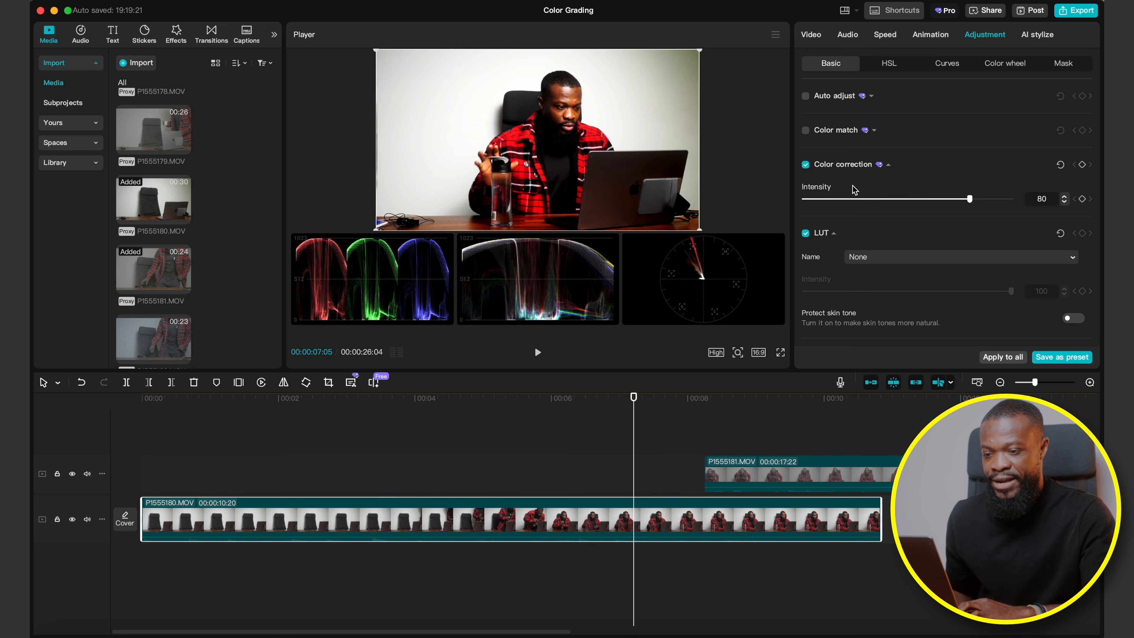
pyautogui.click(806, 165)
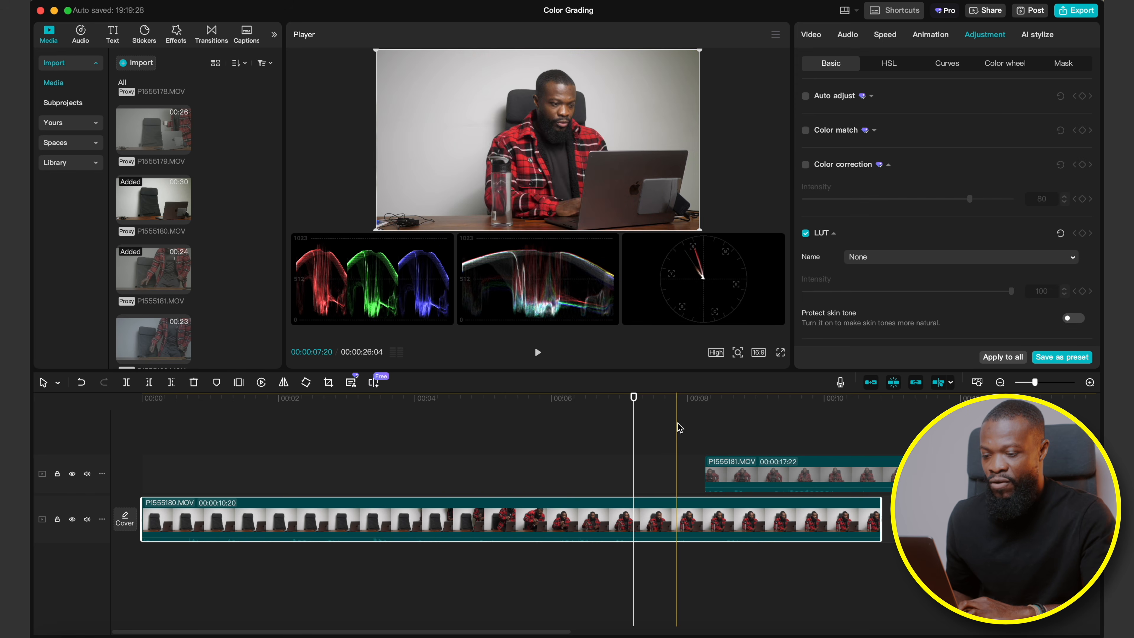
# Compare the waveform of the uncorrected P1555180.MOV clip with that of the flat P1555181.MOV clip
pyautogui.click(651, 465)
pyautogui.click(651, 522)
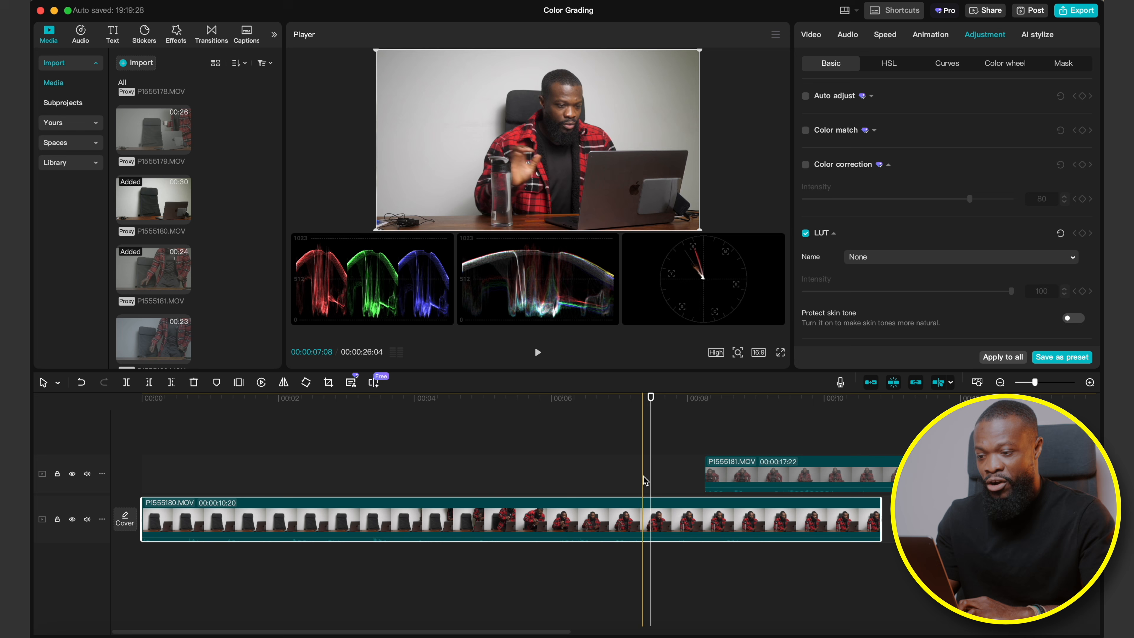
pyautogui.moveTo(539, 308)
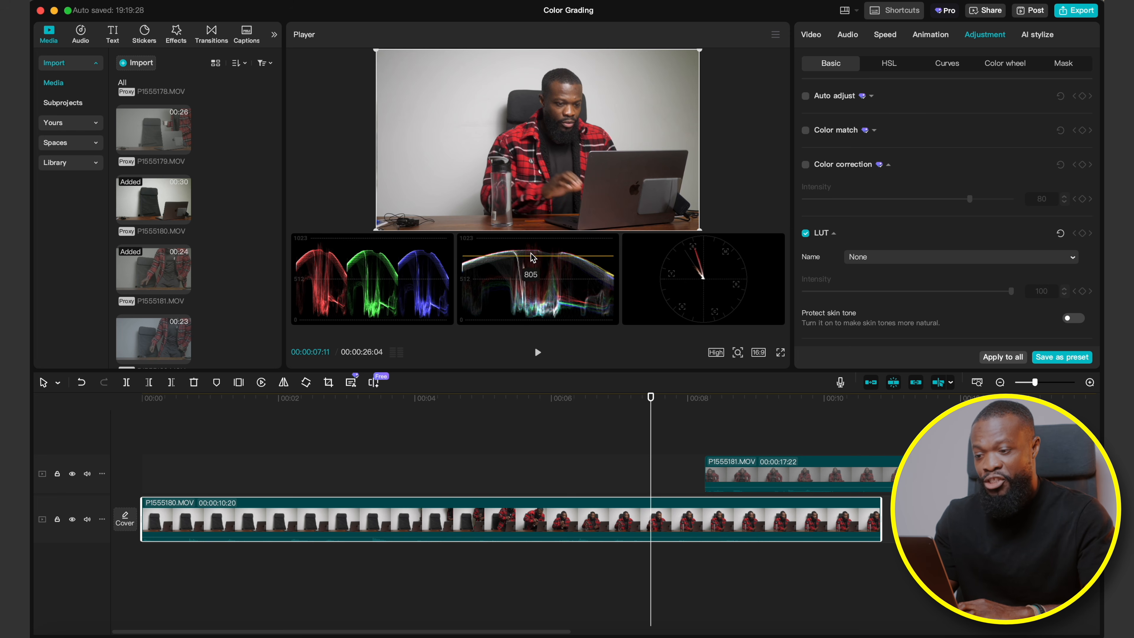
pyautogui.click(736, 397)
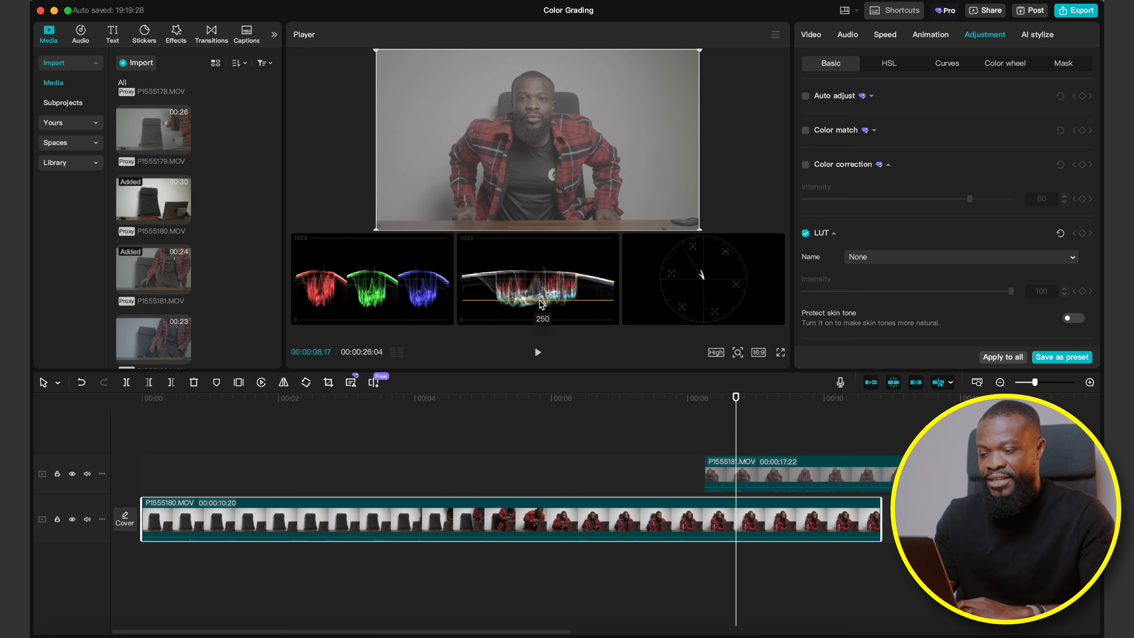
# Switch Color correction back on for P1555181.MOV and check the picture near the clip's start
pyautogui.click(786, 476)
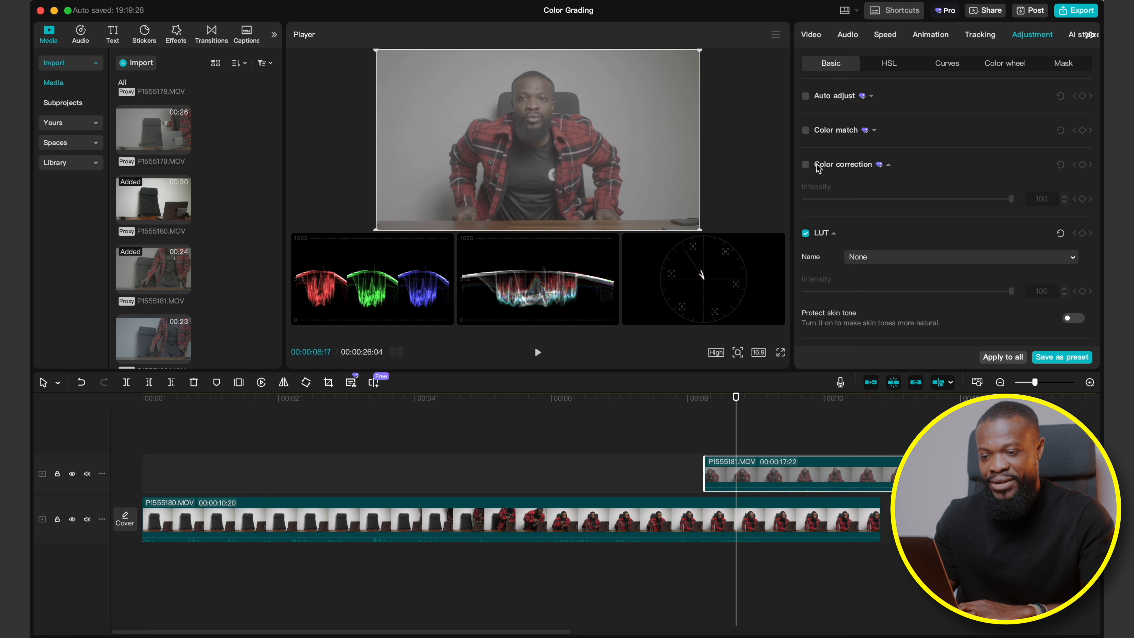
pyautogui.click(806, 166)
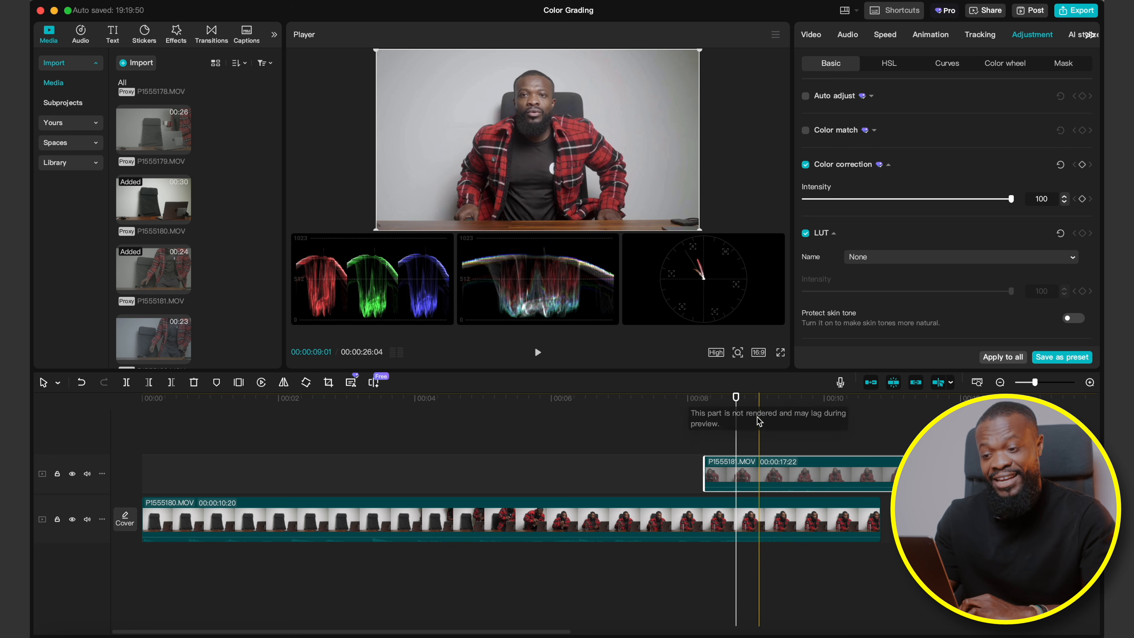
pyautogui.click(750, 422)
# Delete P1555181.MOV from the timeline, select P1555180.MOV around 7 seconds and bring its LUT and Adjust settings into view
pyautogui.click(755, 473)
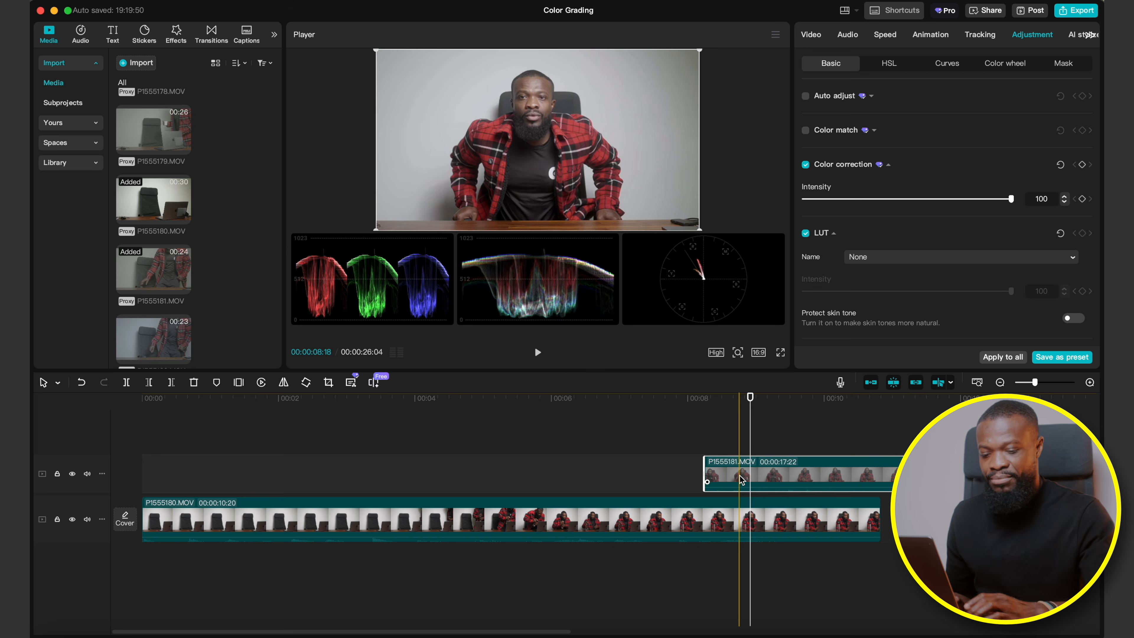
pyautogui.press('Delete')
pyautogui.click(619, 521)
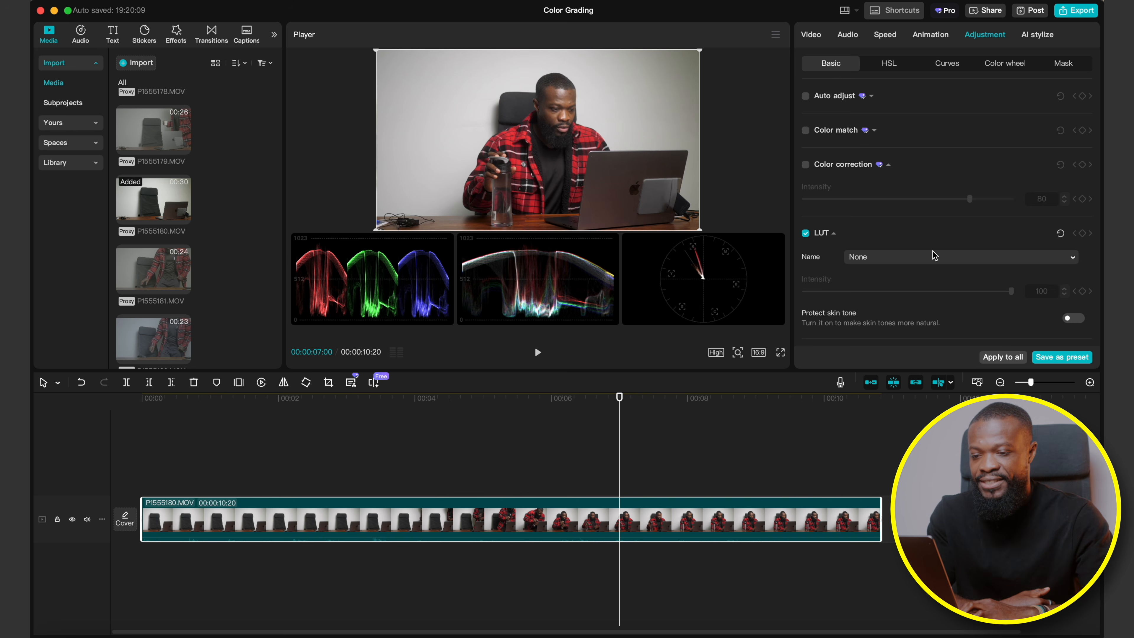
pyautogui.scroll(-3, 935, 256)
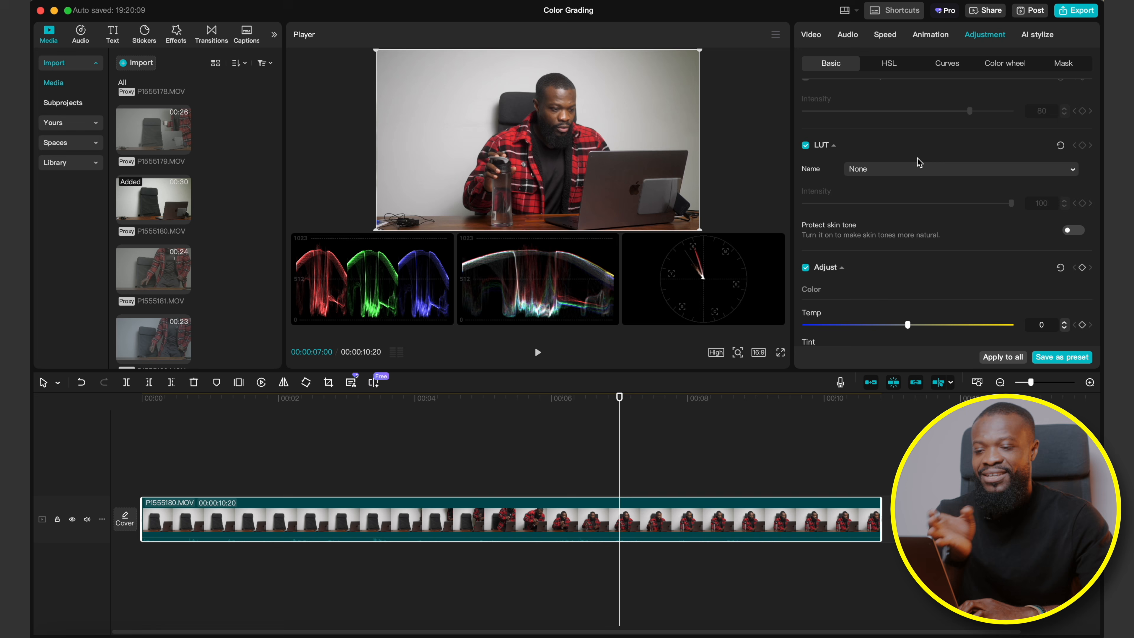
# Preview the DJI_X5_DLOG2..._Improv.cube LUT on P1555180.MOV and leave the LUT set to None
pyautogui.click(909, 170)
pyautogui.click(906, 152)
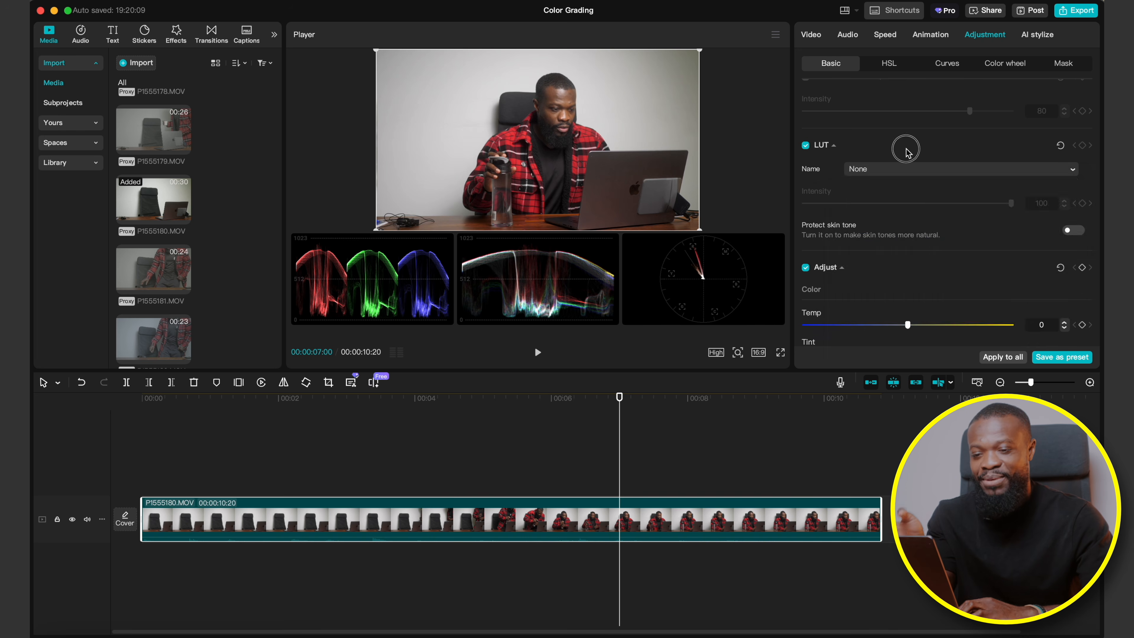
pyautogui.click(906, 152)
pyautogui.click(907, 152)
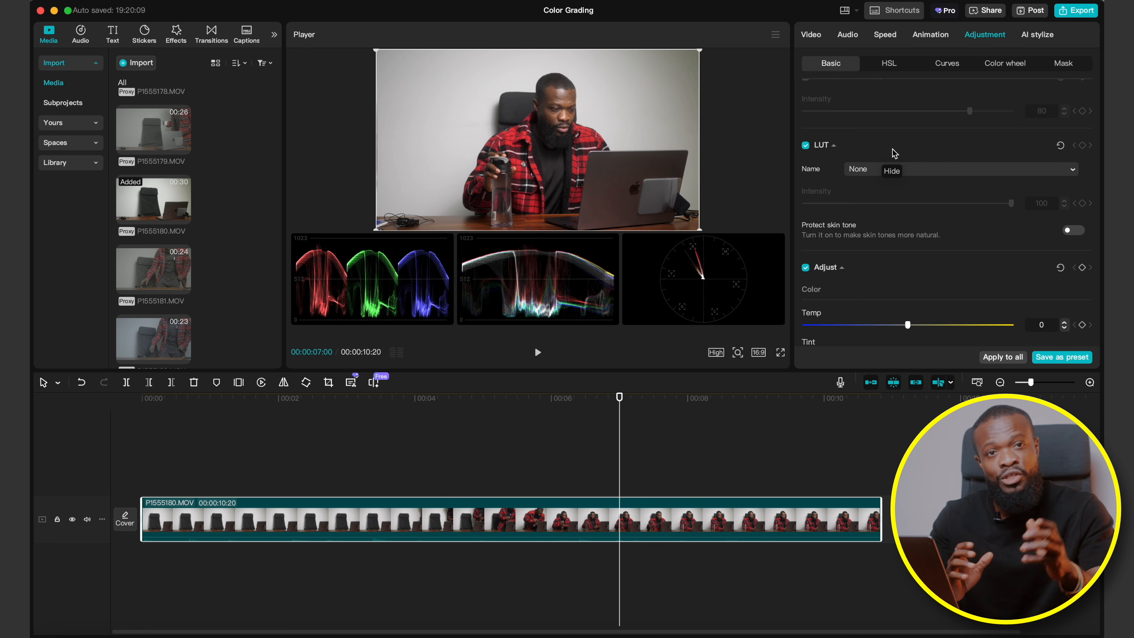
pyautogui.click(892, 174)
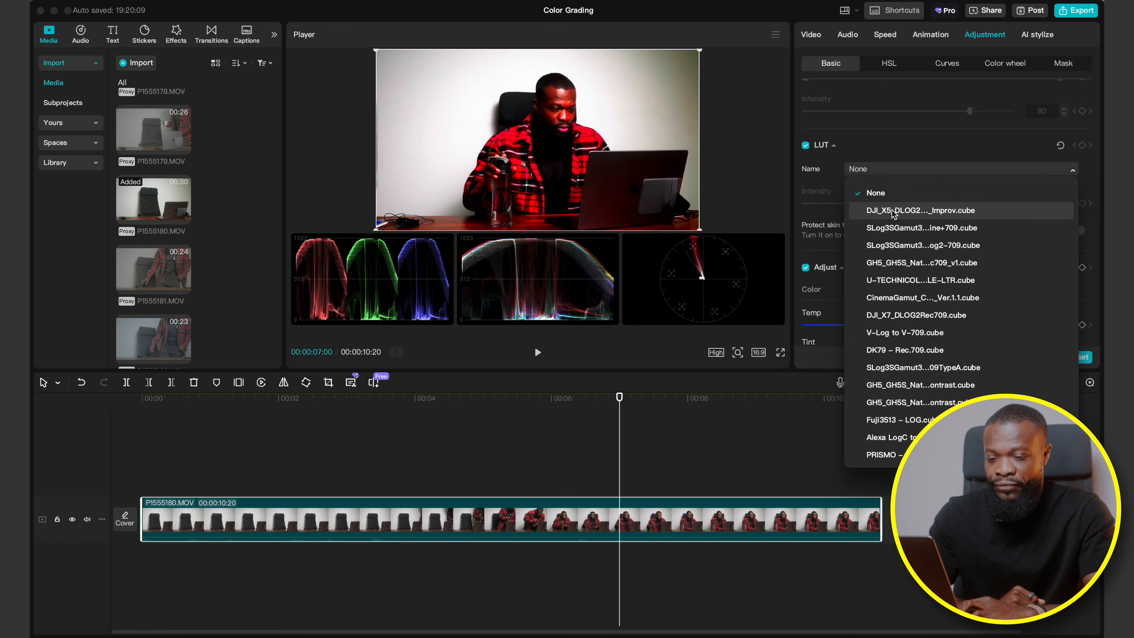
pyautogui.click(898, 161)
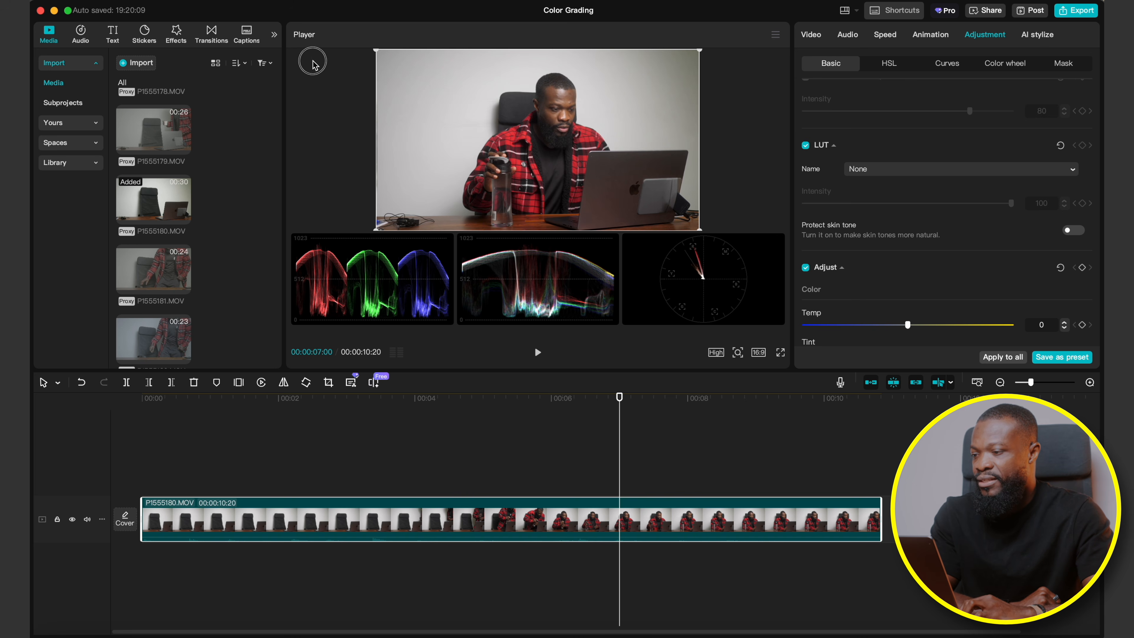
# Widen the media library area, view the LUT library and look at its import file browser without importing anything
pyautogui.moveTo(287, 106); pyautogui.dragTo(336, 103)
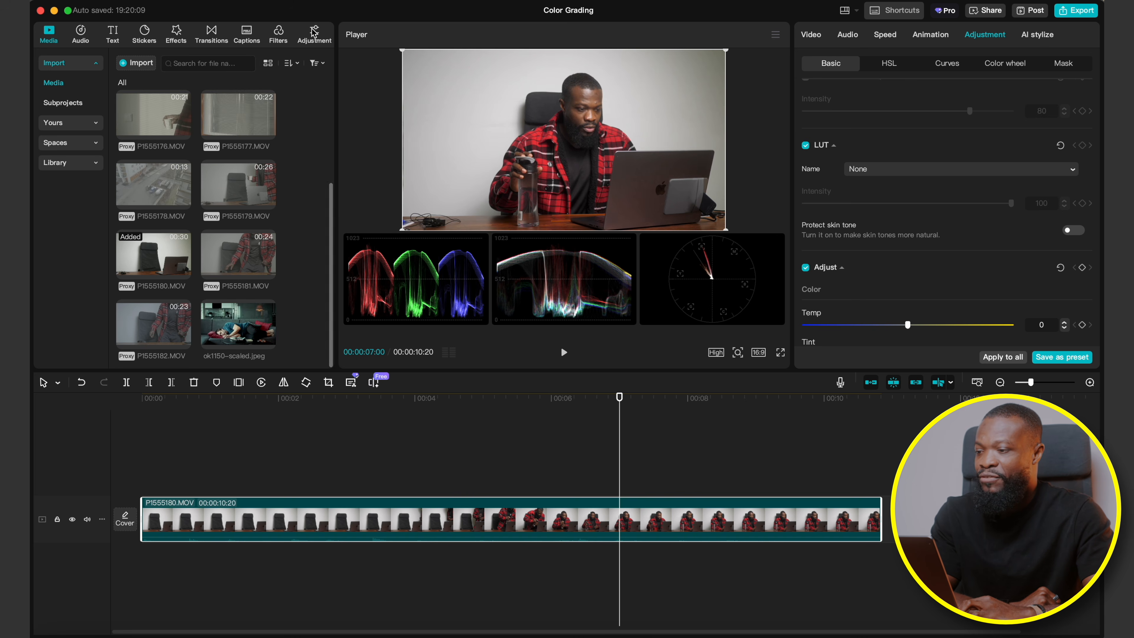
pyautogui.click(314, 32)
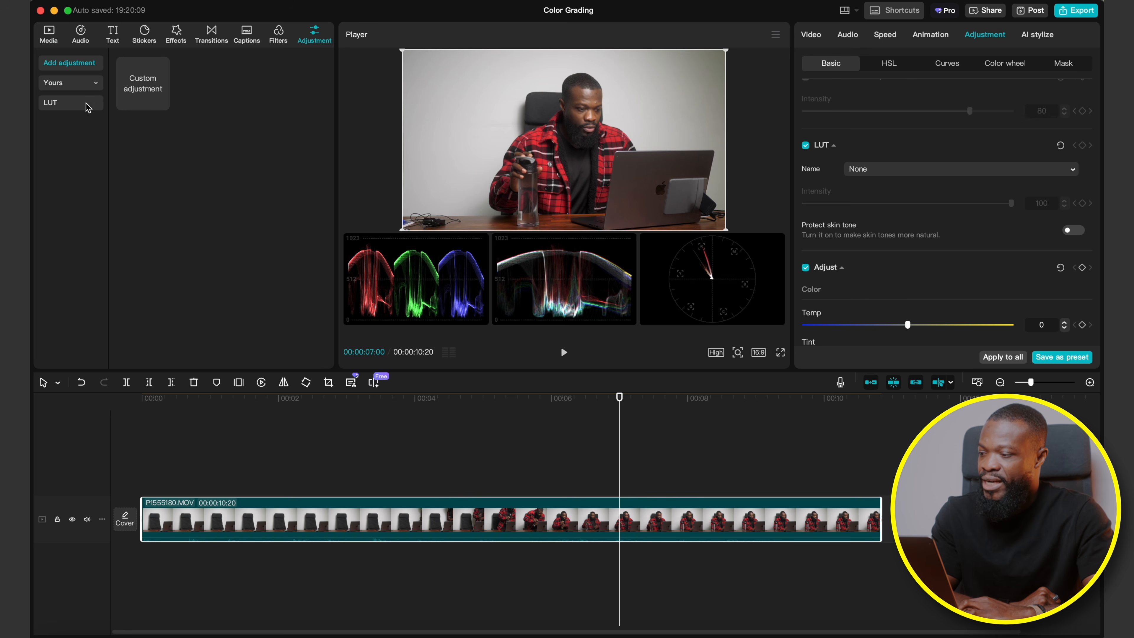
pyautogui.click(57, 104)
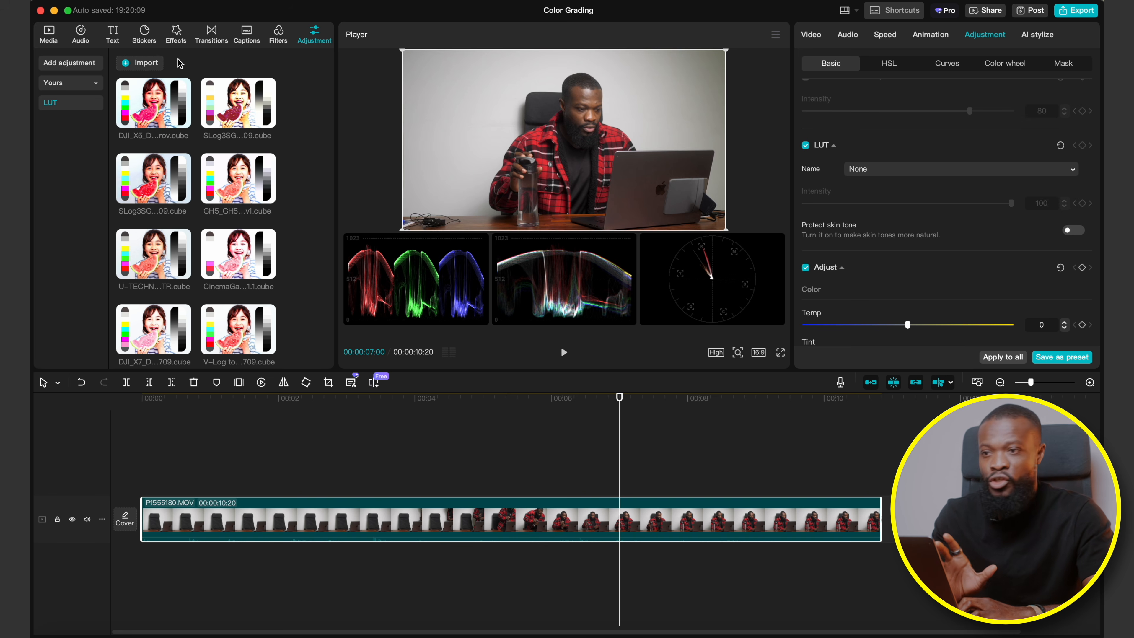
pyautogui.click(128, 67)
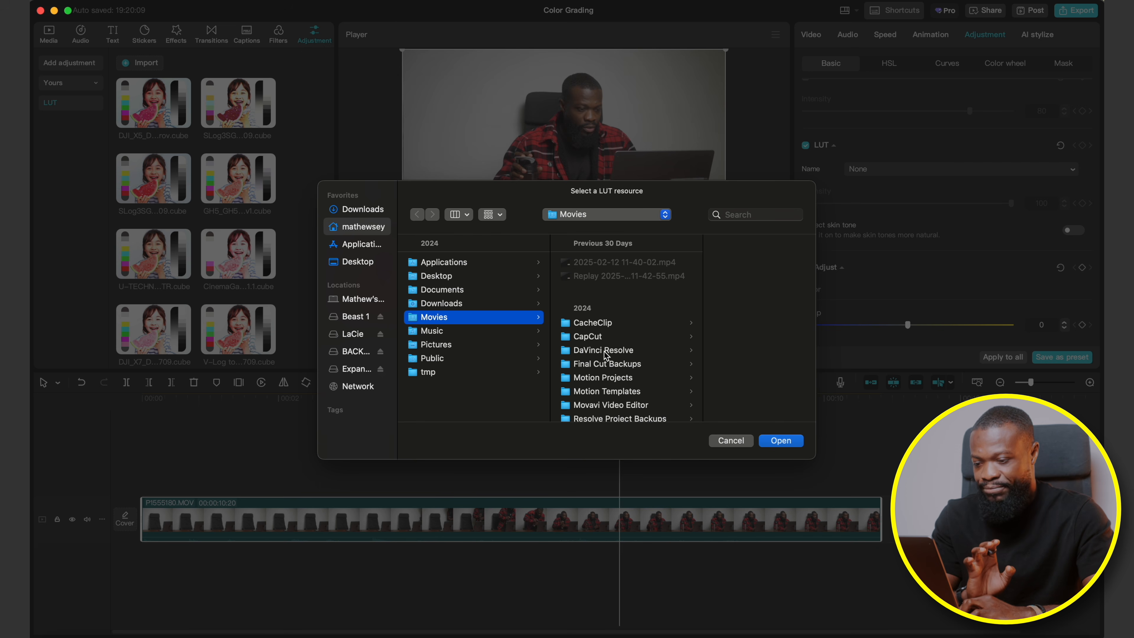
pyautogui.click(731, 441)
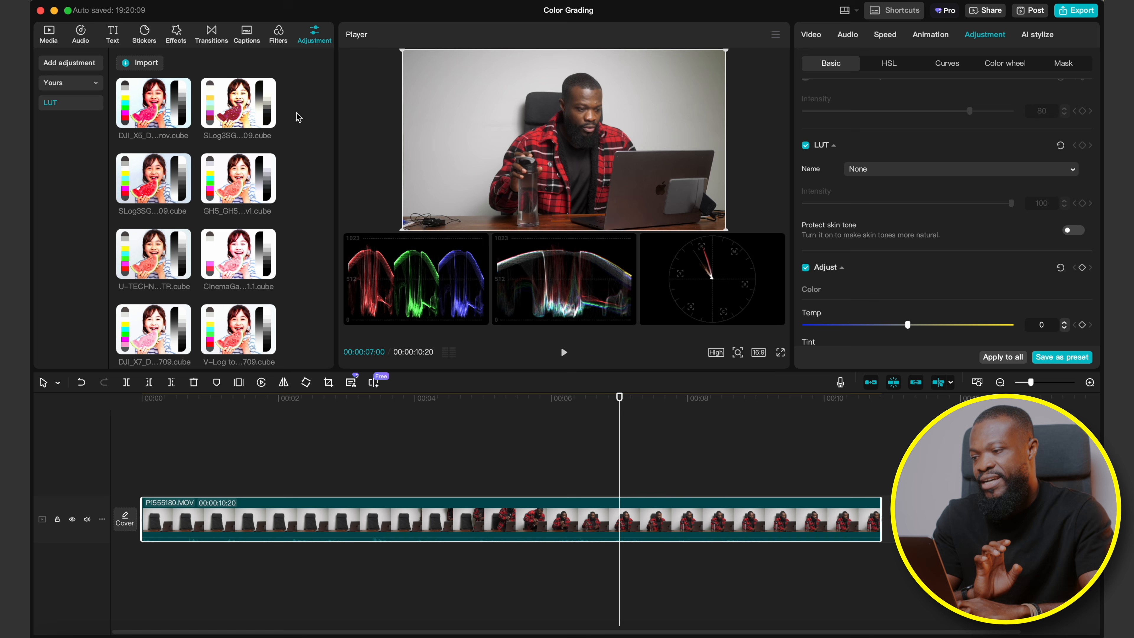
# Preview the SLog3SGamut3...ine+709.cube LUT without applying it and return from the LUT library to the imported media
pyautogui.click(893, 172)
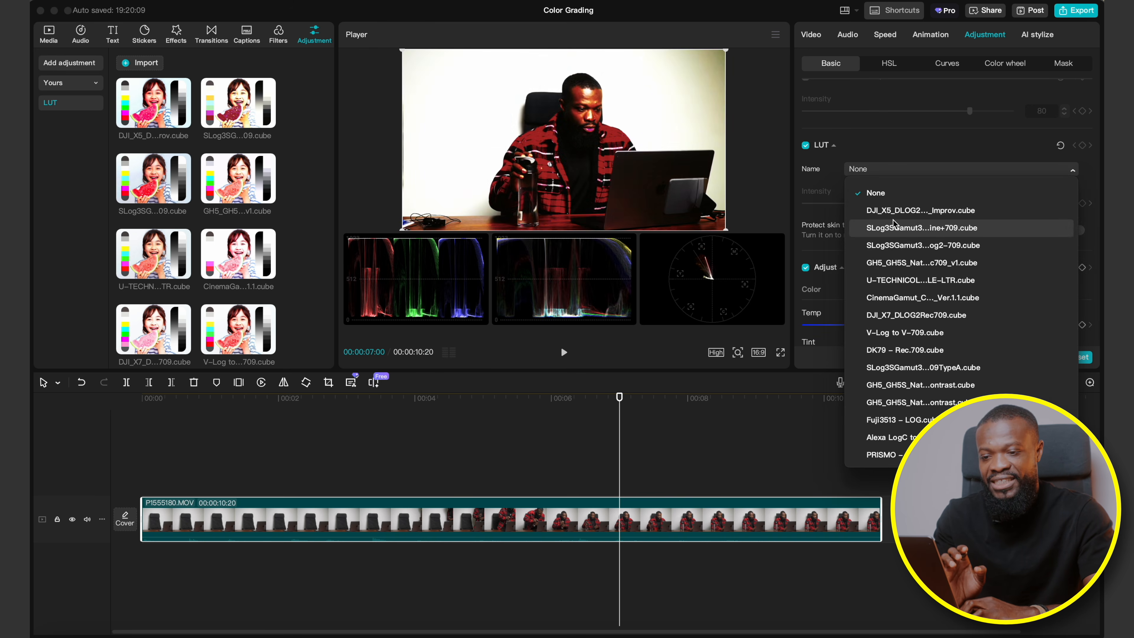
pyautogui.click(891, 168)
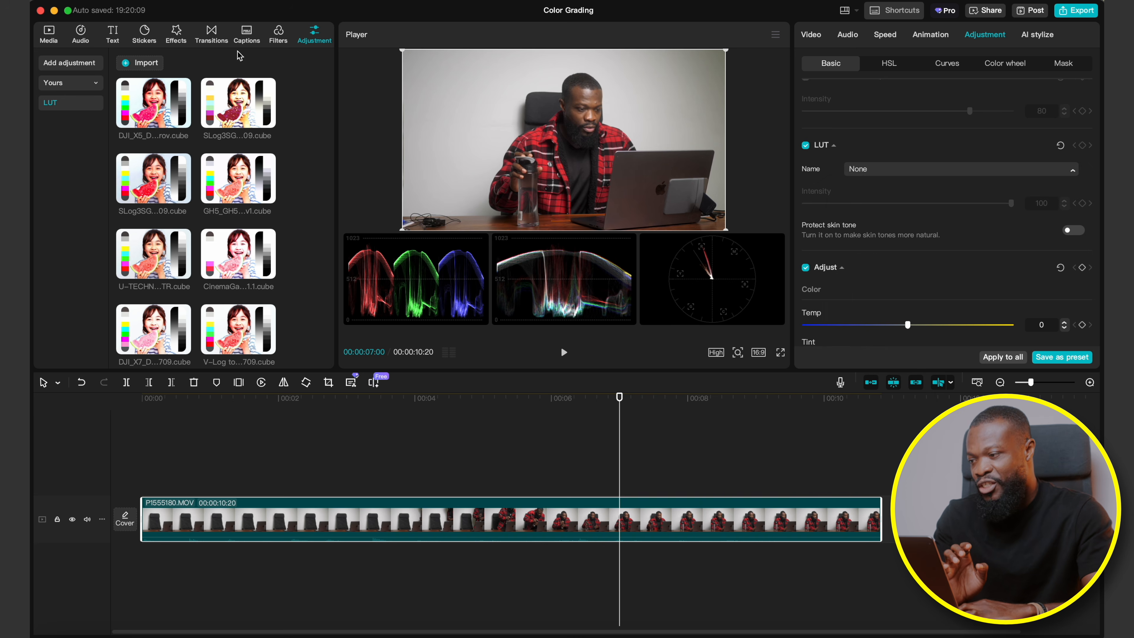
pyautogui.click(248, 117)
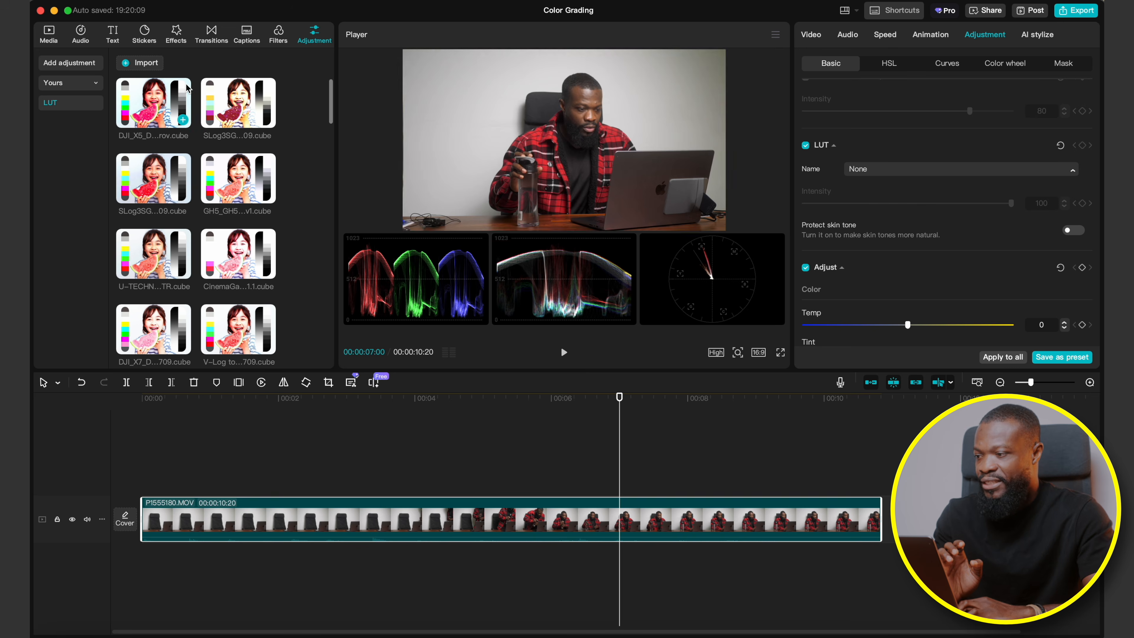
pyautogui.click(49, 34)
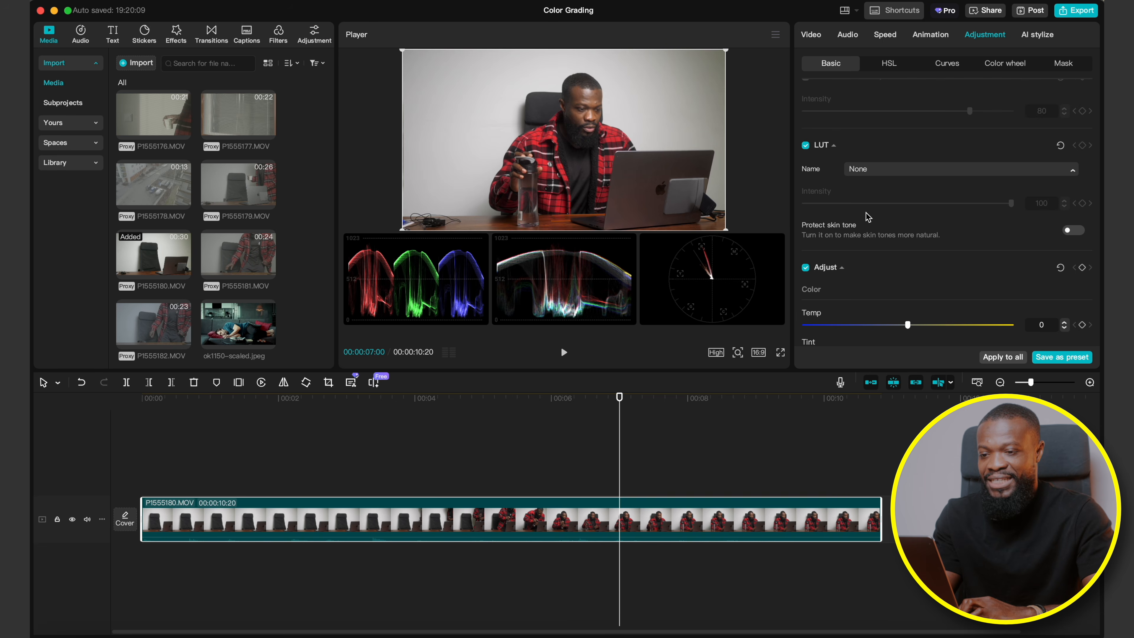
# Apply the DK79 – Rec.709.cube LUT to P1555180.MOV
pyautogui.click(887, 178)
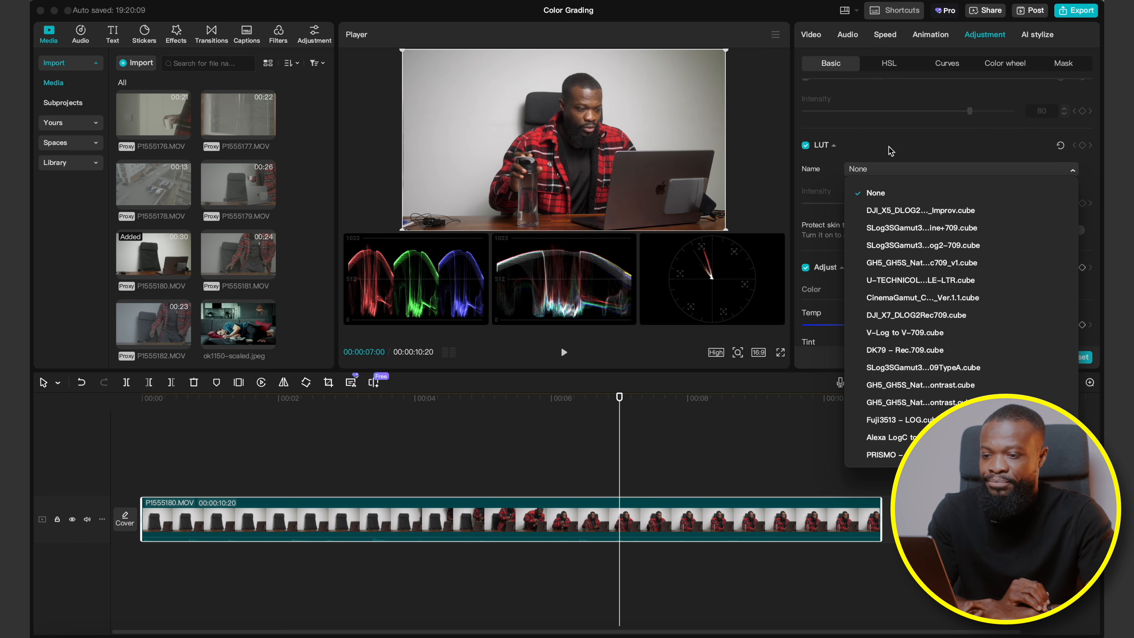
pyautogui.scroll(-1, 889, 149)
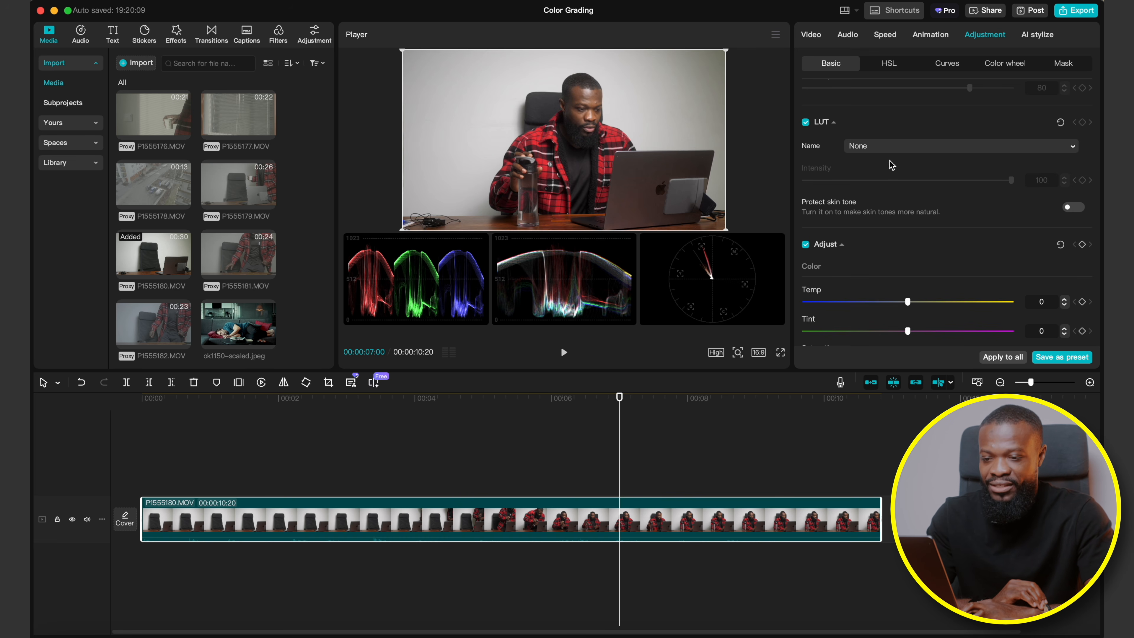
pyautogui.click(893, 147)
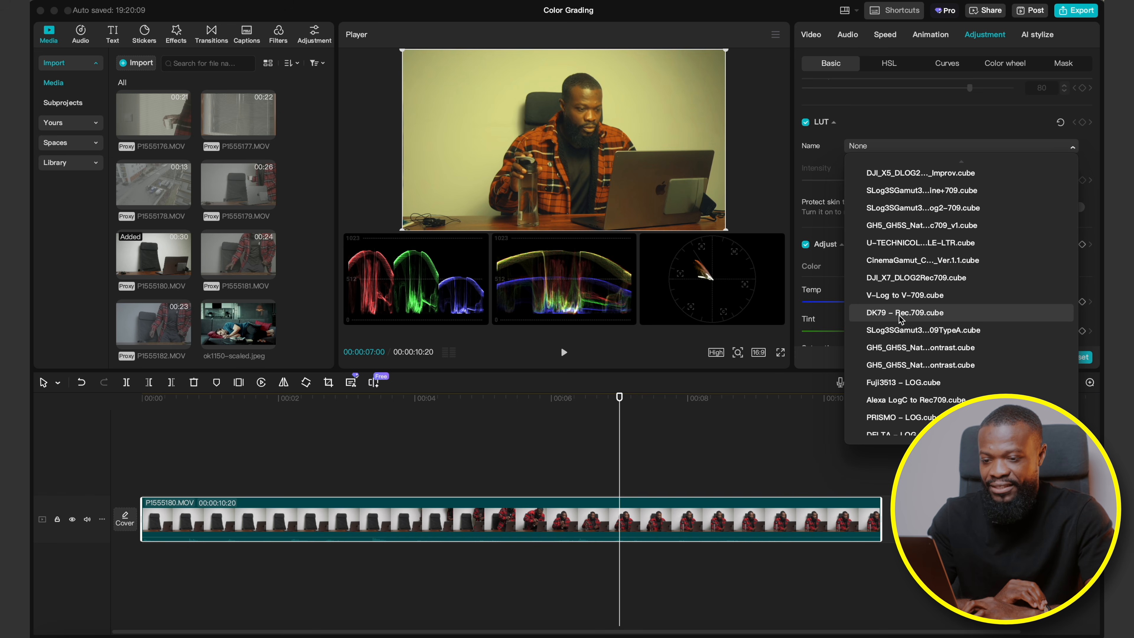
pyautogui.click(899, 315)
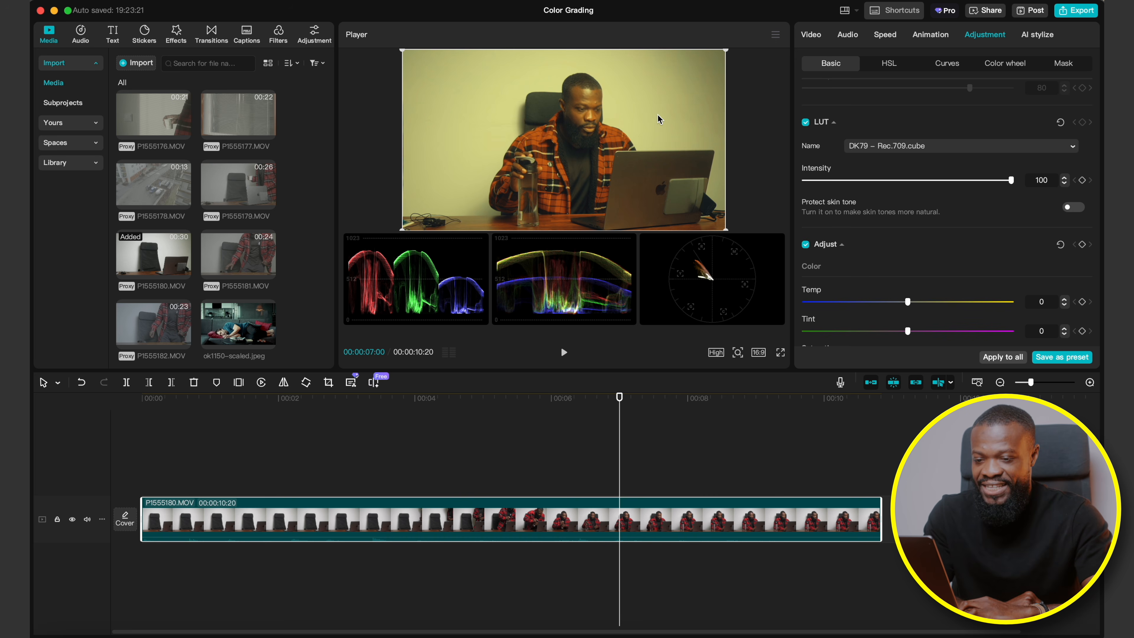
# Try Protect skin tone with the LUT, switch it off again and reset the LUT settings
pyautogui.click(1076, 209)
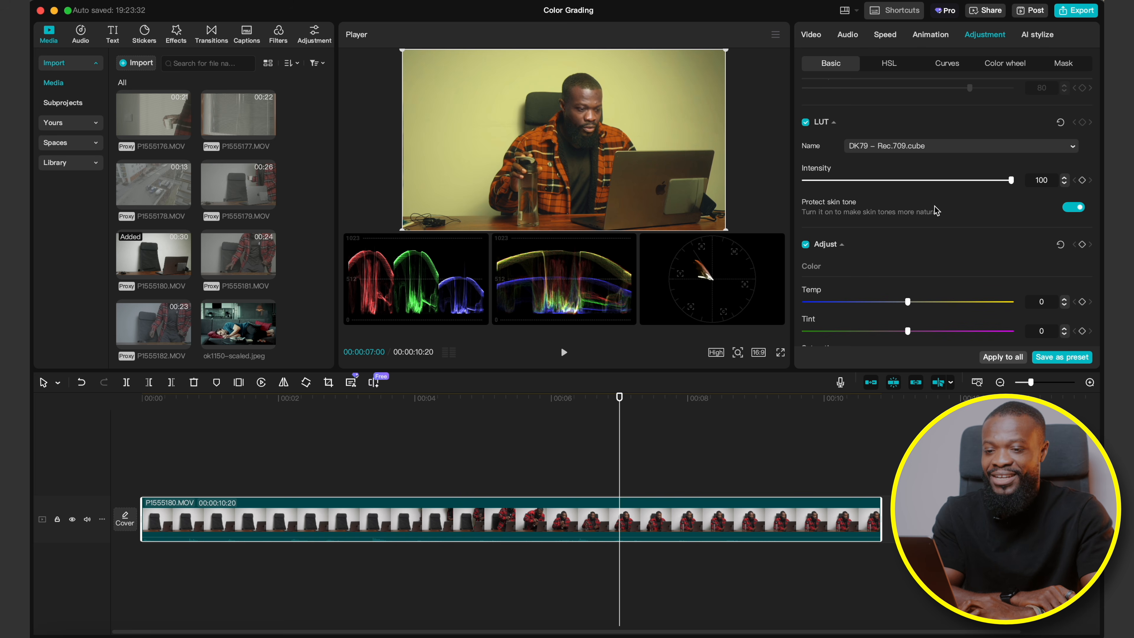
pyautogui.click(1074, 208)
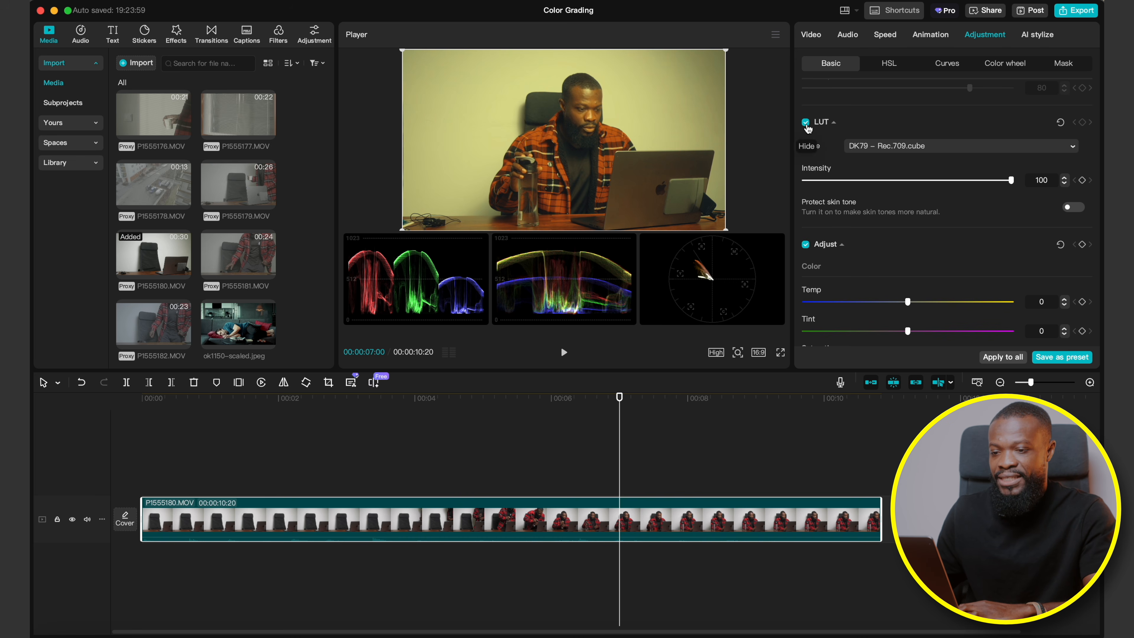
pyautogui.click(1061, 122)
# Try a warmer Temp of 31 on the clip and return it to 0
pyautogui.scroll(-3, 894, 235)
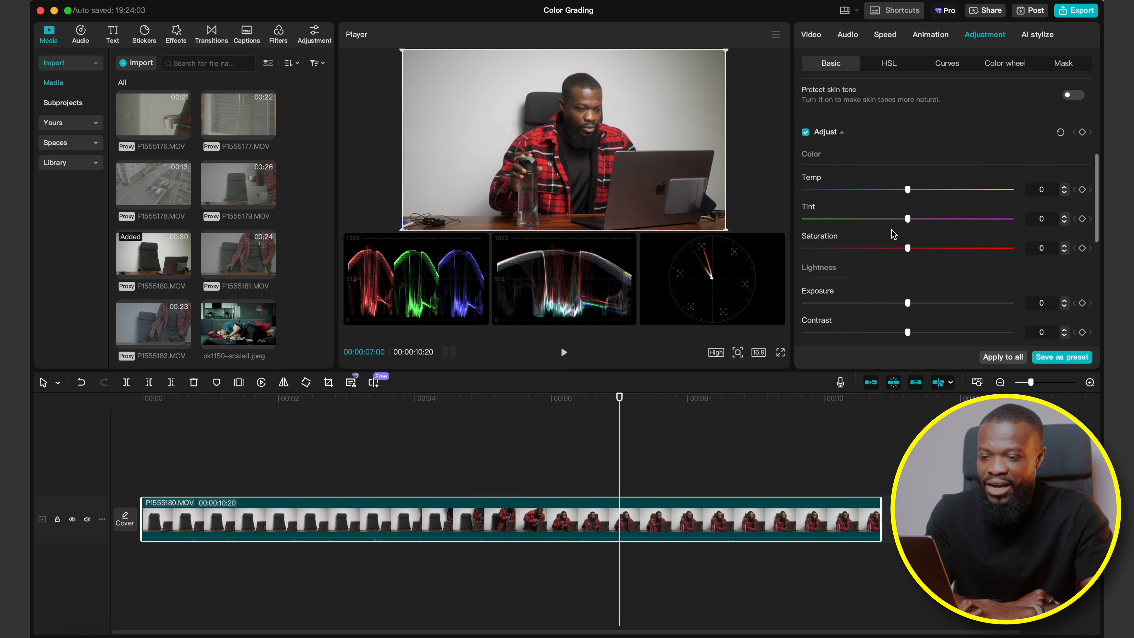
pyautogui.scroll(-3, 894, 233)
pyautogui.scroll(5, 862, 129)
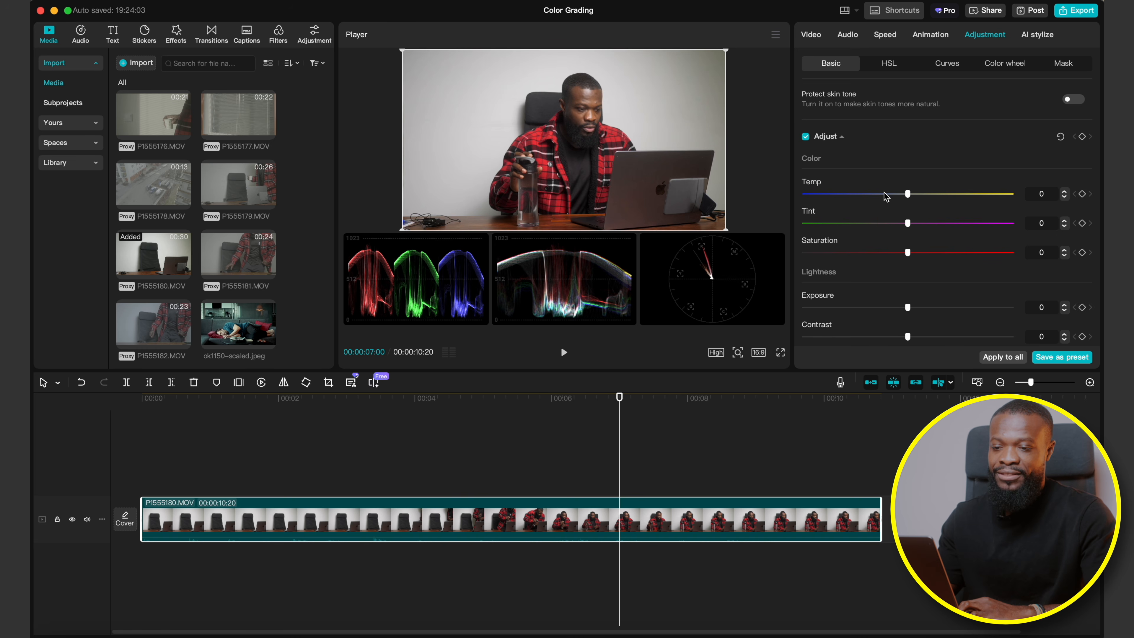
pyautogui.moveTo(907, 194); pyautogui.dragTo(970, 198)
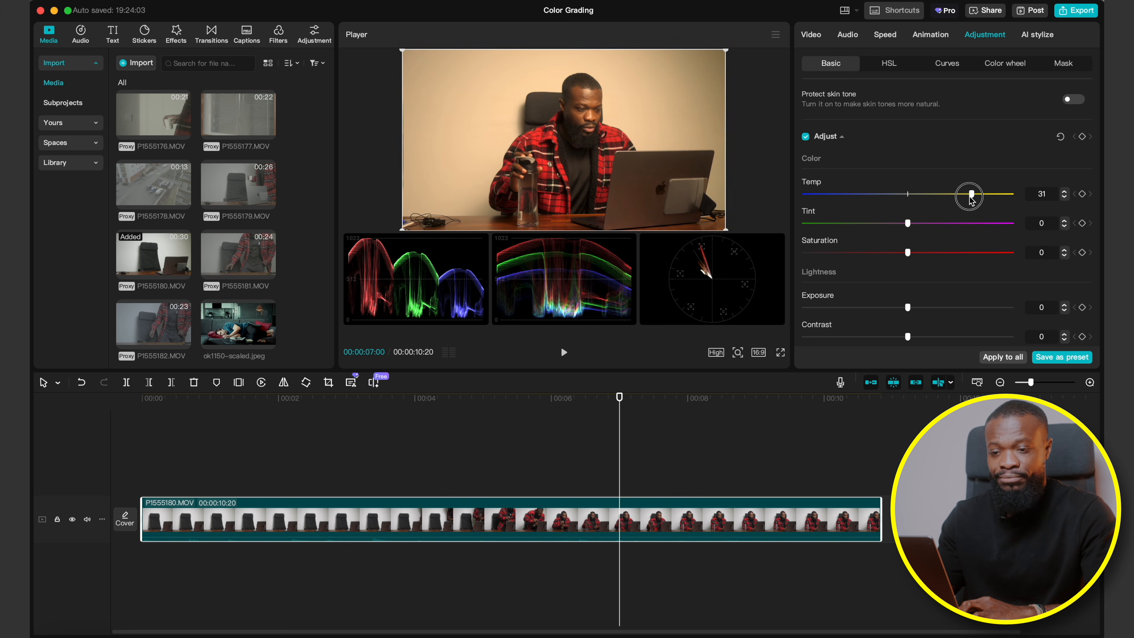
pyautogui.moveTo(970, 198); pyautogui.dragTo(909, 193)
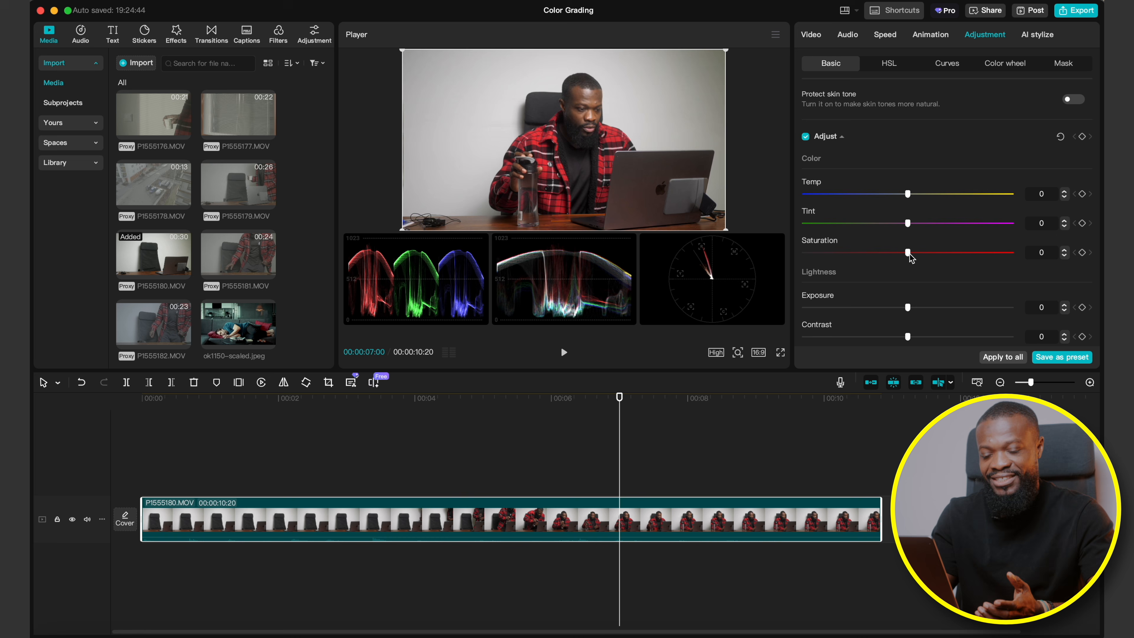
# Try out the Saturation and Exposure adjustments on the clip and return both to 0
pyautogui.moveTo(910, 256)
pyautogui.mouseDown()
pyautogui.moveTo(978, 259)
pyautogui.moveTo(818, 245)
pyautogui.moveTo(905, 256)
pyautogui.mouseUp()
pyautogui.scroll(-3, 906, 257)
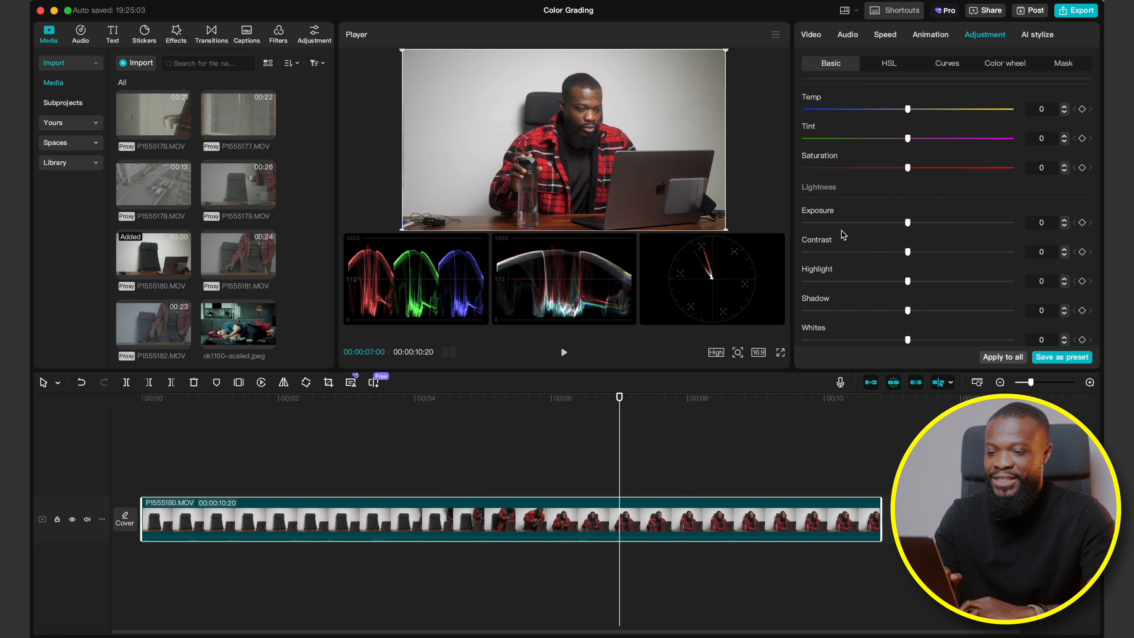
pyautogui.moveTo(908, 222); pyautogui.dragTo(925, 252)
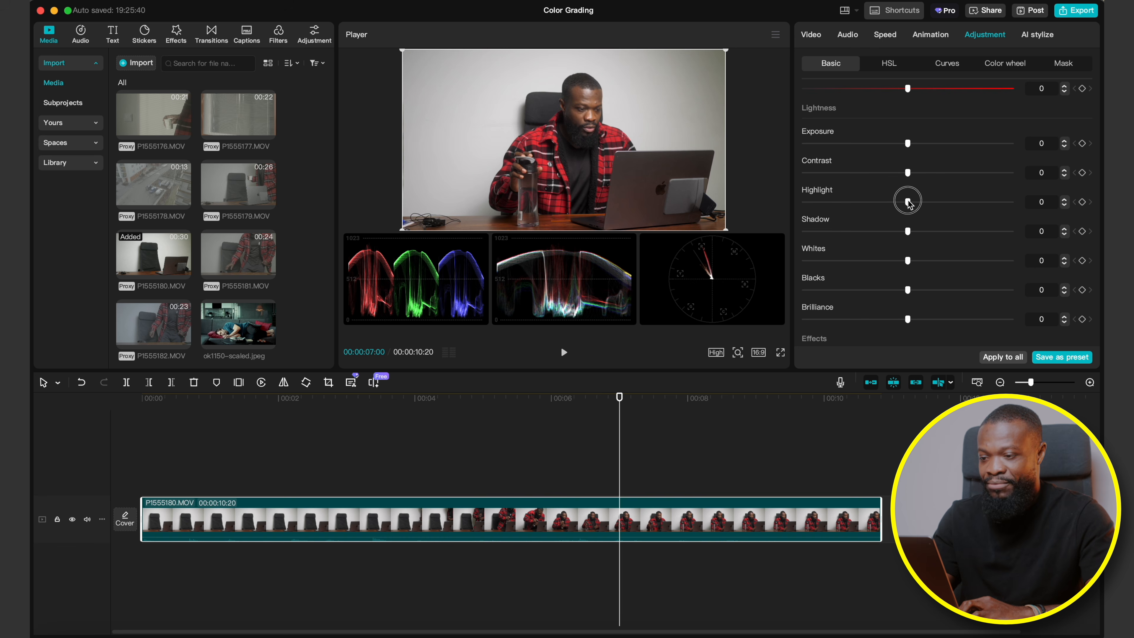
# Try Highlight and Whites adjustments on the clip, raise Highlight to 16 and undo that change
pyautogui.moveTo(909, 202)
pyautogui.mouseDown()
pyautogui.moveTo(950, 202)
pyautogui.moveTo(909, 204)
pyautogui.mouseUp()
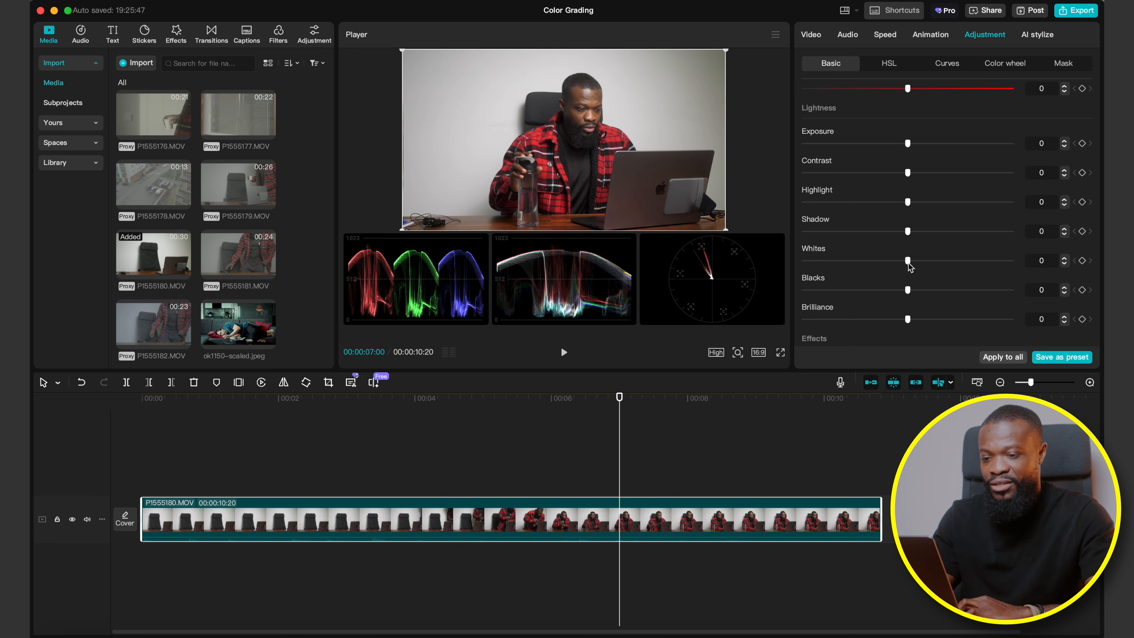
pyautogui.moveTo(909, 261)
pyautogui.mouseDown()
pyautogui.moveTo(930, 259)
pyautogui.moveTo(908, 262)
pyautogui.mouseUp()
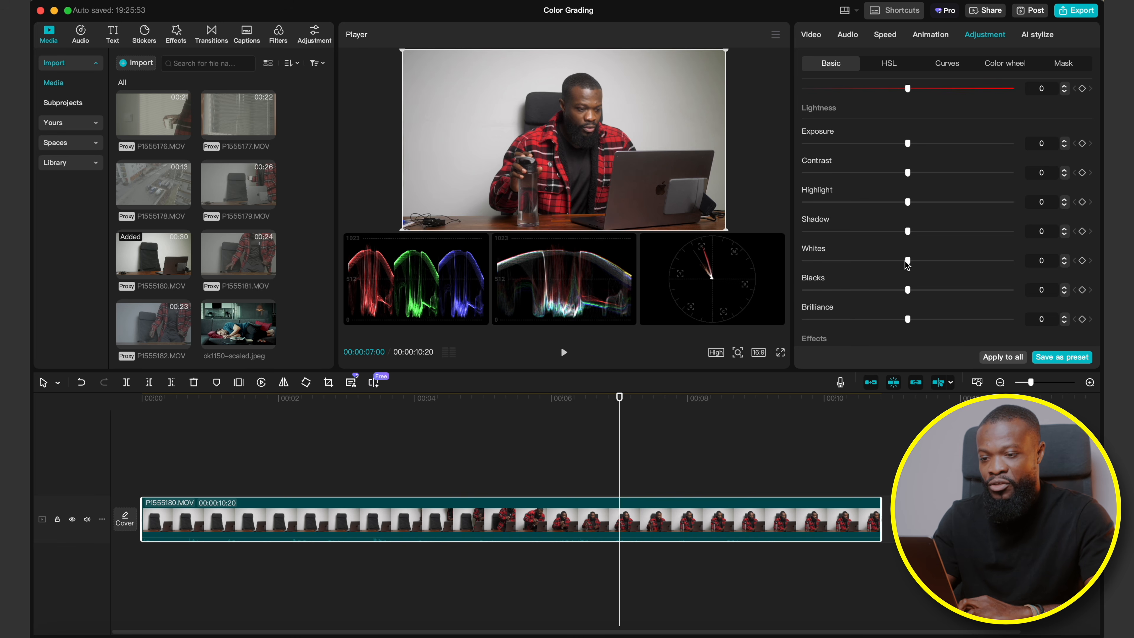
pyautogui.moveTo(910, 203); pyautogui.dragTo(942, 202)
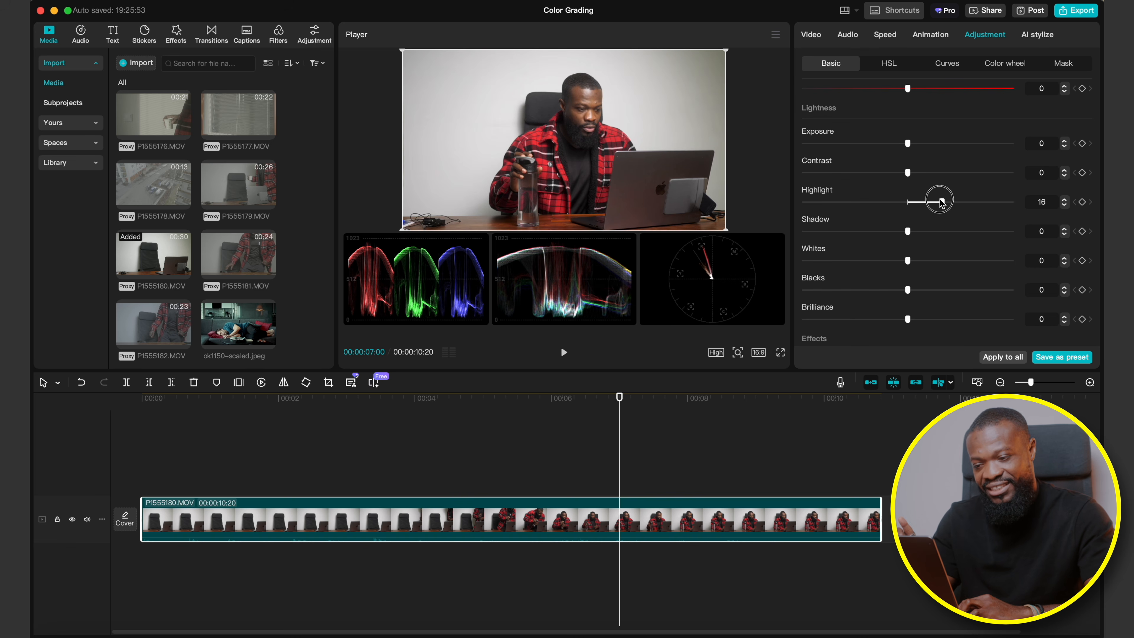
pyautogui.press('super+z')
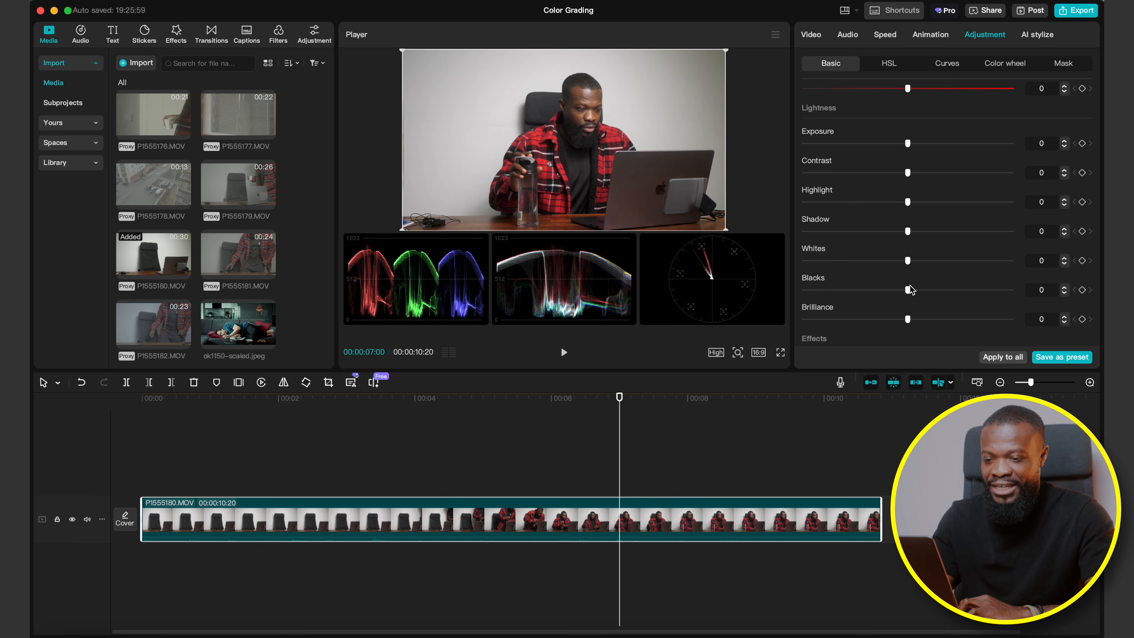
# Try a Shadow adjustment and Blacks at -13, check the waveform and return both to 0
pyautogui.scroll(-2, 909, 300)
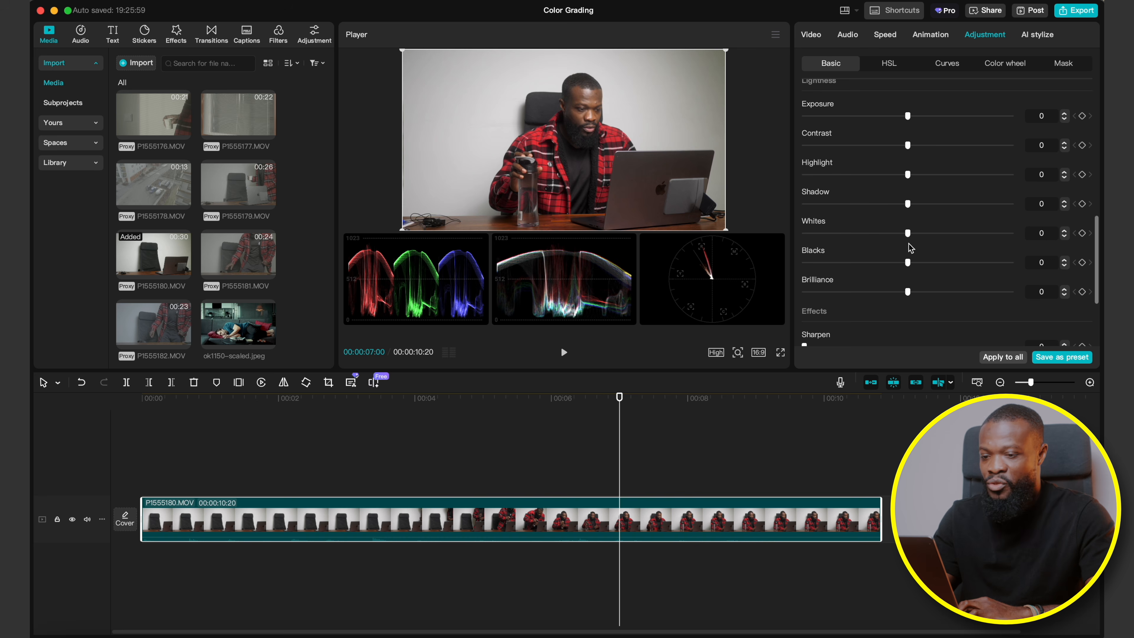
pyautogui.moveTo(909, 208)
pyautogui.mouseDown()
pyautogui.moveTo(873, 210)
pyautogui.moveTo(907, 204)
pyautogui.mouseUp()
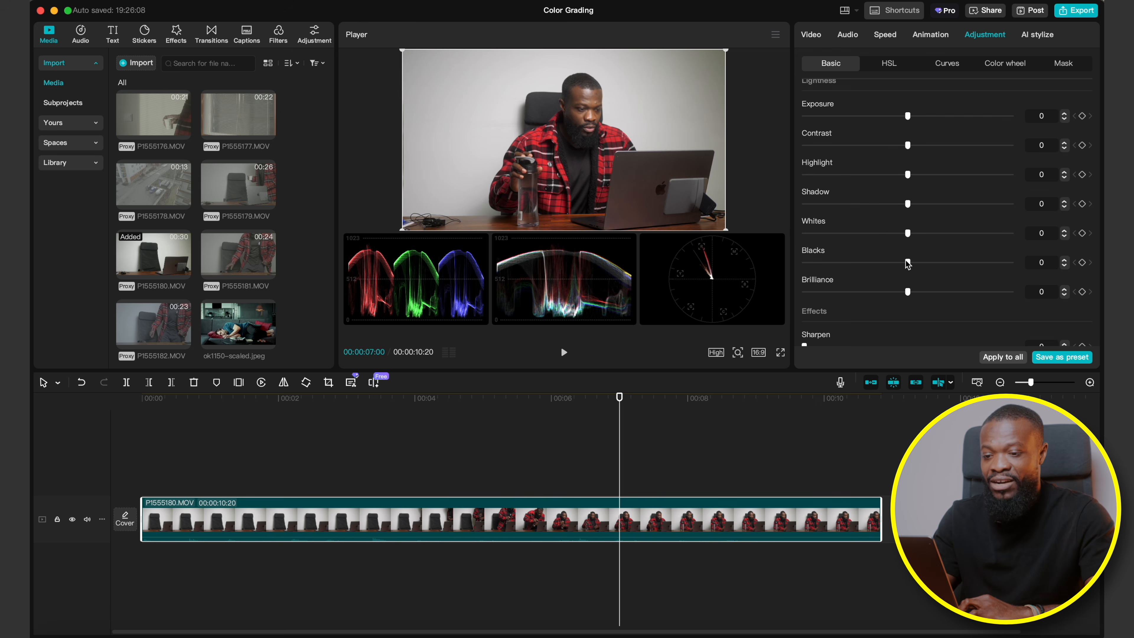
pyautogui.moveTo(909, 262); pyautogui.dragTo(880, 262)
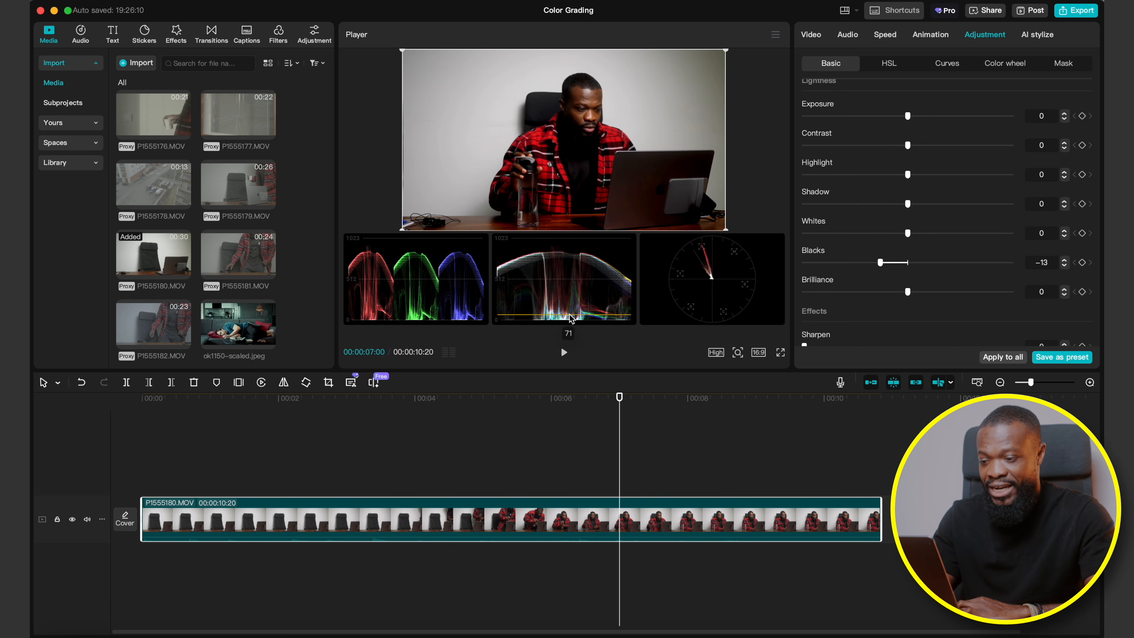
pyautogui.moveTo(879, 262); pyautogui.dragTo(907, 263)
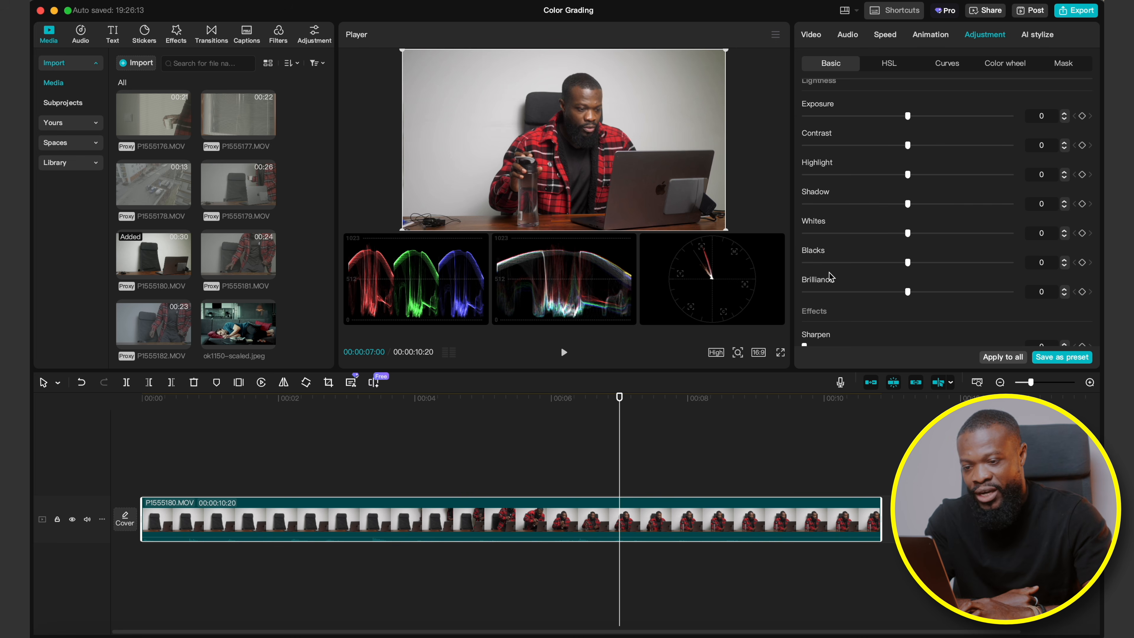
# Try raising Brilliance on the clip, first to 8 and further up
pyautogui.moveTo(908, 292)
pyautogui.mouseDown()
pyautogui.moveTo(949, 295)
pyautogui.moveTo(924, 295)
pyautogui.mouseUp()
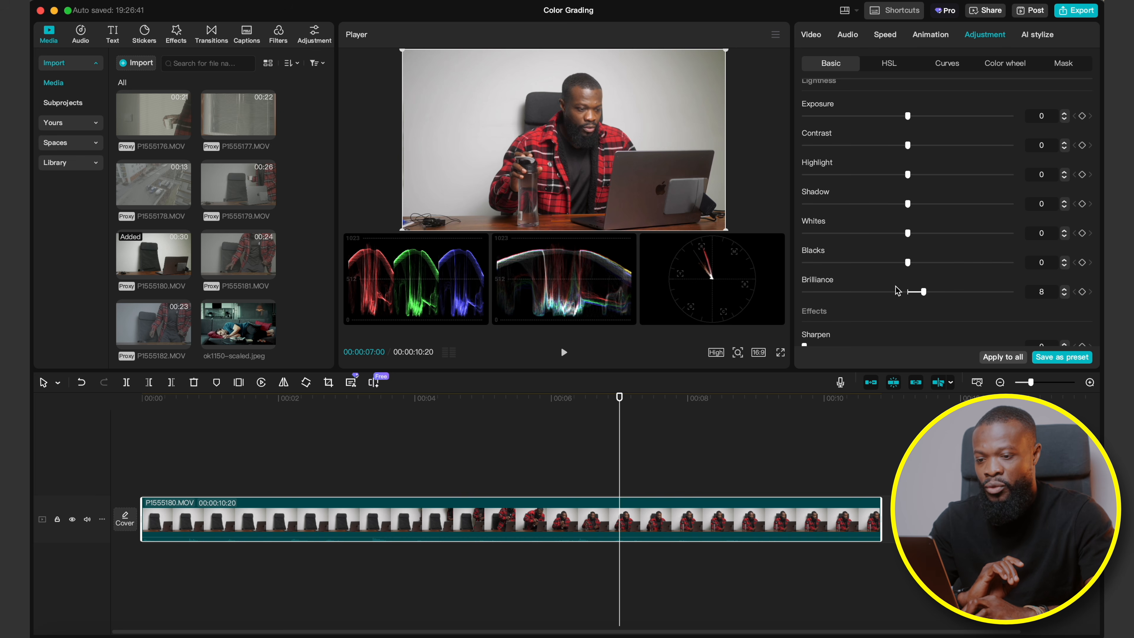
pyautogui.moveTo(925, 292); pyautogui.dragTo(948, 293)
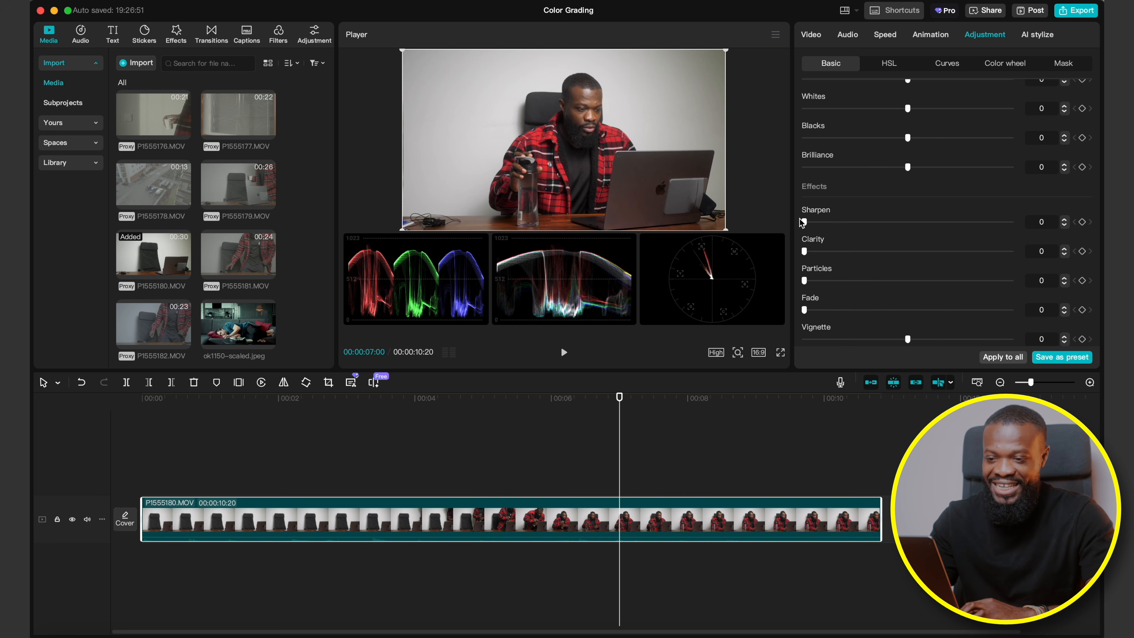
# Try Particles at 42 and Fade at 17 on the clip and return each to 0
pyautogui.moveTo(805, 222); pyautogui.dragTo(891, 282)
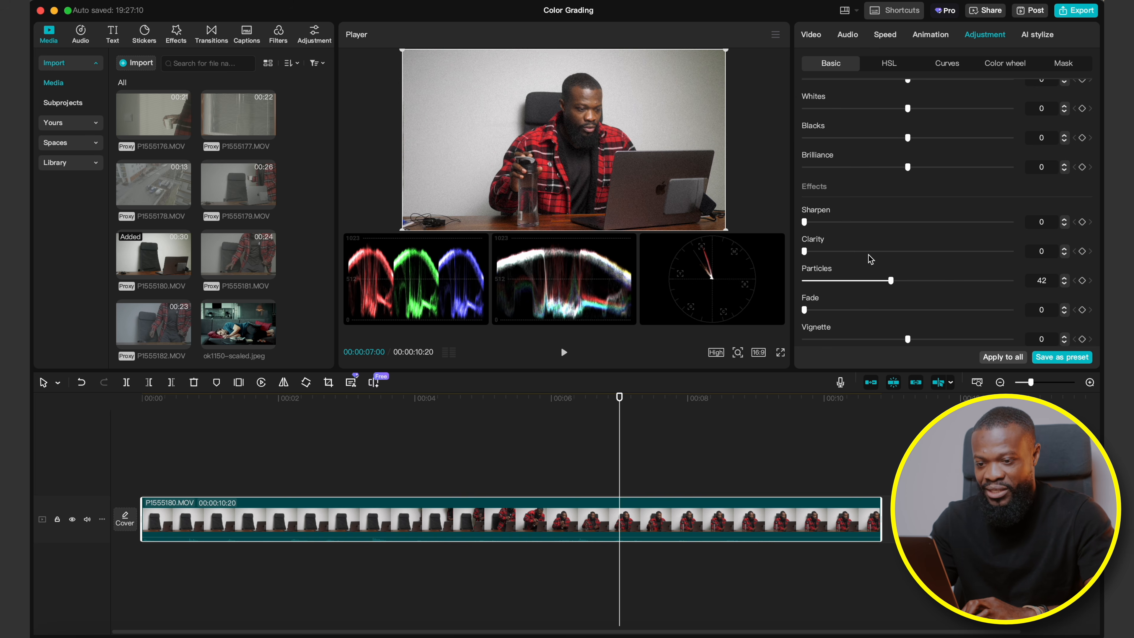
pyautogui.moveTo(892, 281); pyautogui.dragTo(792, 284)
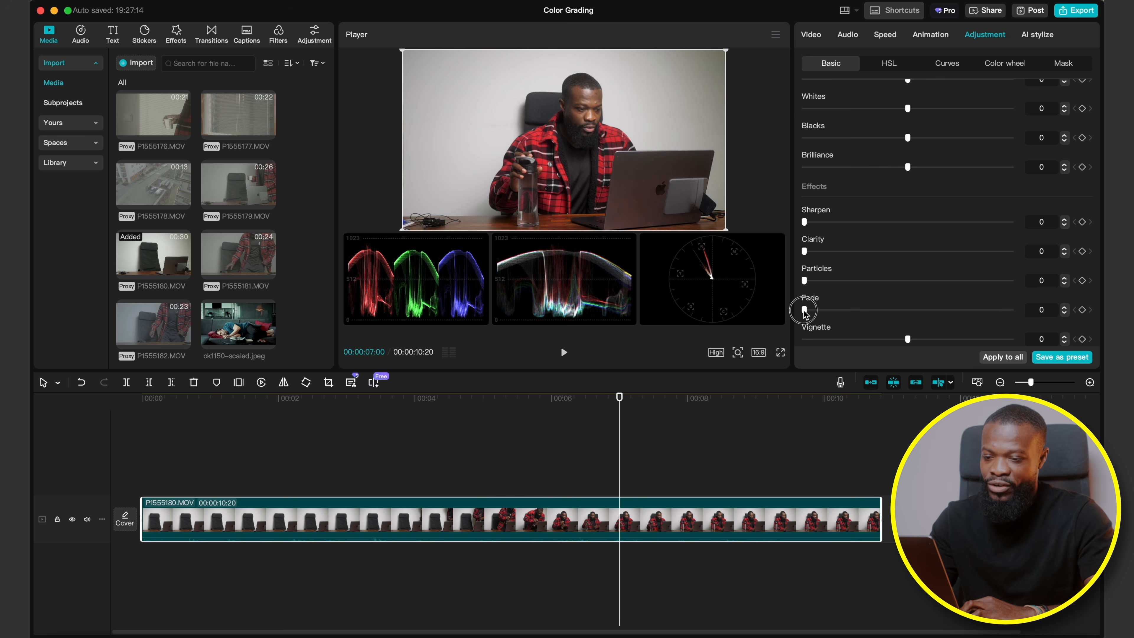
pyautogui.moveTo(805, 310); pyautogui.dragTo(839, 310)
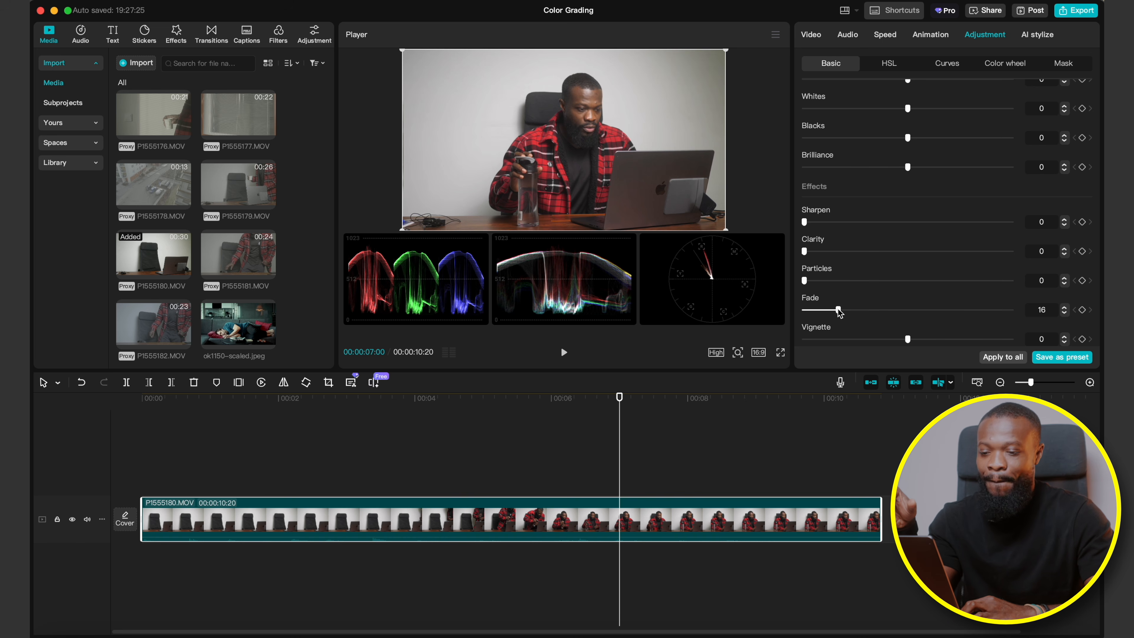
pyautogui.moveTo(839, 311)
pyautogui.mouseDown()
pyautogui.moveTo(866, 310)
pyautogui.moveTo(839, 310)
pyautogui.mouseUp()
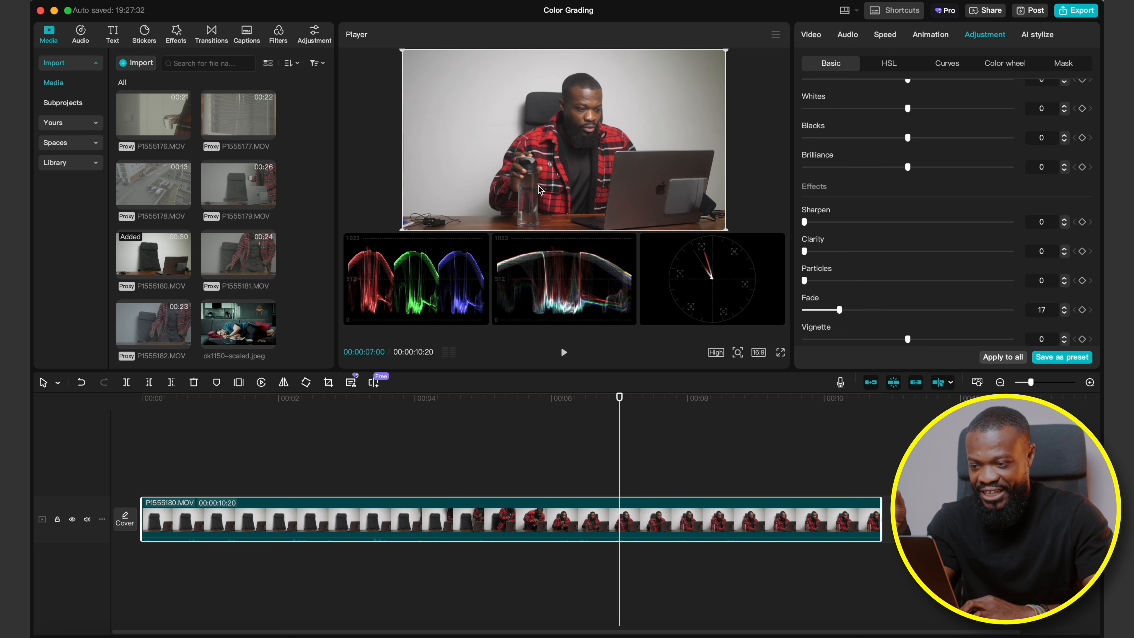
pyautogui.moveTo(839, 310); pyautogui.dragTo(804, 310)
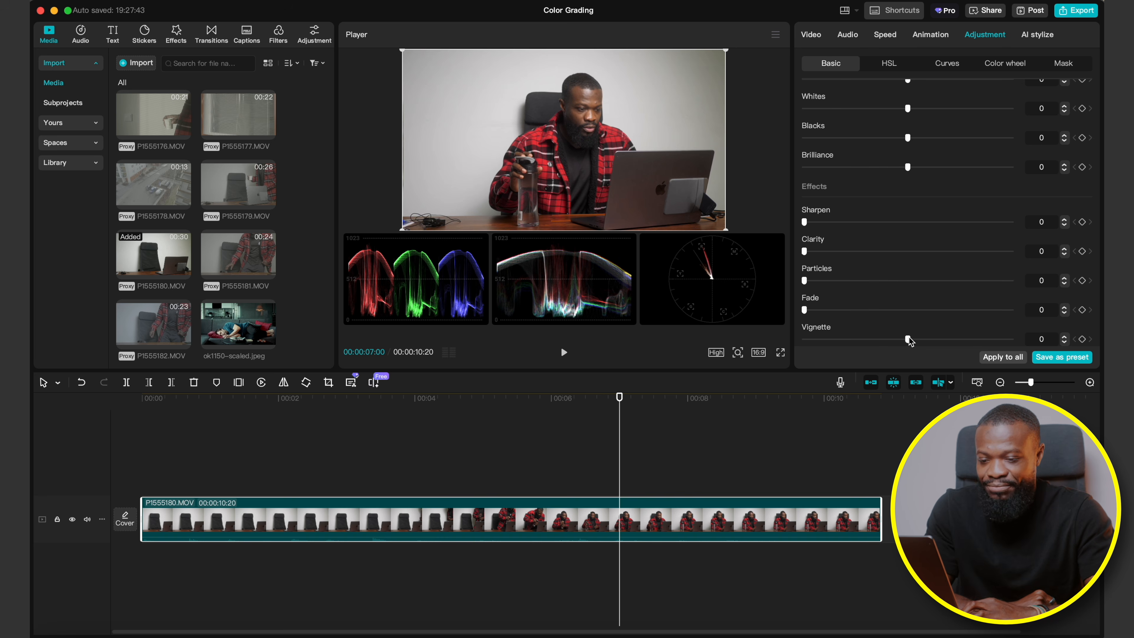
# Try the Vignette effect at 12, -19 and 6 on the clip and reset it to 0
pyautogui.moveTo(910, 340); pyautogui.dragTo(934, 339)
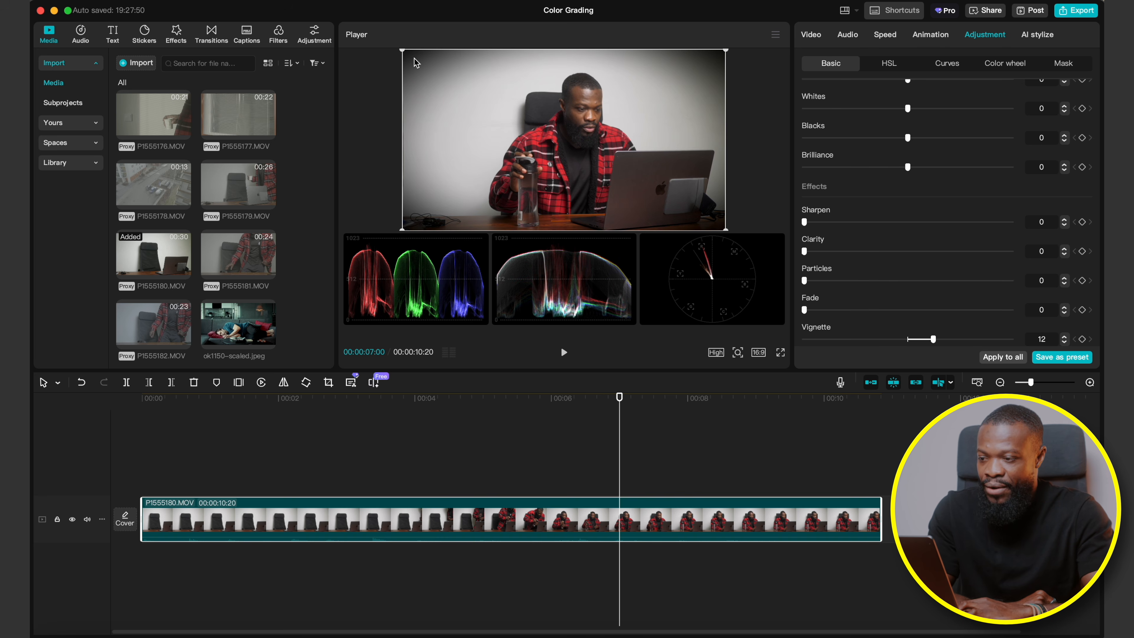
pyautogui.moveTo(933, 339); pyautogui.dragTo(868, 339)
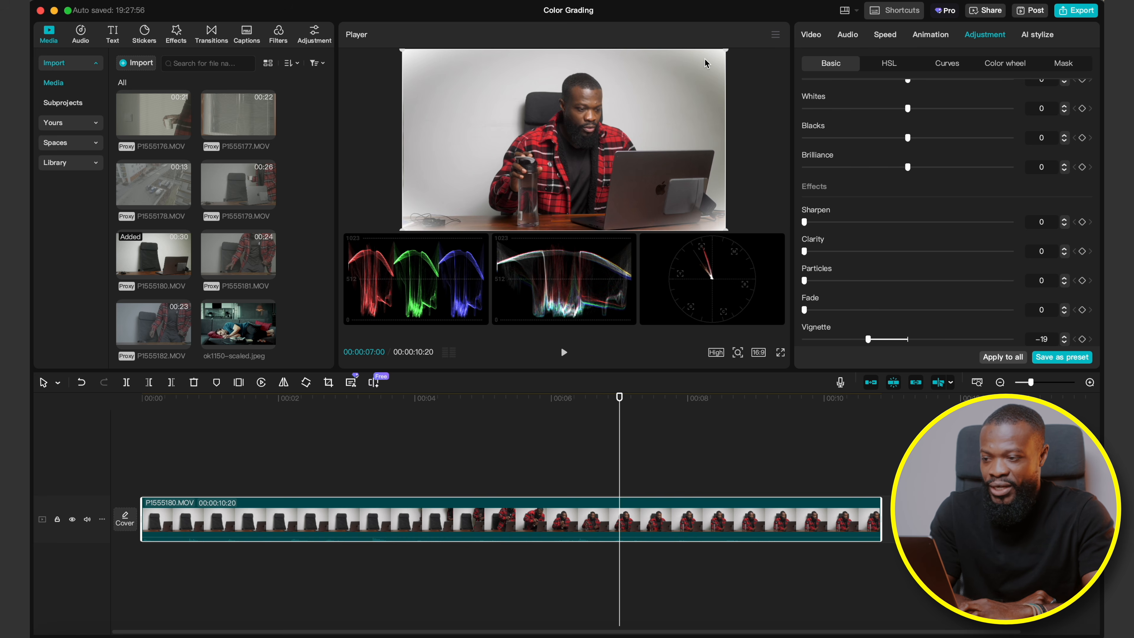
pyautogui.moveTo(868, 339); pyautogui.dragTo(920, 339)
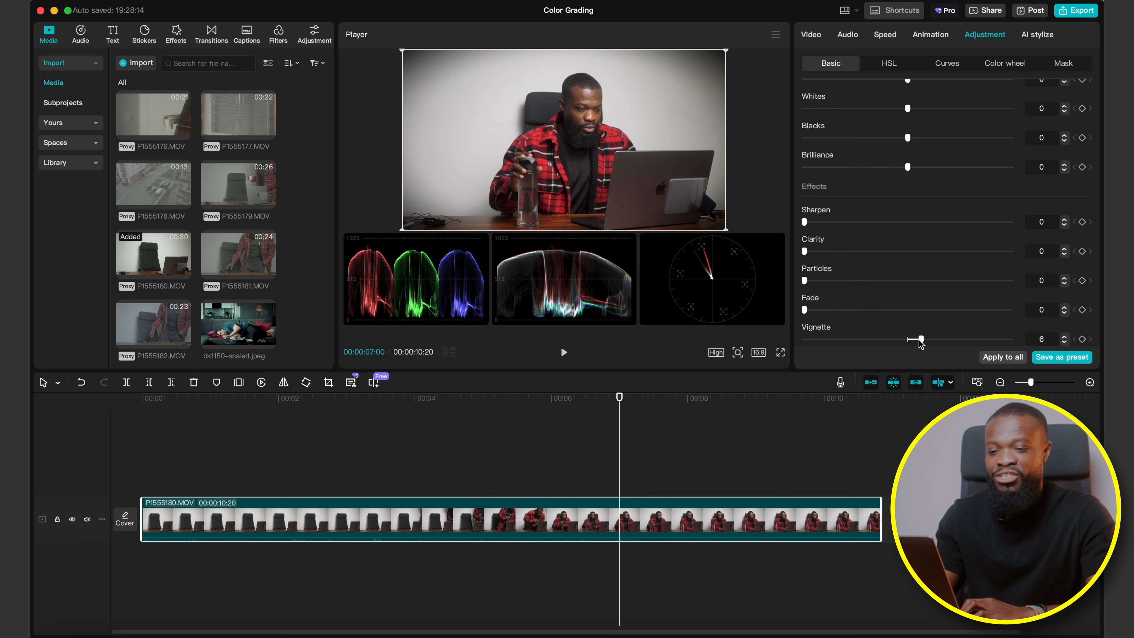
pyautogui.moveTo(910, 339); pyautogui.dragTo(908, 337)
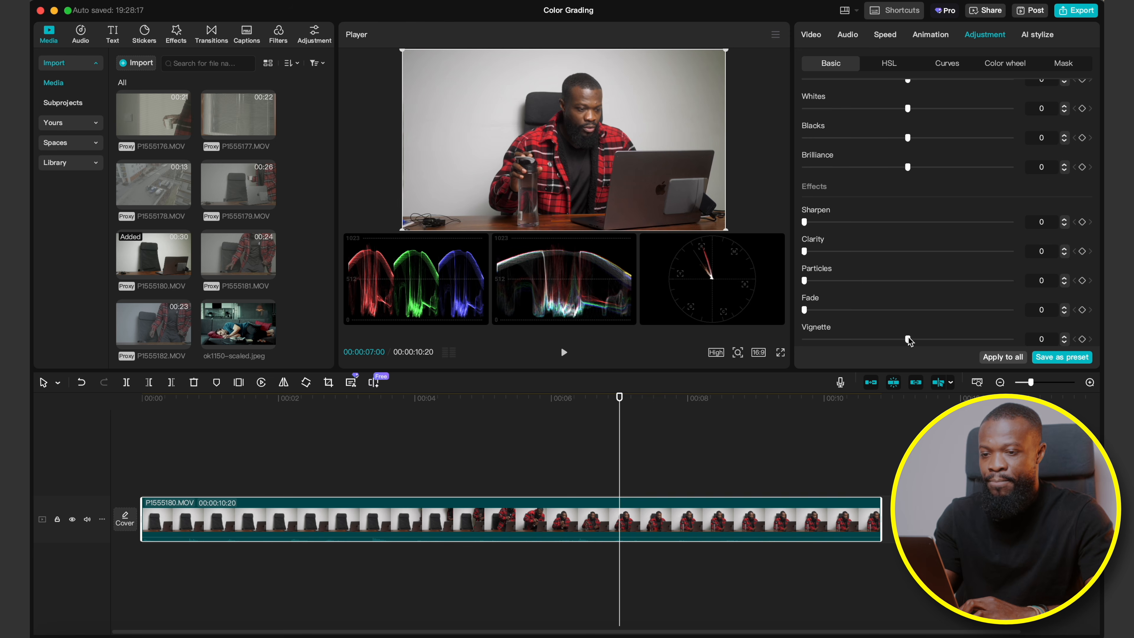
# Sample the red of the plaid shirt as a custom HSL color and try adjusting its Hue
pyautogui.click(889, 63)
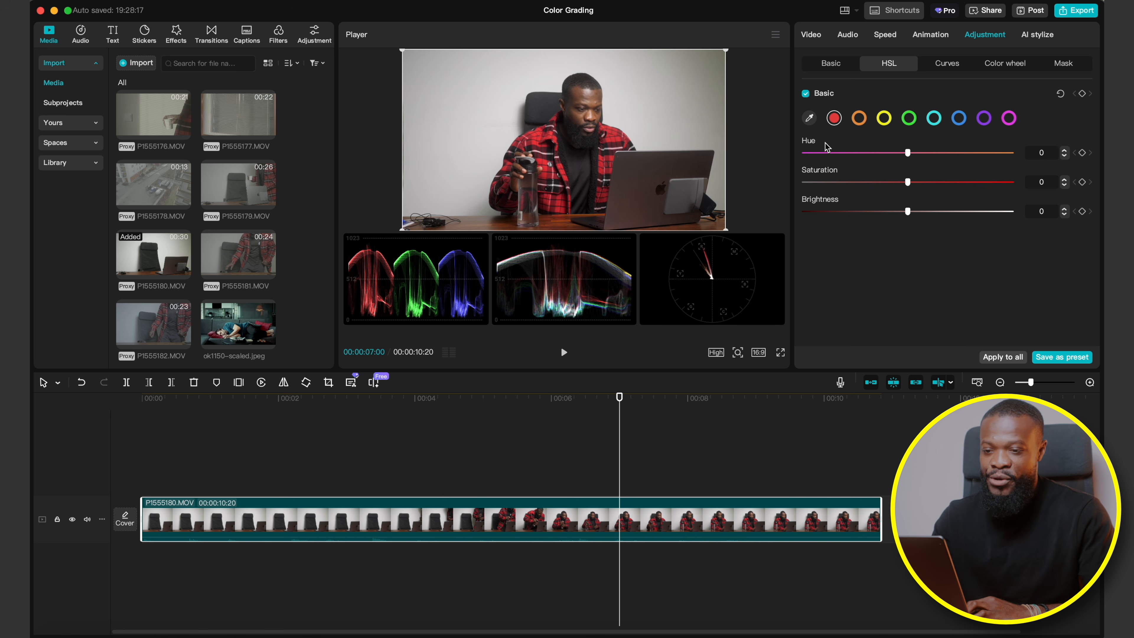
pyautogui.click(809, 118)
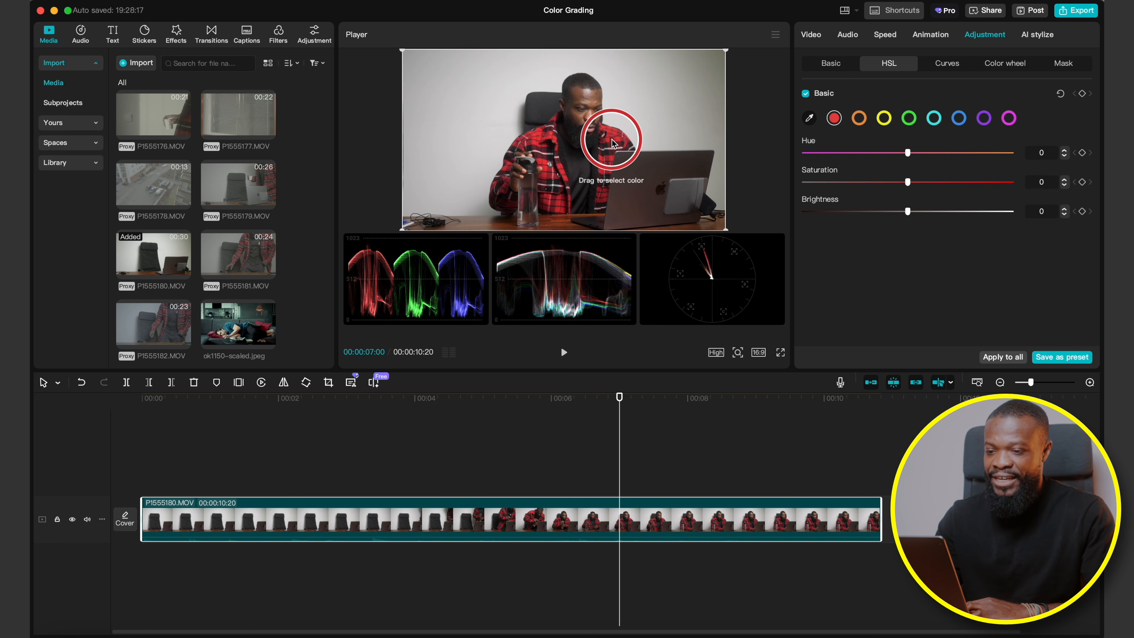
pyautogui.click(615, 142)
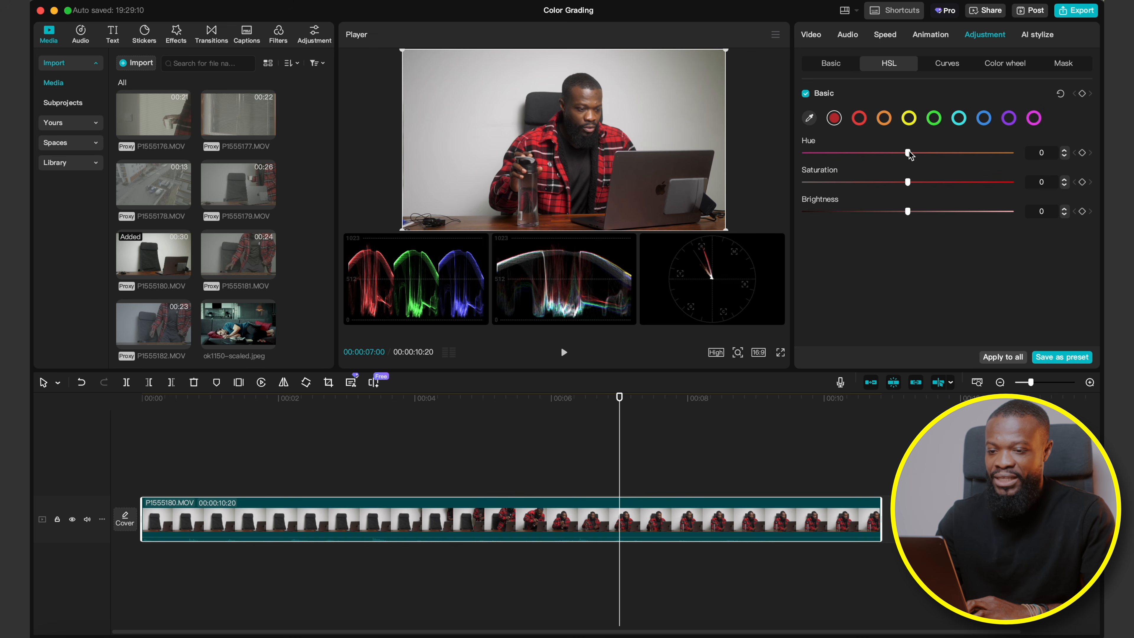
pyautogui.moveTo(909, 154); pyautogui.dragTo(906, 190)
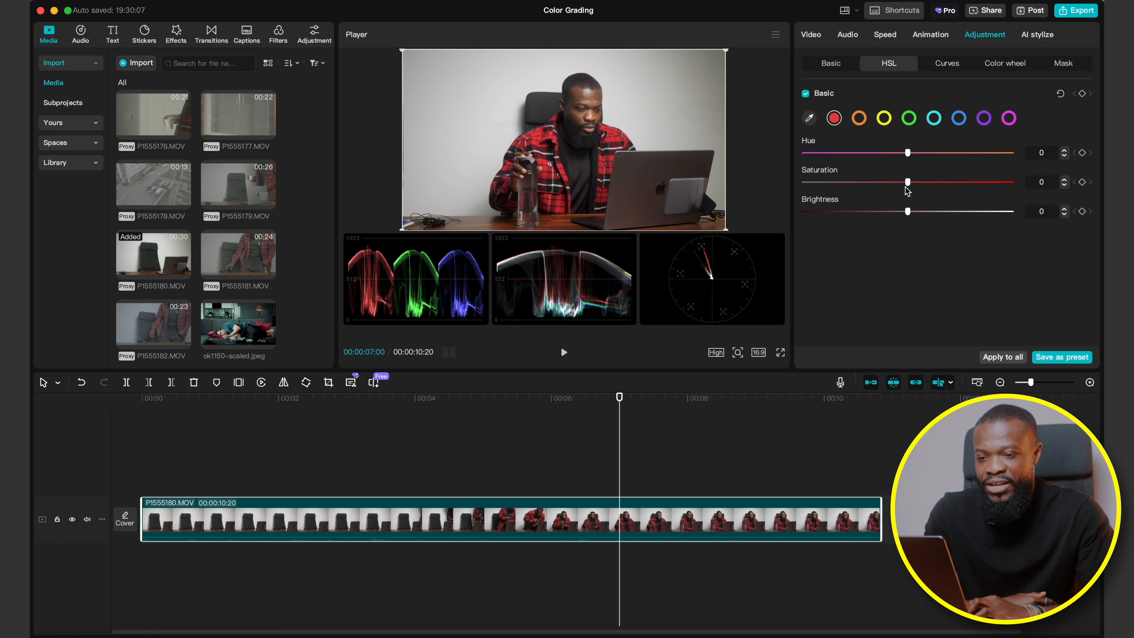
# Try the green range's HSL adjustments and lower the red range's Brightness to -18
pyautogui.click(909, 119)
pyautogui.moveTo(908, 152)
pyautogui.mouseDown()
pyautogui.moveTo(800, 155)
pyautogui.moveTo(906, 154)
pyautogui.moveTo(816, 183)
pyautogui.moveTo(907, 174)
pyautogui.mouseUp()
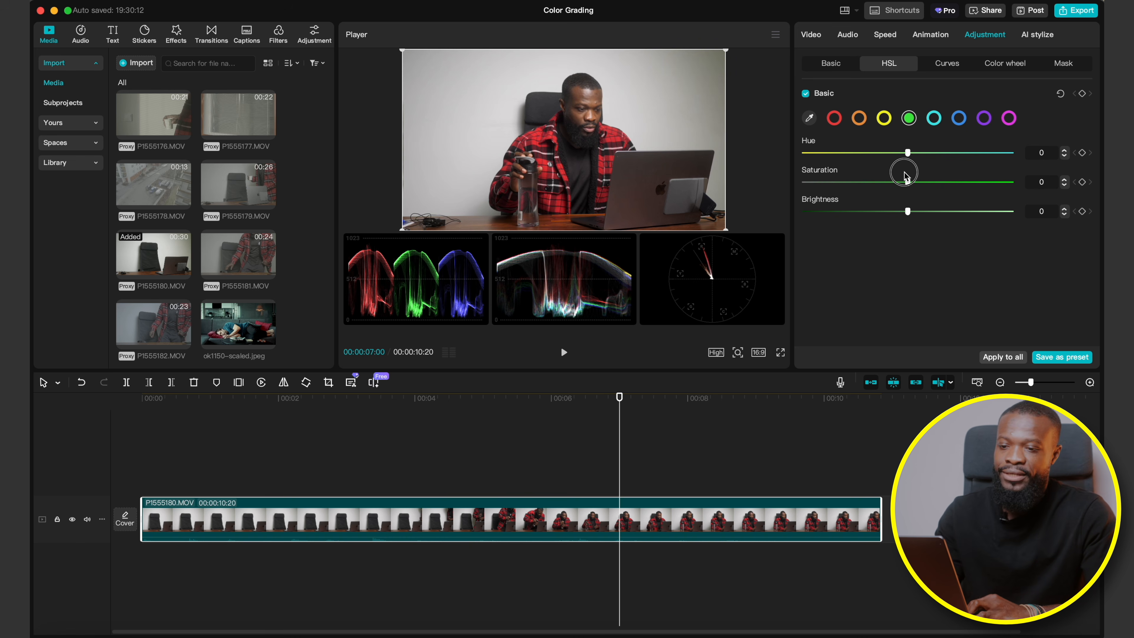
pyautogui.click(834, 118)
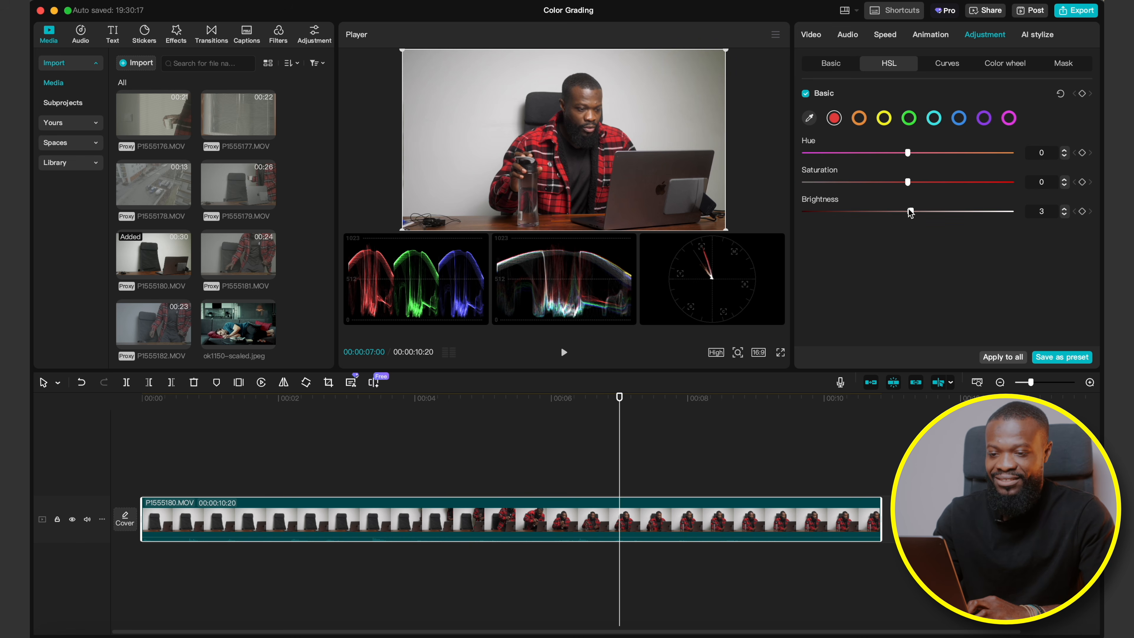
pyautogui.moveTo(911, 212)
pyautogui.mouseDown()
pyautogui.moveTo(973, 213)
pyautogui.moveTo(829, 217)
pyautogui.moveTo(889, 218)
pyautogui.mouseUp()
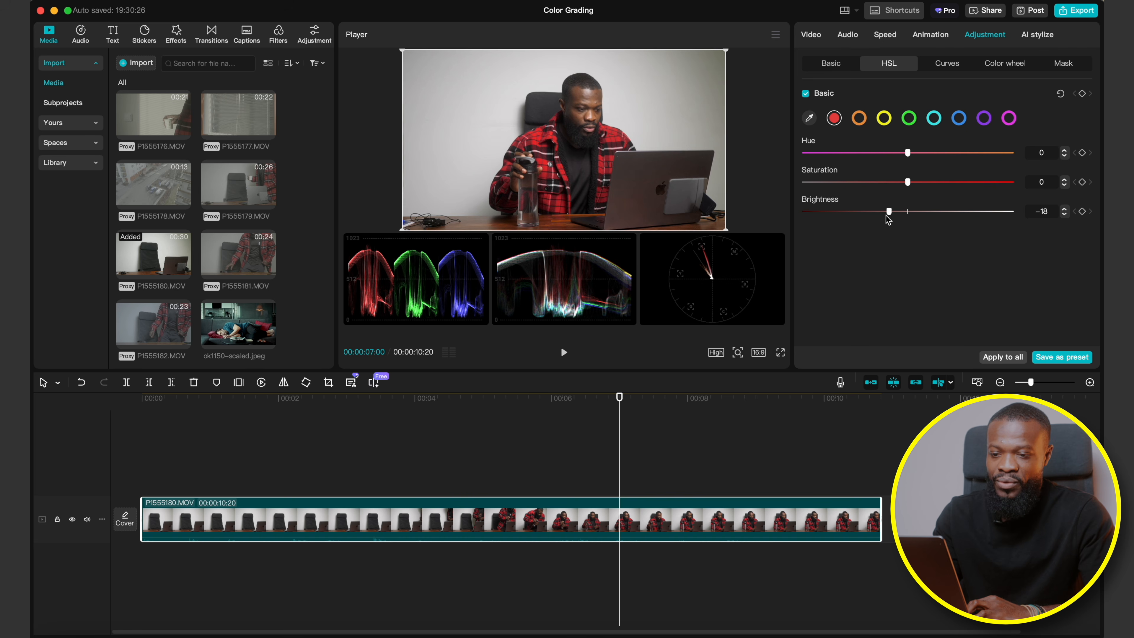
# Open the clip's Curves adjustments and enlarge the preview and scopes area by shrinking the timeline
pyautogui.click(946, 64)
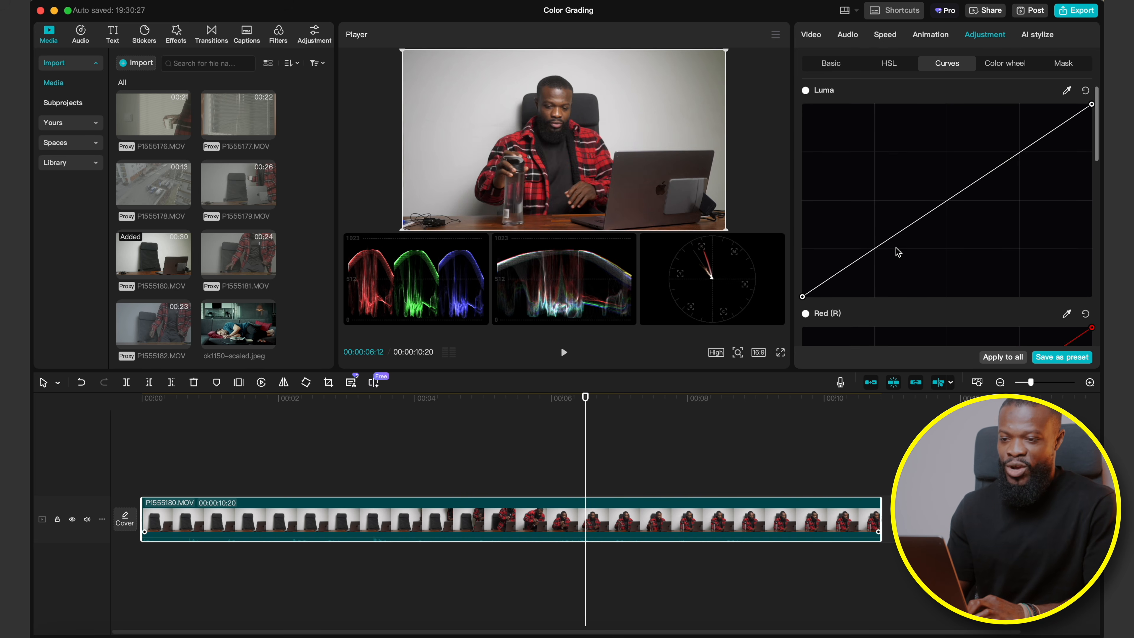
pyautogui.scroll(1, 904, 261)
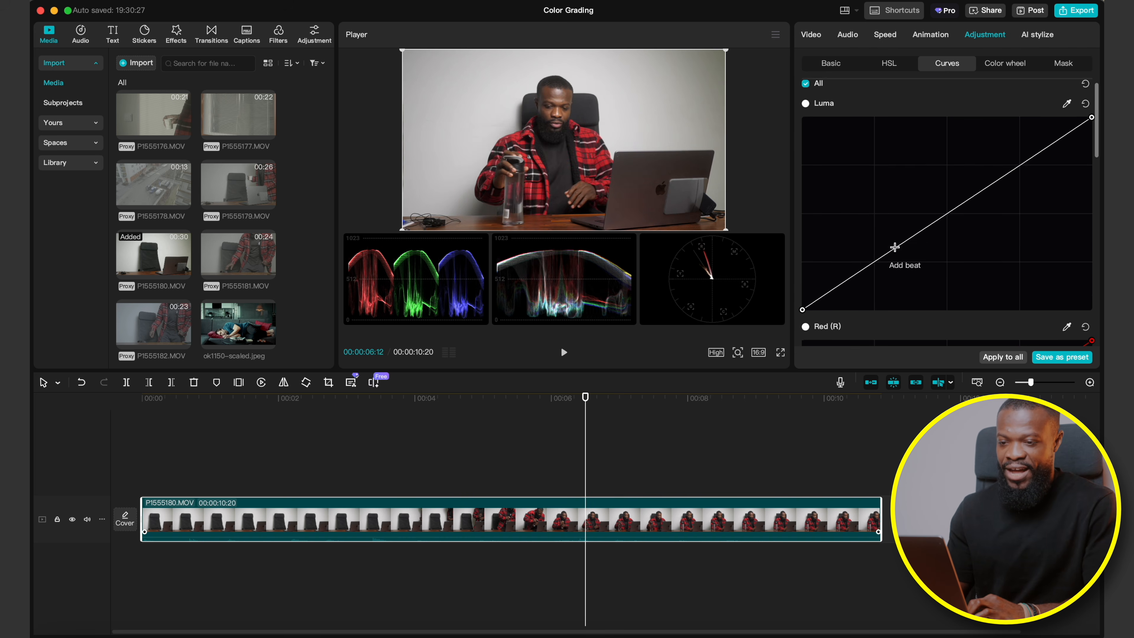
pyautogui.scroll(-2, 904, 261)
pyautogui.moveTo(618, 373); pyautogui.dragTo(623, 516)
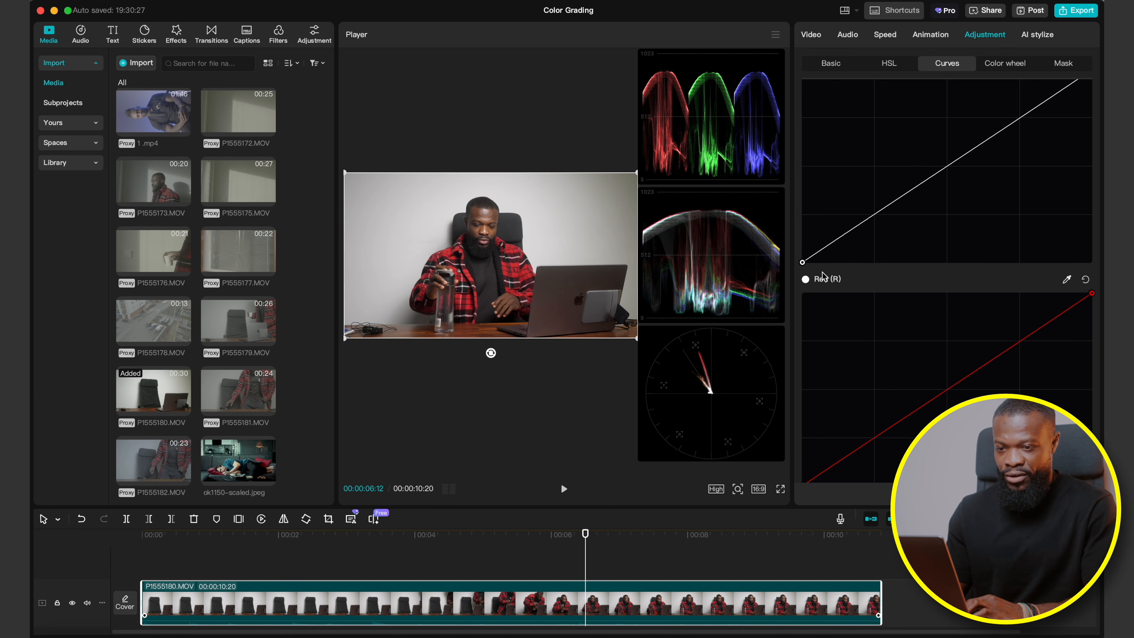
# Look through the Luma, Red, Green and Blue curves and widen the player beside them
pyautogui.scroll(-6, 835, 261)
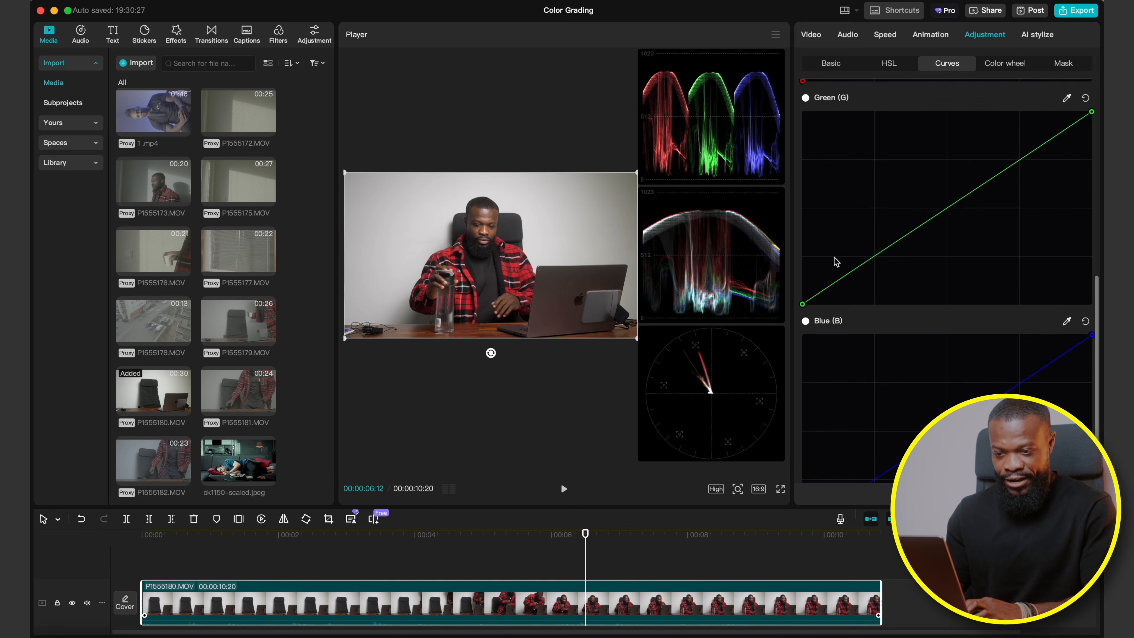
pyautogui.scroll(7, 836, 262)
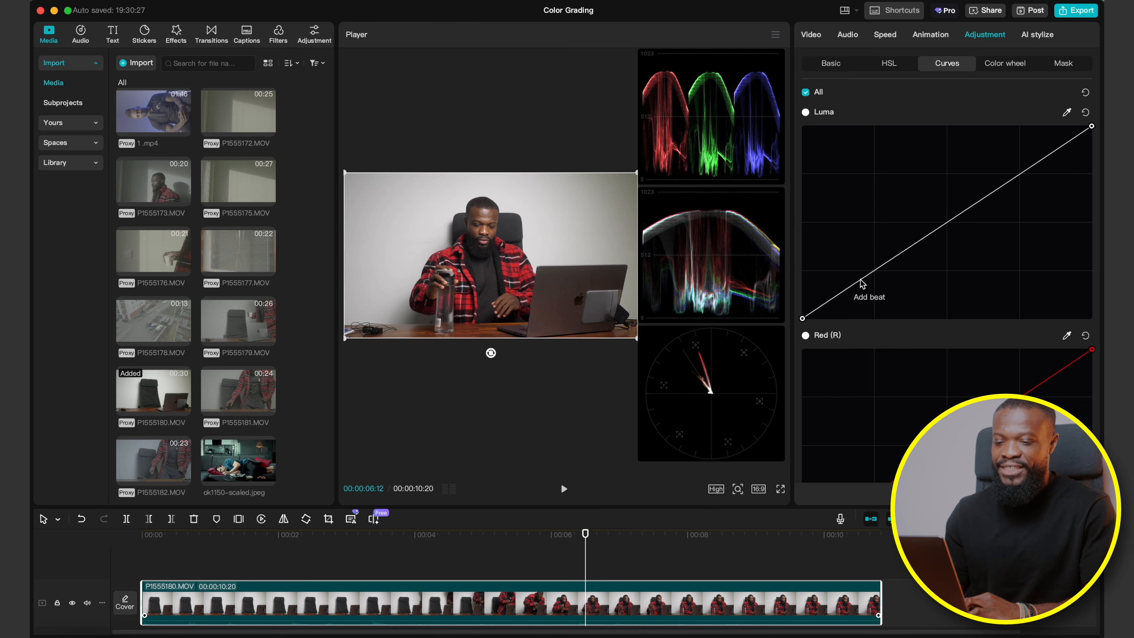
pyautogui.scroll(-8, 862, 283)
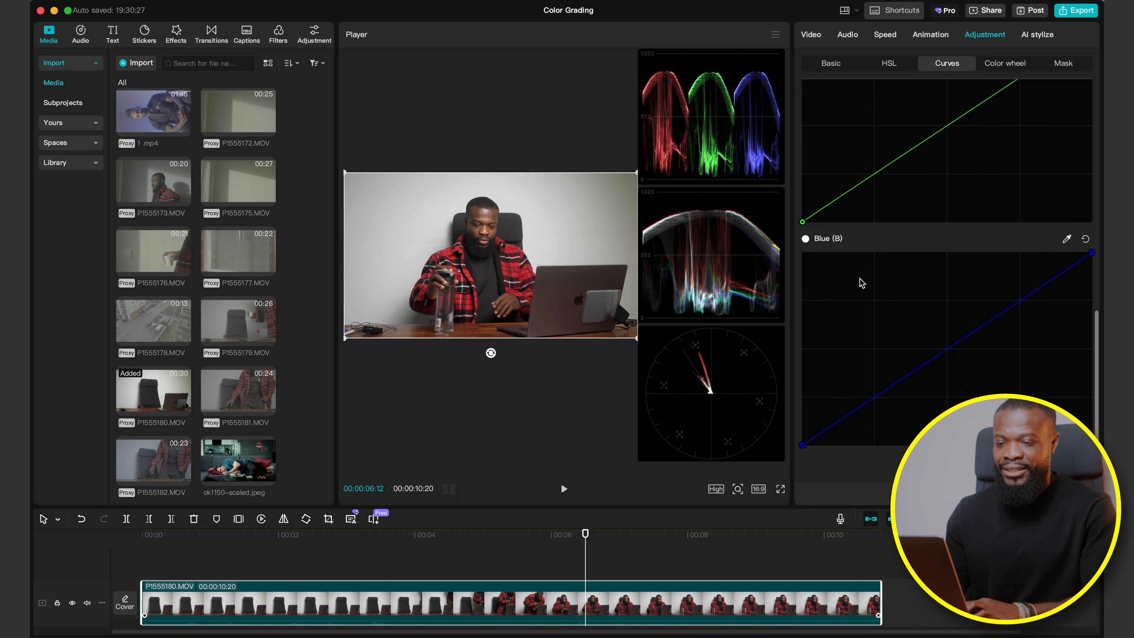
pyautogui.scroll(3, 862, 284)
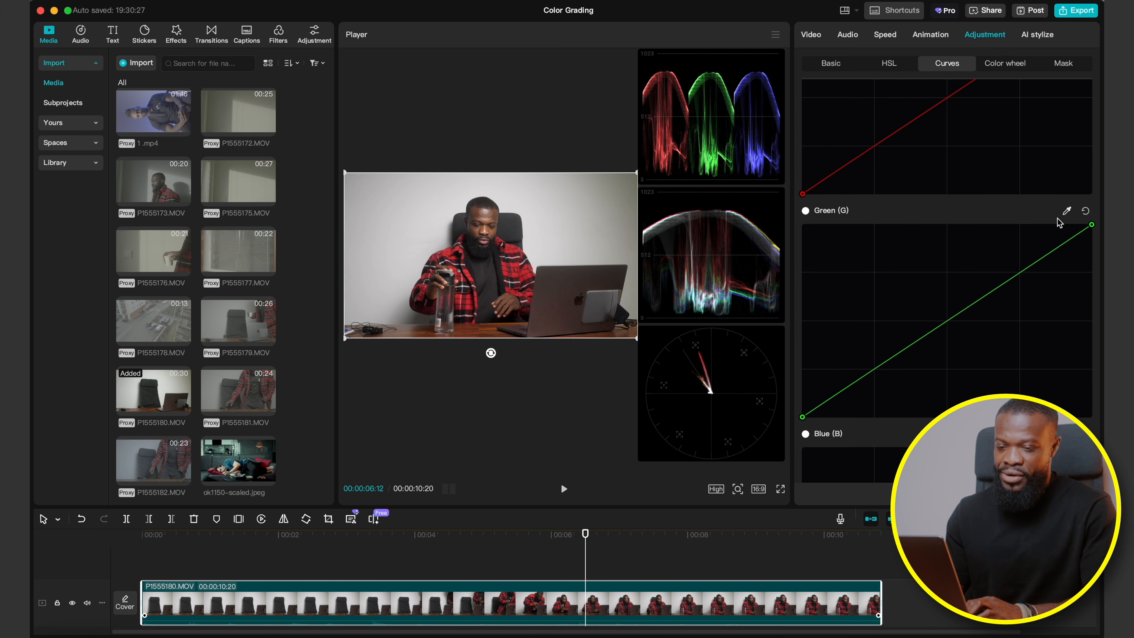
pyautogui.scroll(-6, 904, 404)
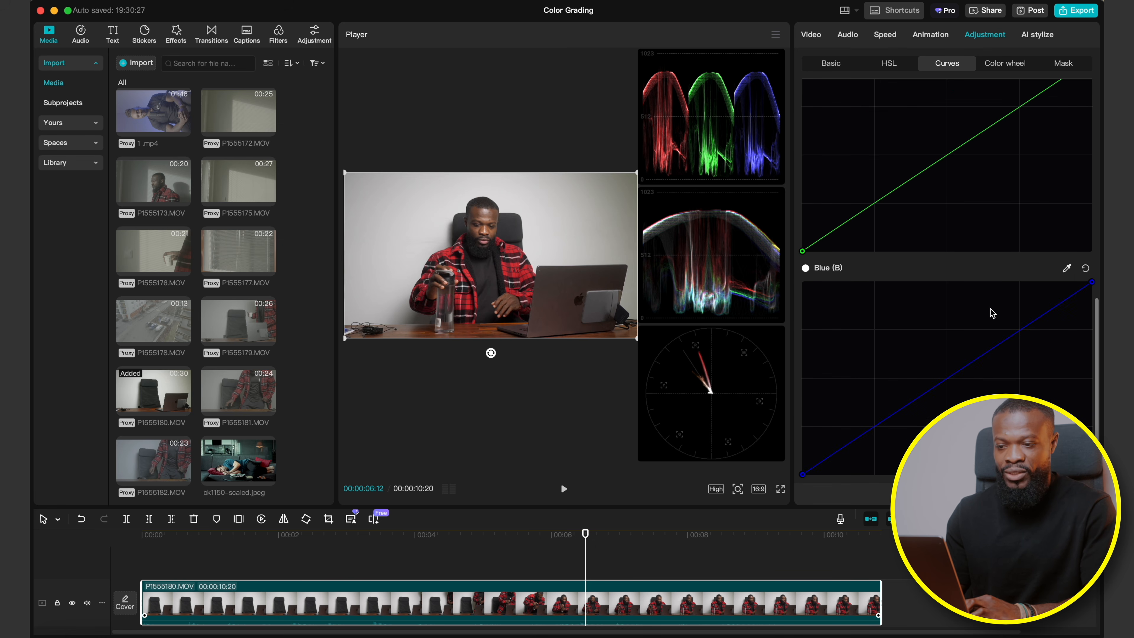
pyautogui.scroll(10, 993, 313)
pyautogui.moveTo(792, 109); pyautogui.dragTo(842, 111)
pyautogui.scroll(2, 1020, 171)
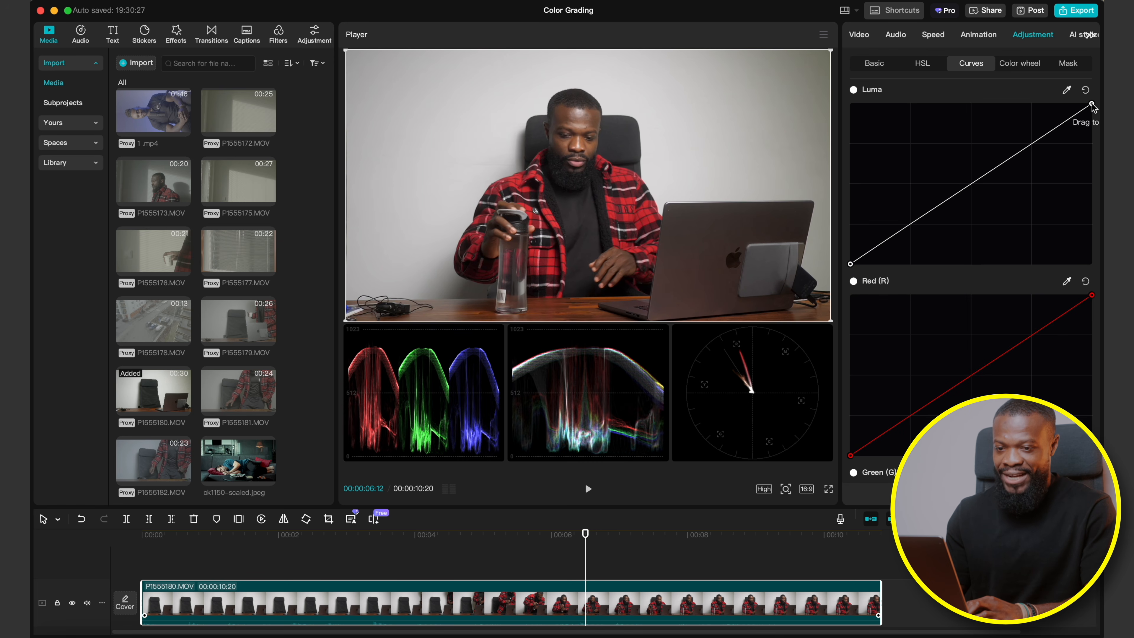
# Try lowering the Luma curve's highlight end point, check the scopes and restore the straight diagonal
pyautogui.moveTo(1092, 104); pyautogui.dragTo(1092, 163)
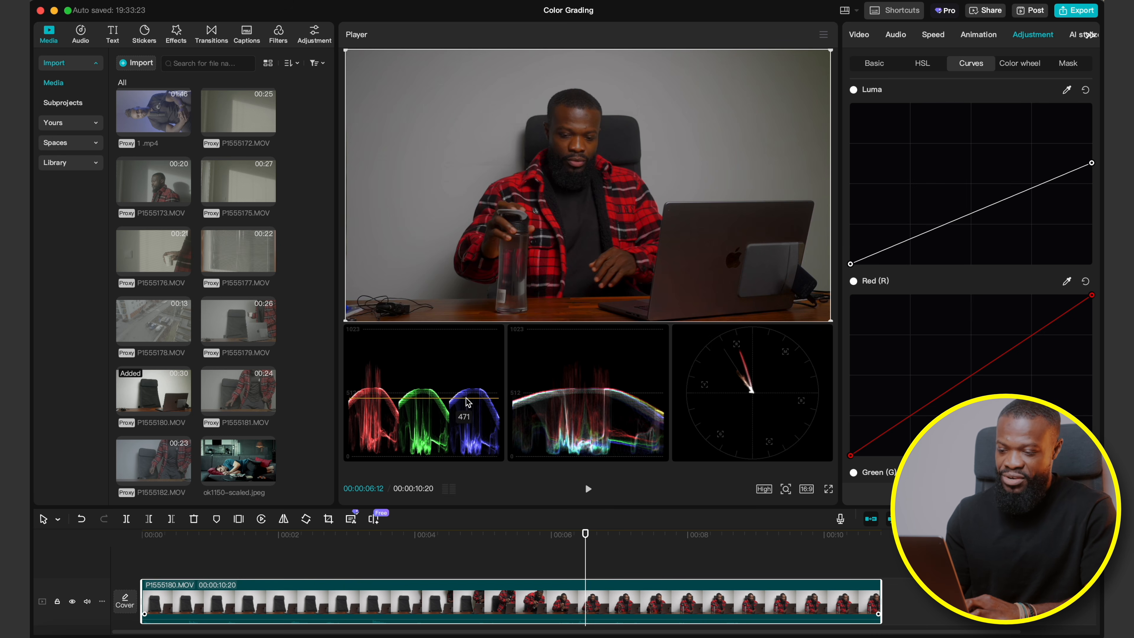
pyautogui.scroll(-5, 981, 291)
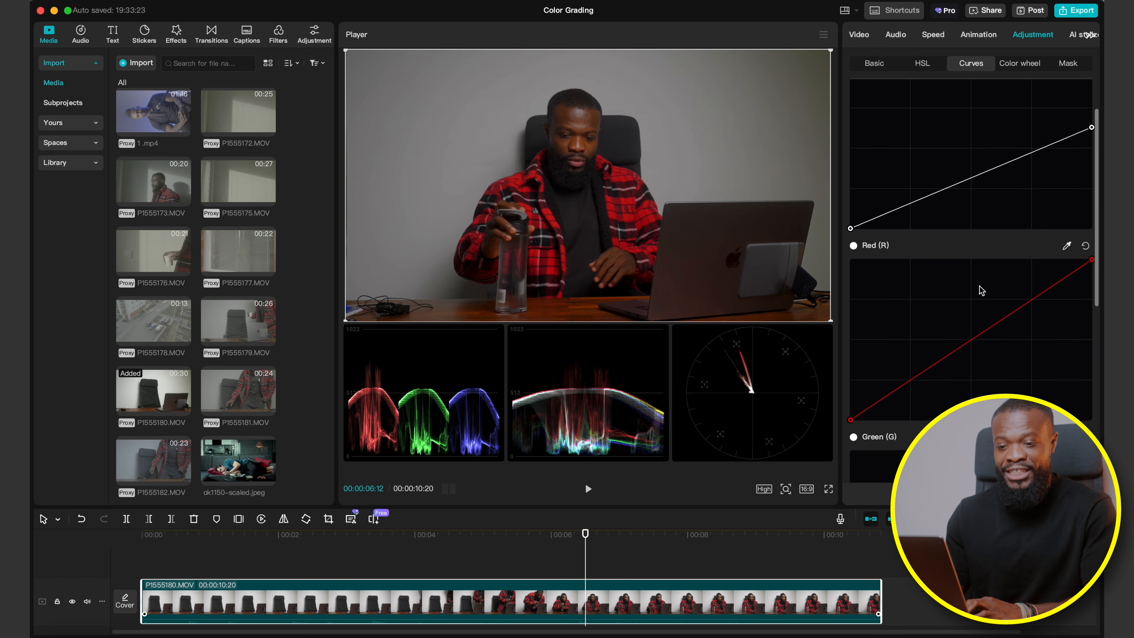
pyautogui.scroll(5, 981, 291)
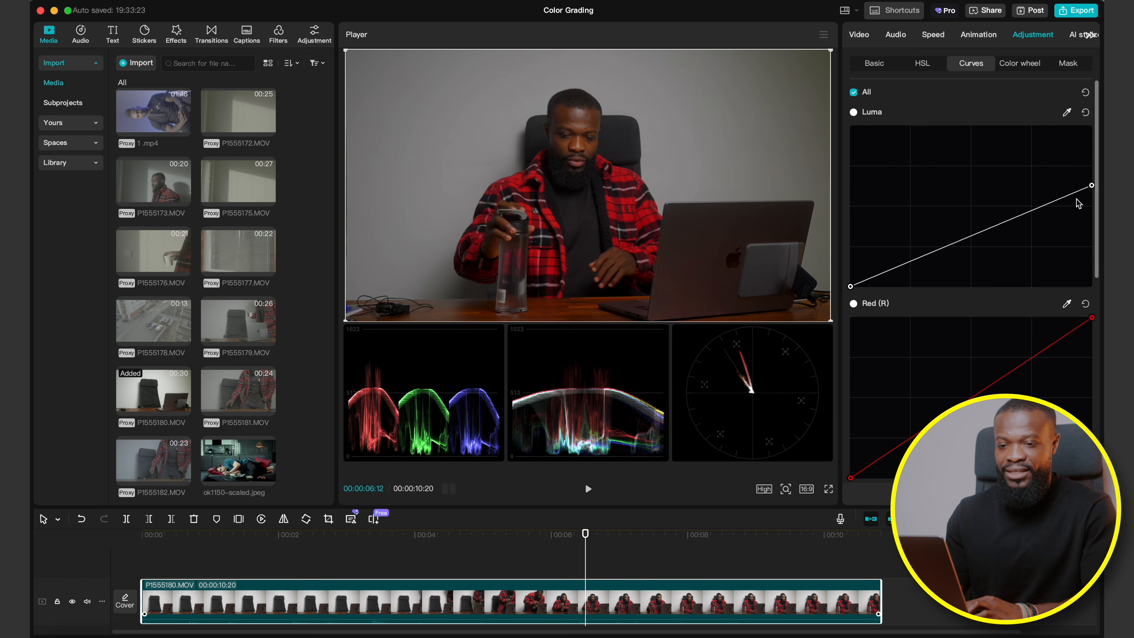
pyautogui.moveTo(1092, 185); pyautogui.dragTo(1091, 128)
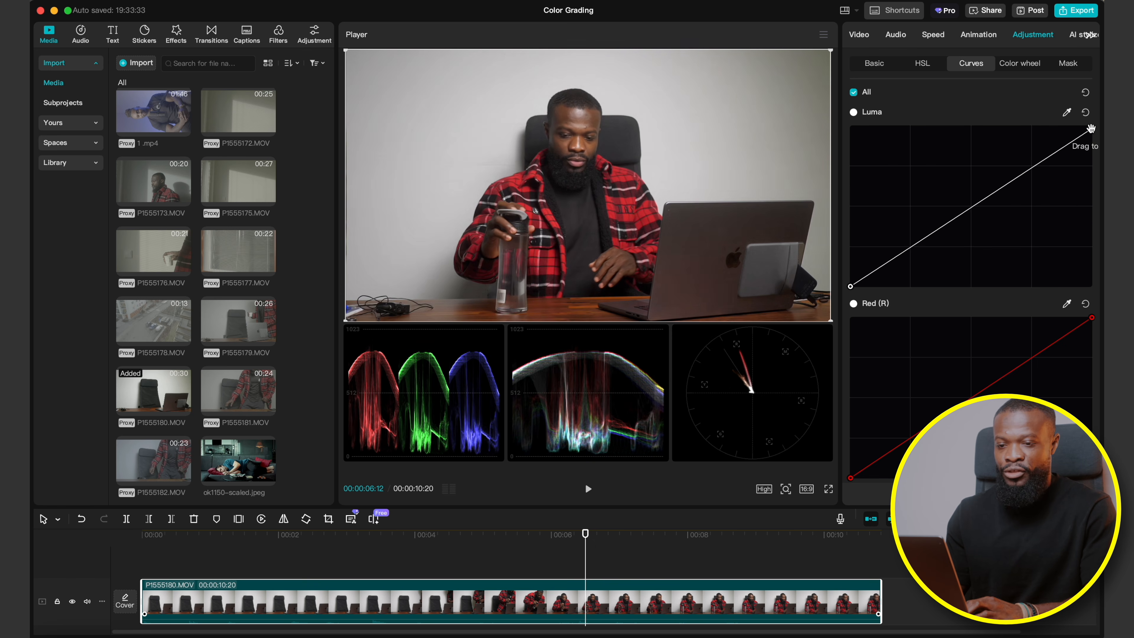
# Try lowering the Red curve's highlight end point to more than a third below the maximum and restore it
pyautogui.scroll(-3, 878, 299)
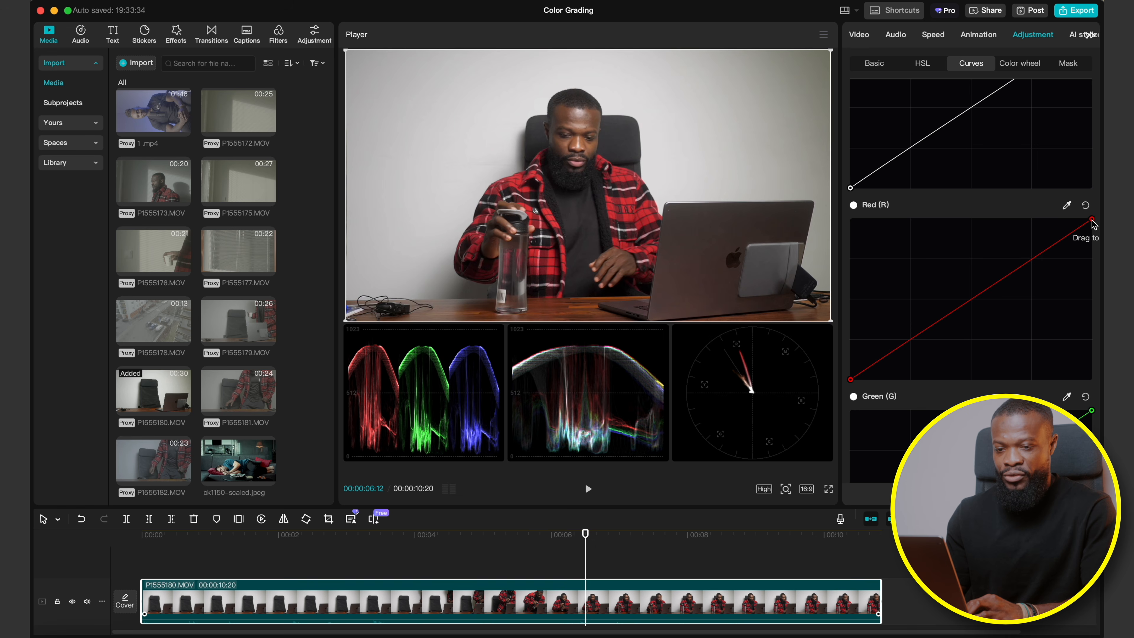
pyautogui.moveTo(1092, 220); pyautogui.dragTo(1084, 290)
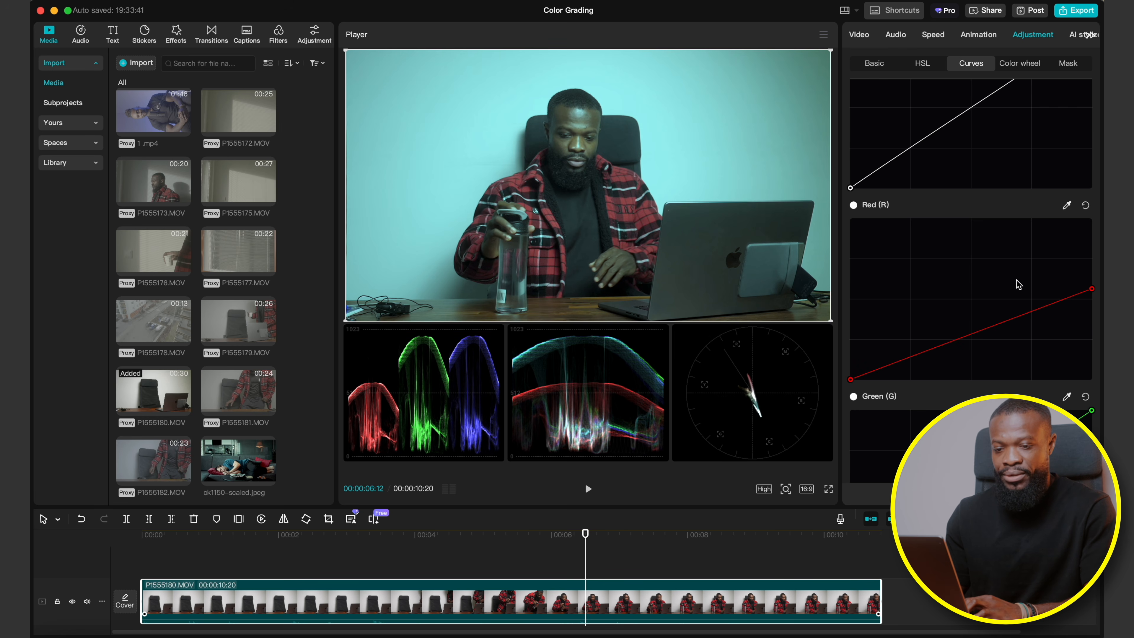
pyautogui.moveTo(1092, 288); pyautogui.dragTo(1094, 222)
# Try moving the Green curve's highlight point and both Blue curve end points, returning each curve to its straight diagonal
pyautogui.scroll(-8, 1090, 232)
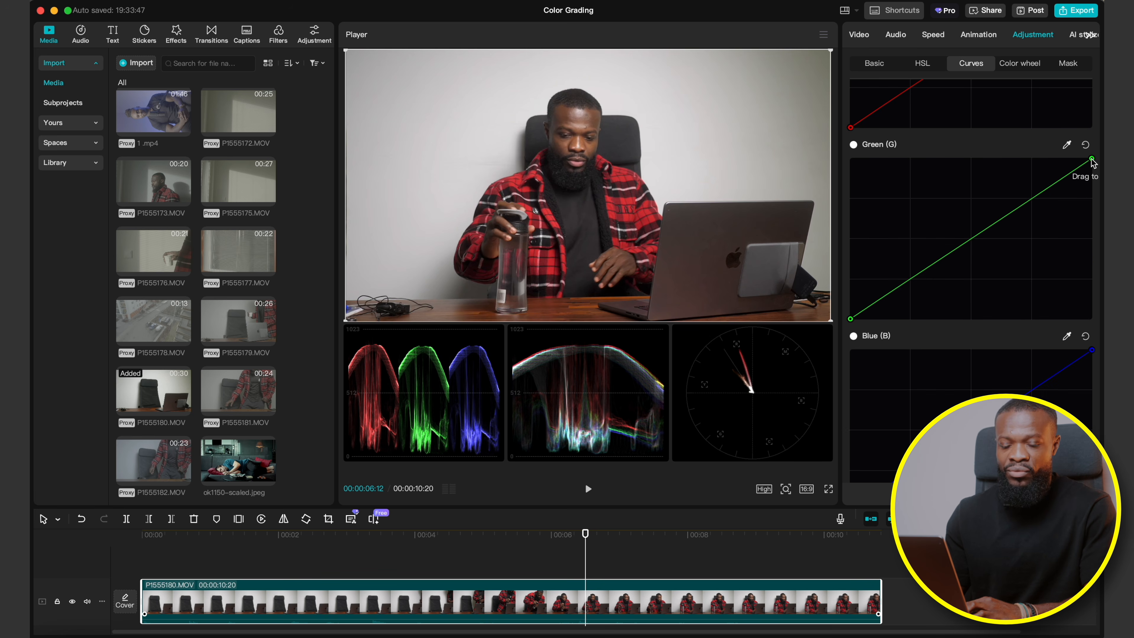
pyautogui.moveTo(1092, 159)
pyautogui.mouseDown()
pyautogui.moveTo(1094, 200)
pyautogui.moveTo(1092, 158)
pyautogui.mouseUp()
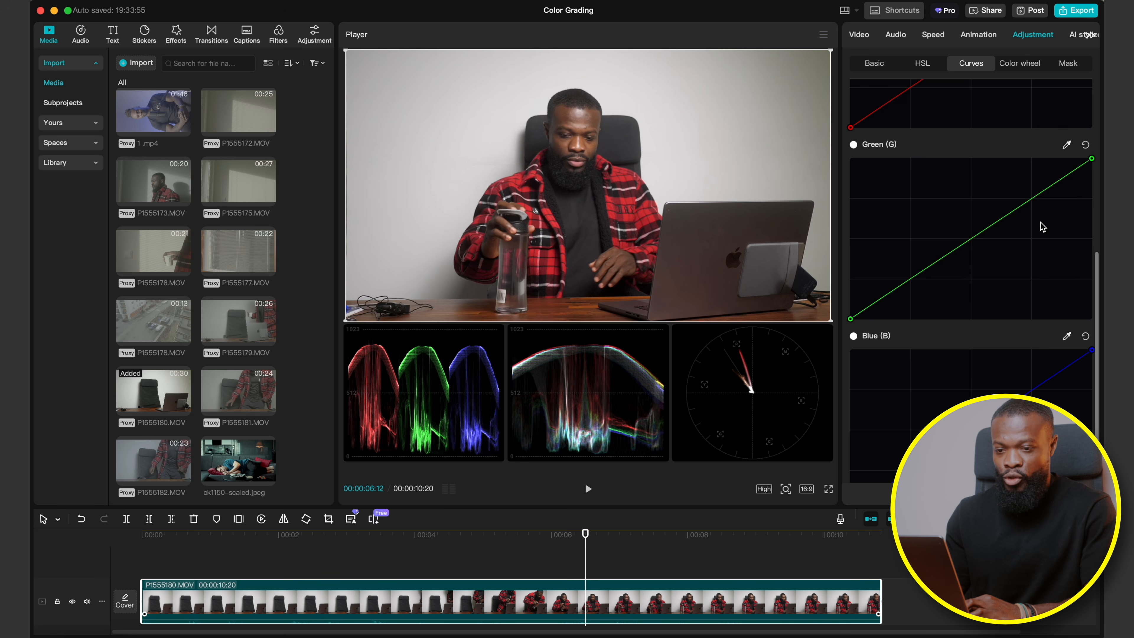
pyautogui.scroll(-3, 1043, 226)
pyautogui.moveTo(1092, 284)
pyautogui.mouseDown()
pyautogui.moveTo(1093, 373)
pyautogui.moveTo(1093, 284)
pyautogui.mouseUp()
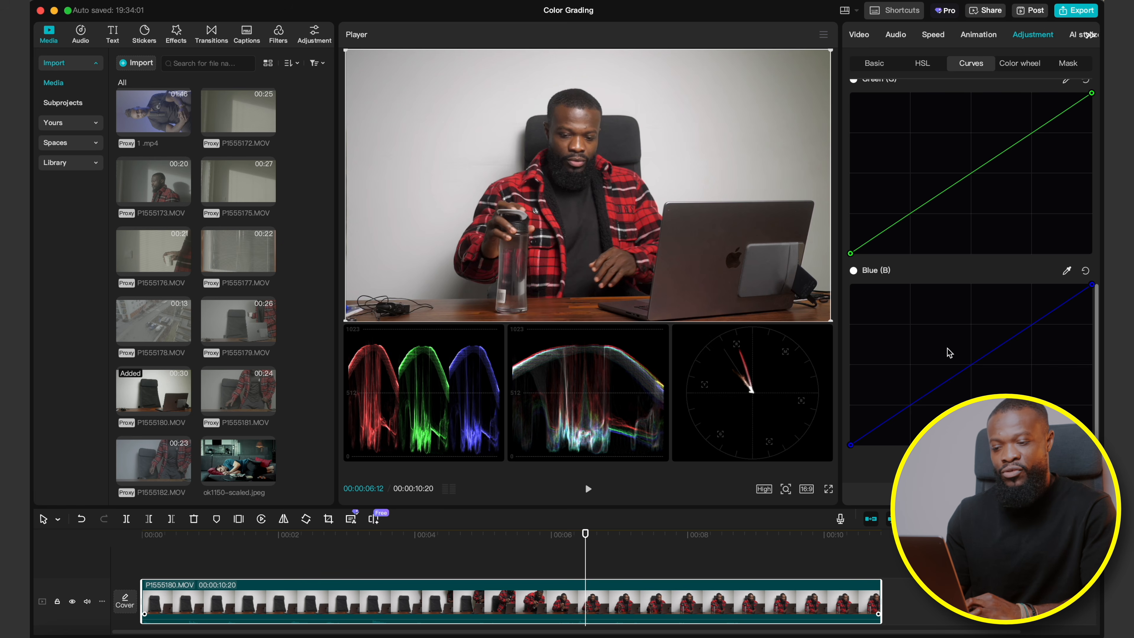
pyautogui.moveTo(851, 445); pyautogui.dragTo(830, 460)
pyautogui.scroll(10, 933, 350)
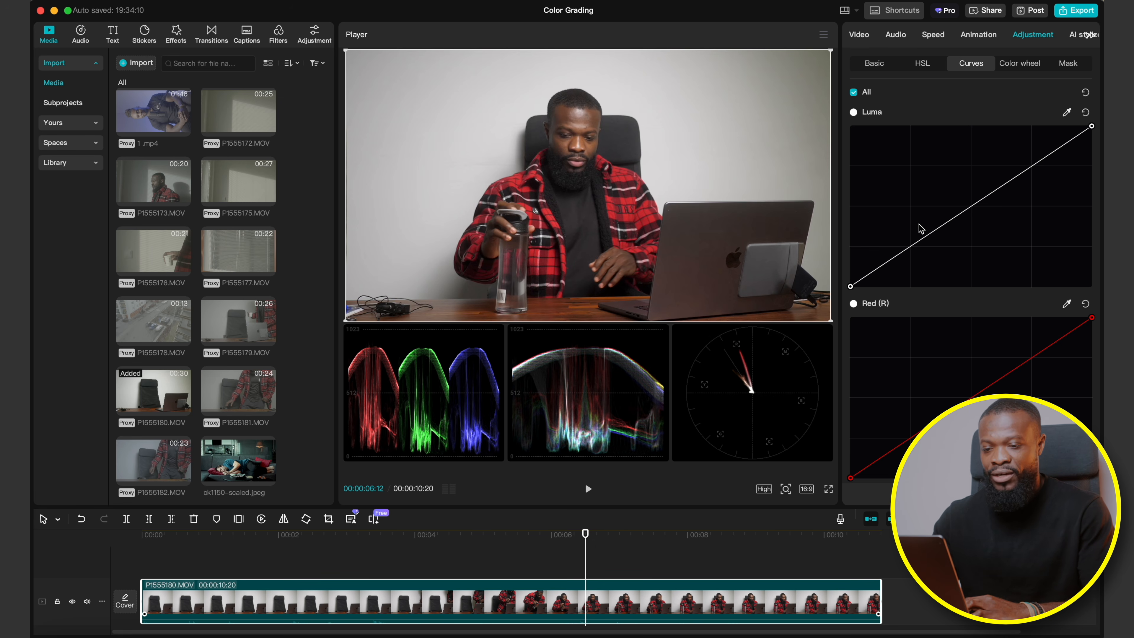
# Try a gentle S-curve on the Luma curve, adding a lowered shadow point and a raised highlight point
pyautogui.click(908, 249)
pyautogui.click(1016, 176)
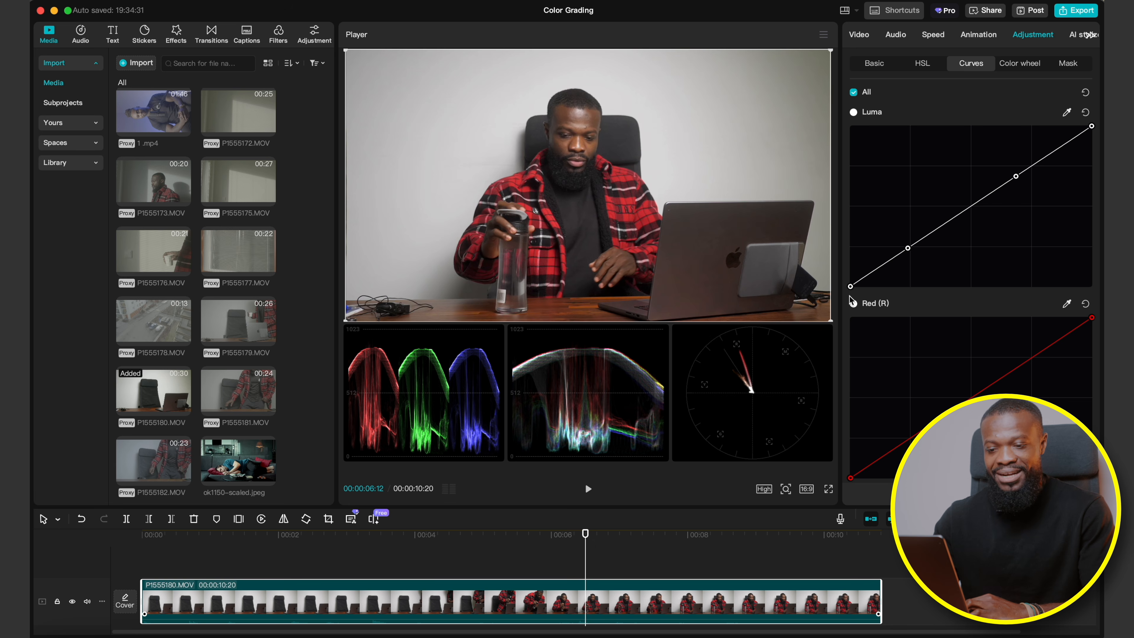
pyautogui.moveTo(907, 249); pyautogui.dragTo(903, 258)
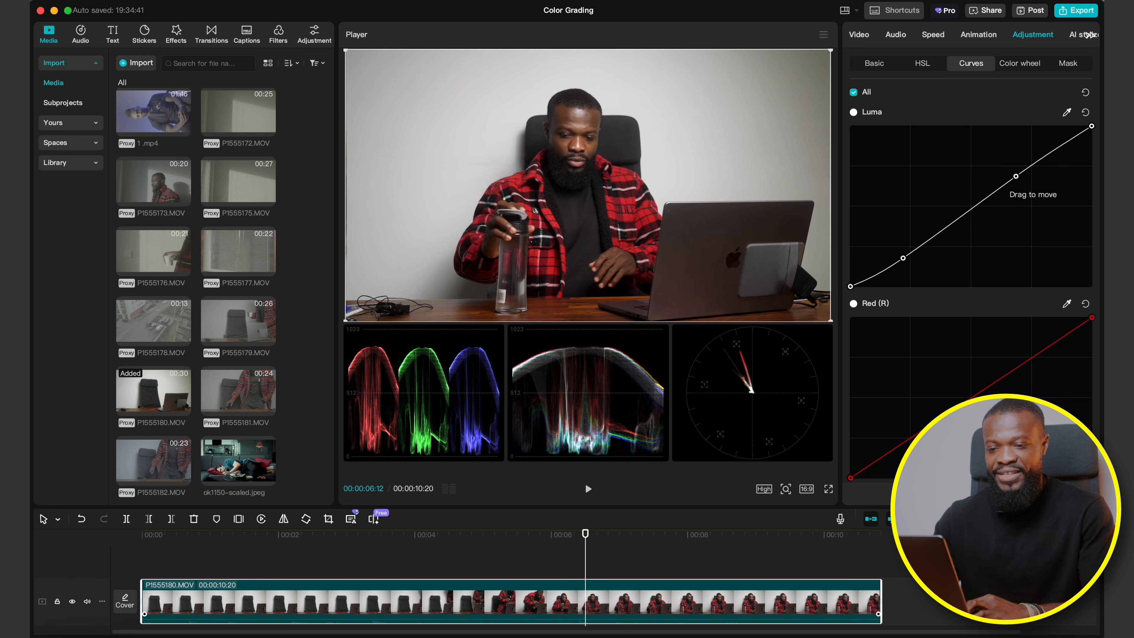
pyautogui.moveTo(1016, 176); pyautogui.dragTo(1015, 170)
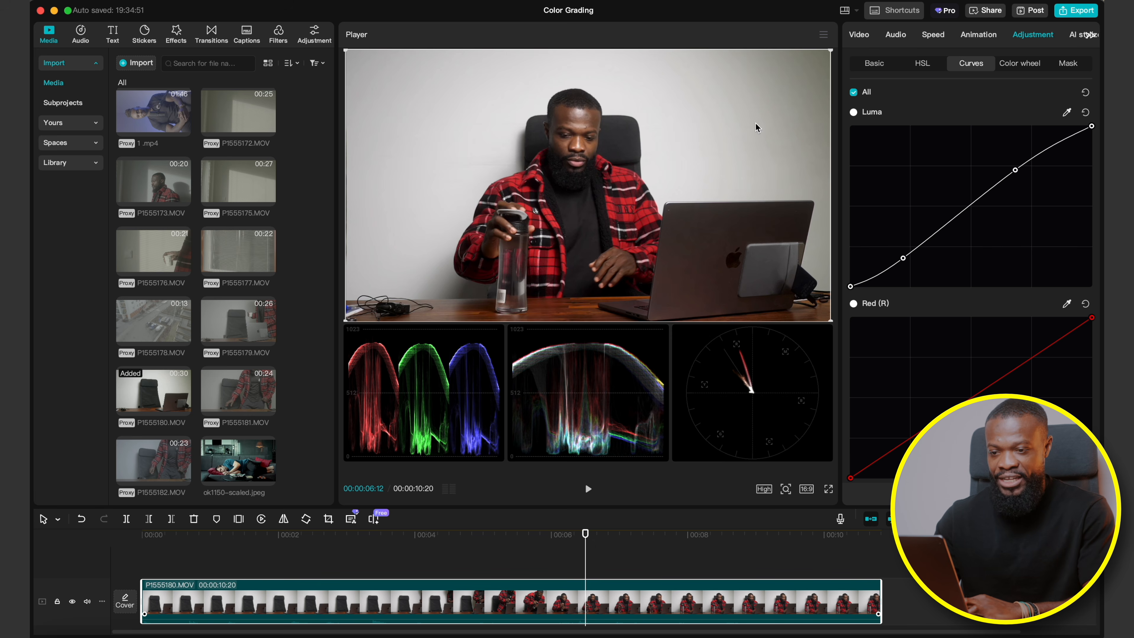
# Compare the image with the curves off and on, and reset all curves after nudging the Luma shadow point
pyautogui.click(853, 93)
pyautogui.click(853, 93)
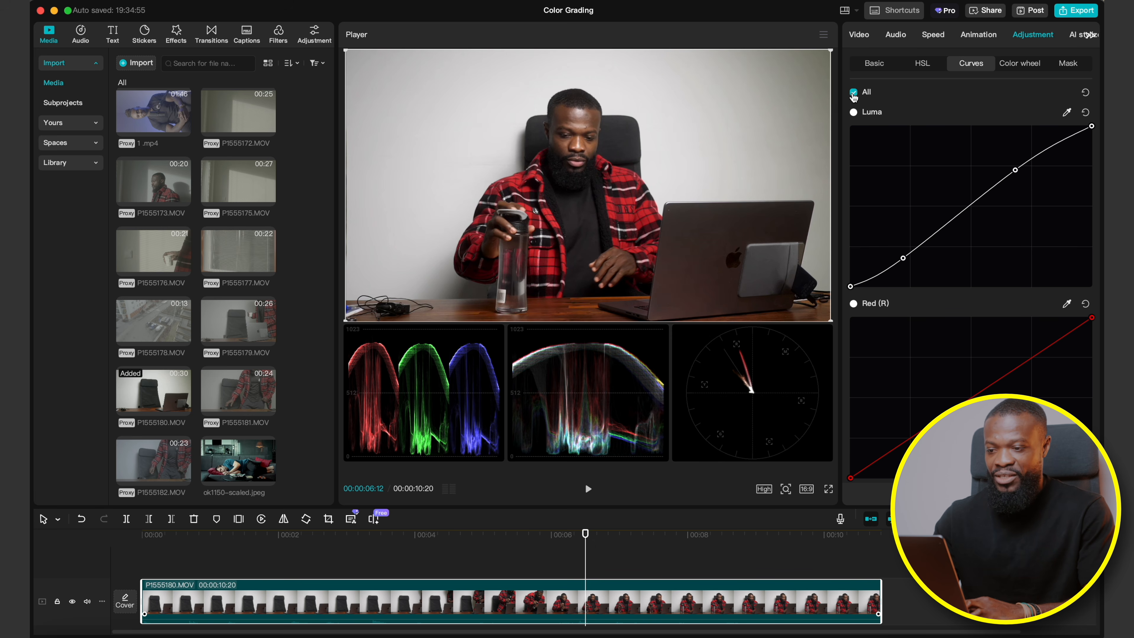
pyautogui.moveTo(904, 257); pyautogui.dragTo(901, 256)
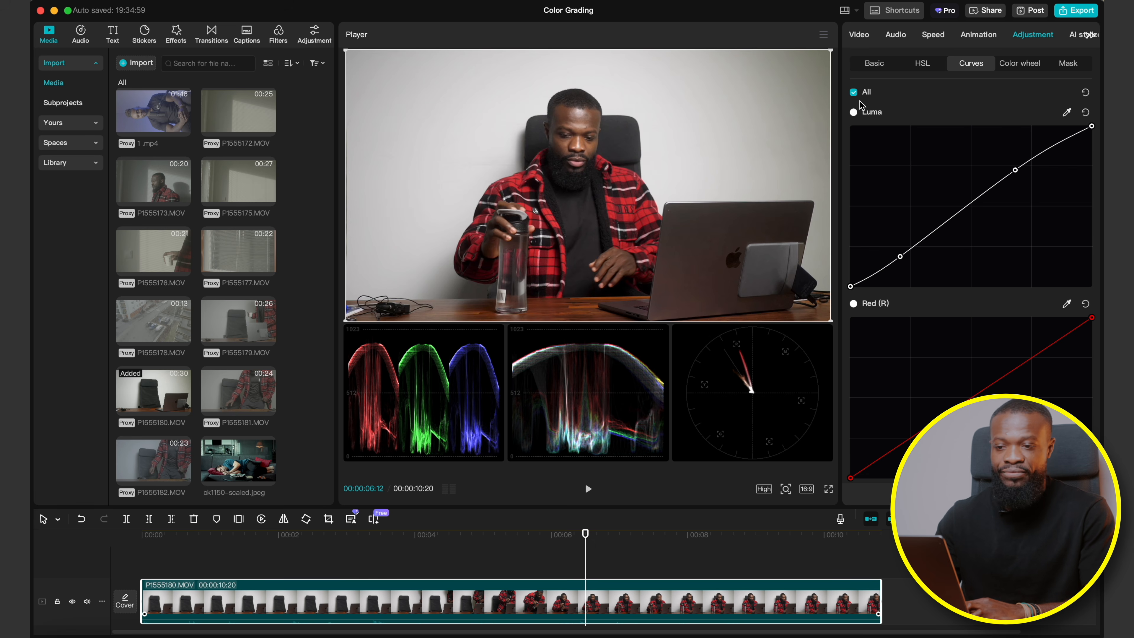
pyautogui.click(1086, 93)
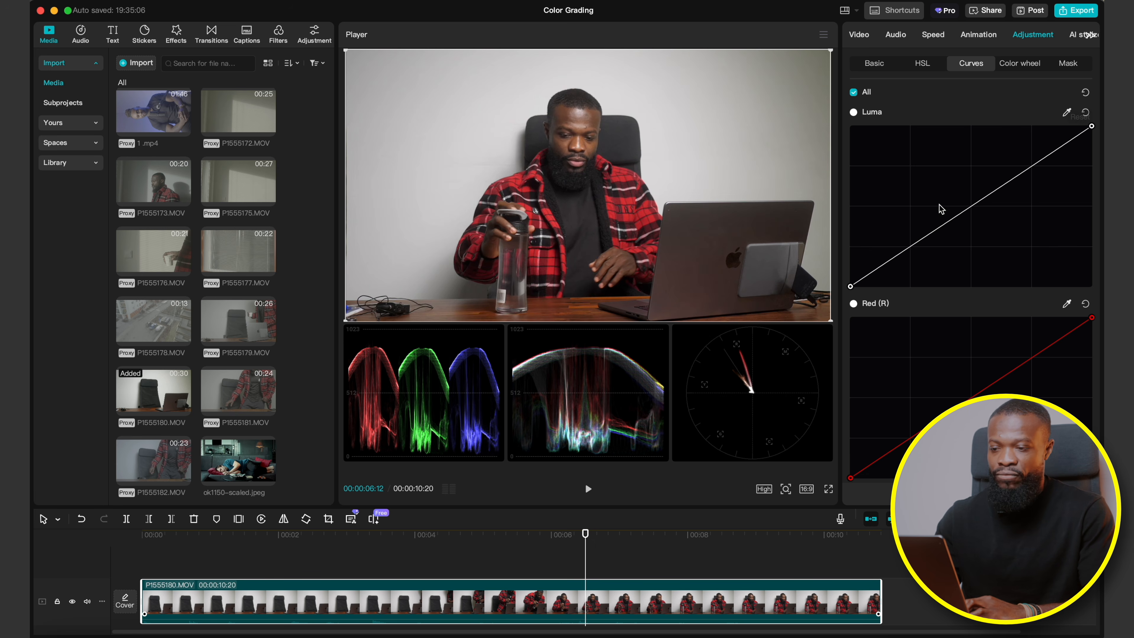
# Look through the color wheel's Primary and Log modes and its Primary wheels, comparing them with the Basic lightness sliders
pyautogui.click(1019, 62)
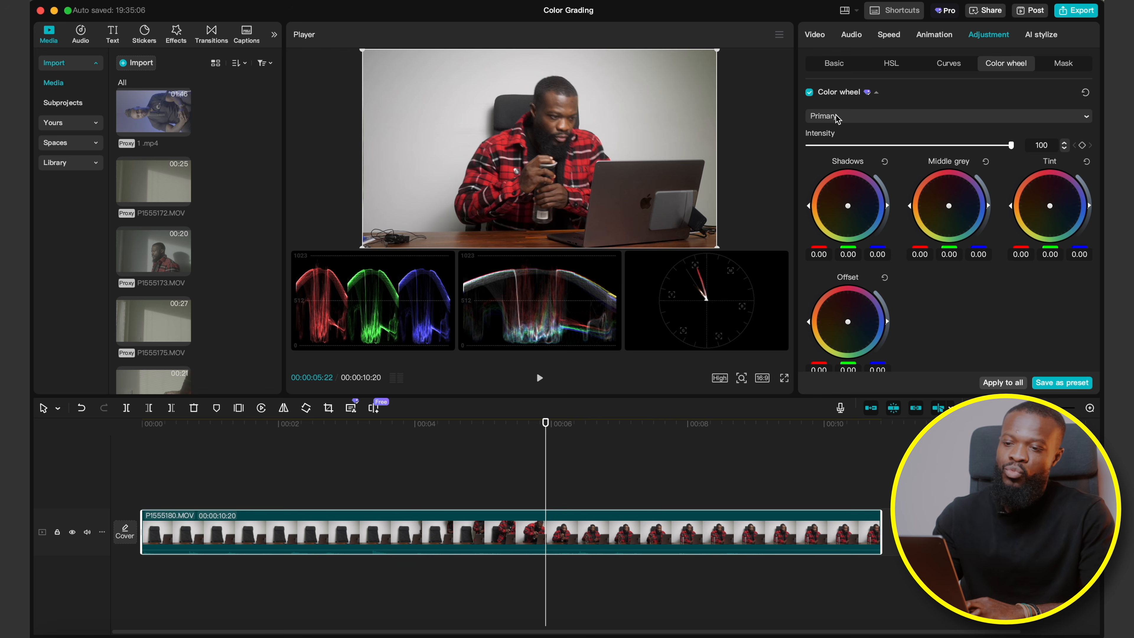
pyautogui.click(838, 117)
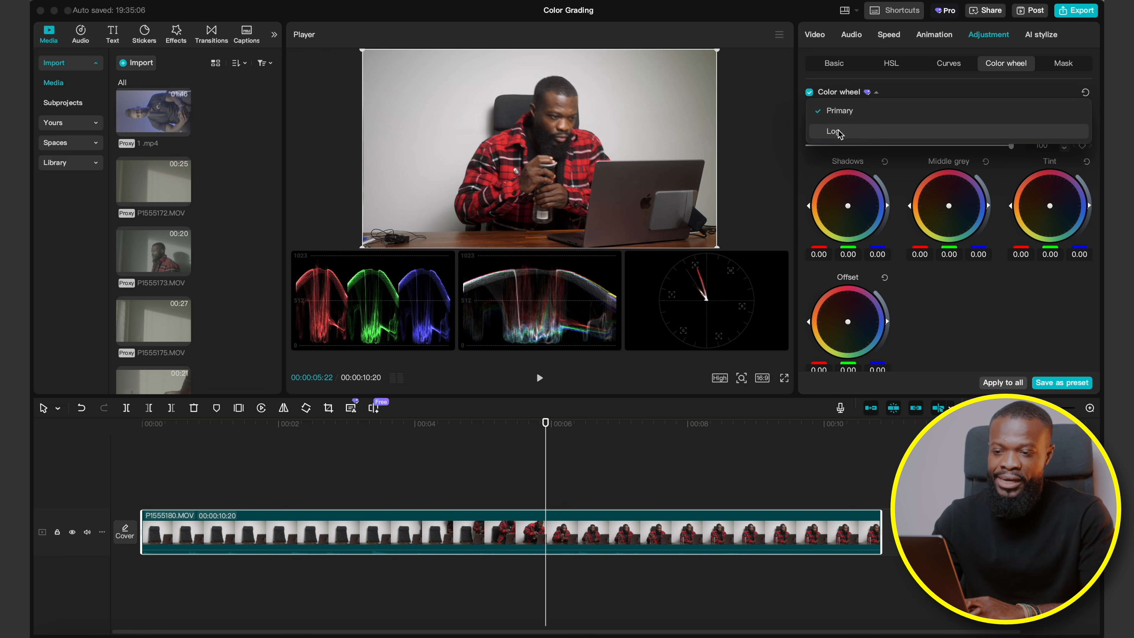
pyautogui.click(845, 111)
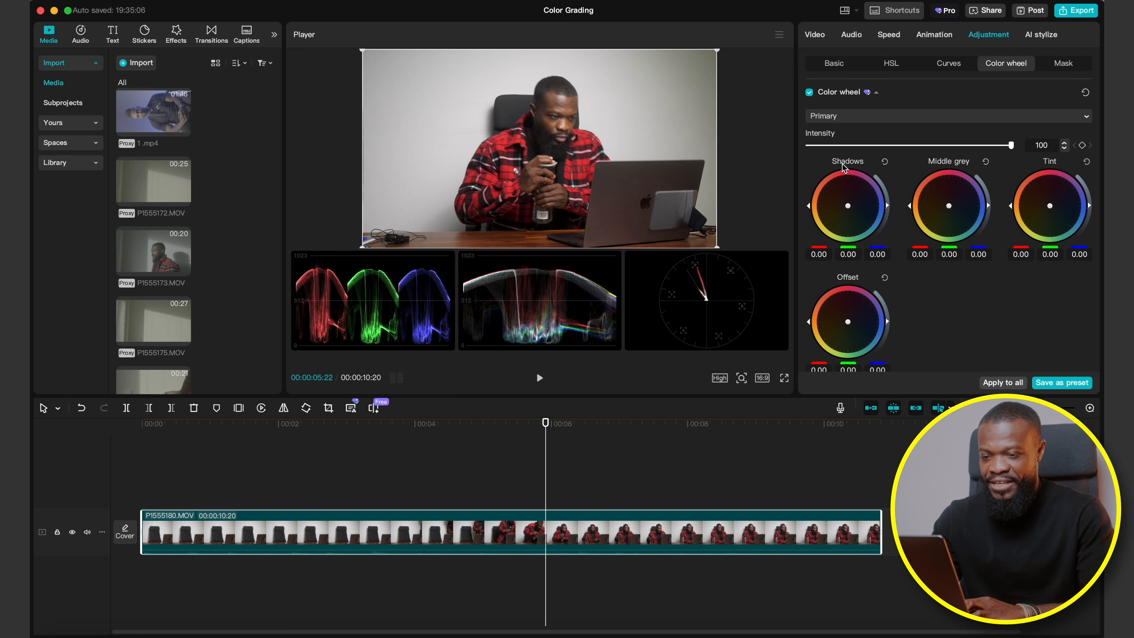
pyautogui.click(833, 64)
pyautogui.scroll(-10, 848, 284)
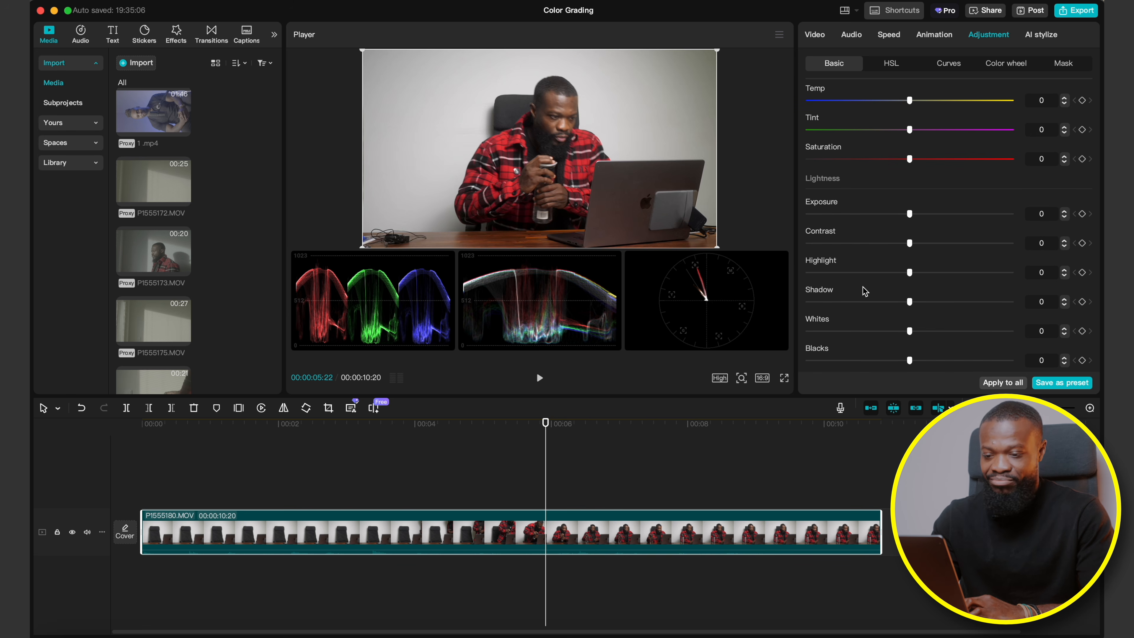
pyautogui.click(1002, 65)
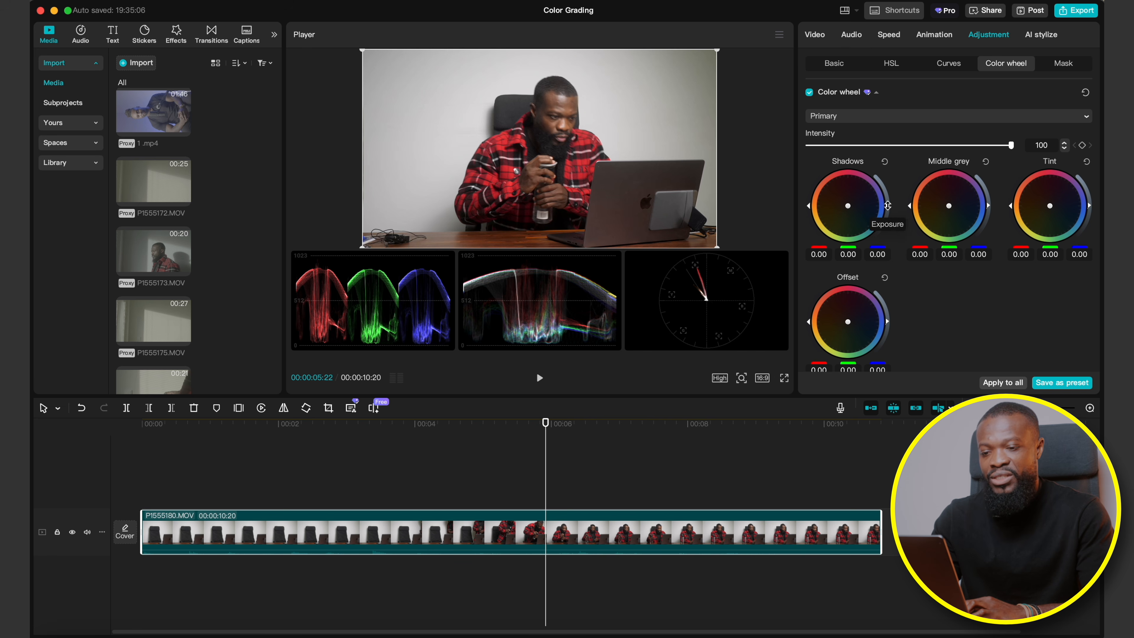
# Try changing the Shadows wheel's exposure and raising its saturation, returning both to neutral
pyautogui.moveTo(888, 207); pyautogui.dragTo(889, 205)
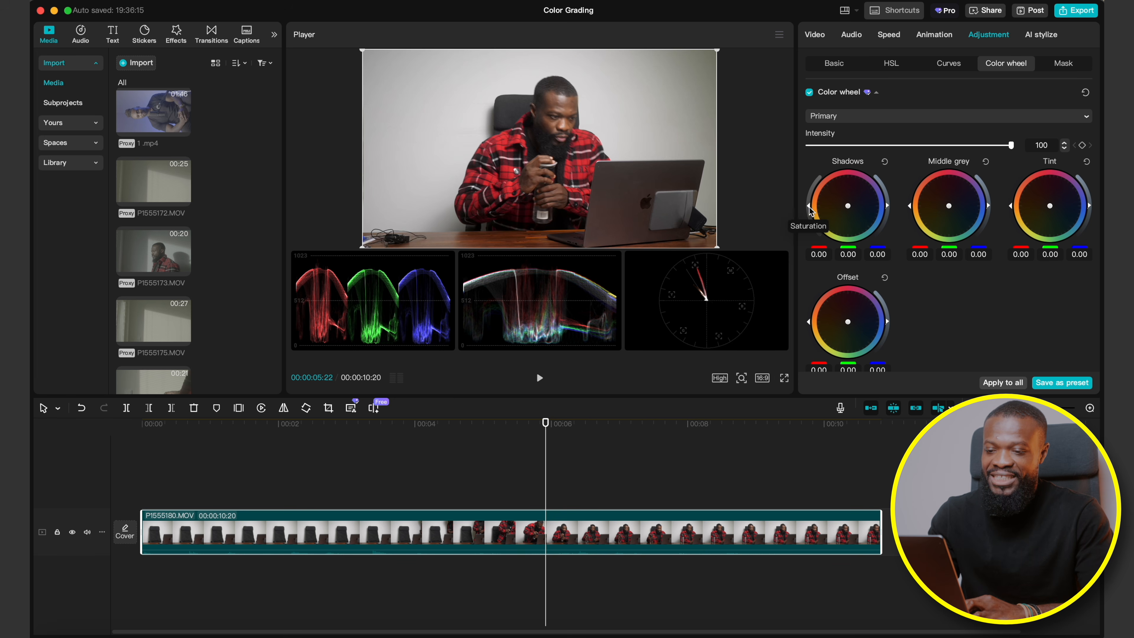
pyautogui.moveTo(809, 206); pyautogui.dragTo(830, 156)
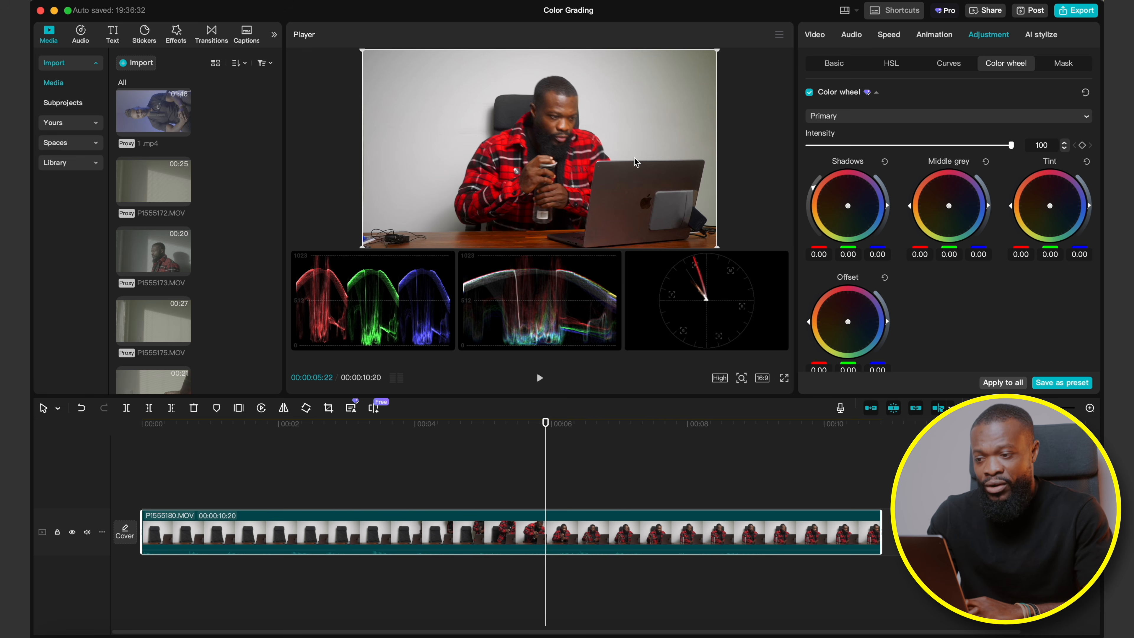
pyautogui.moveTo(812, 189); pyautogui.dragTo(805, 205)
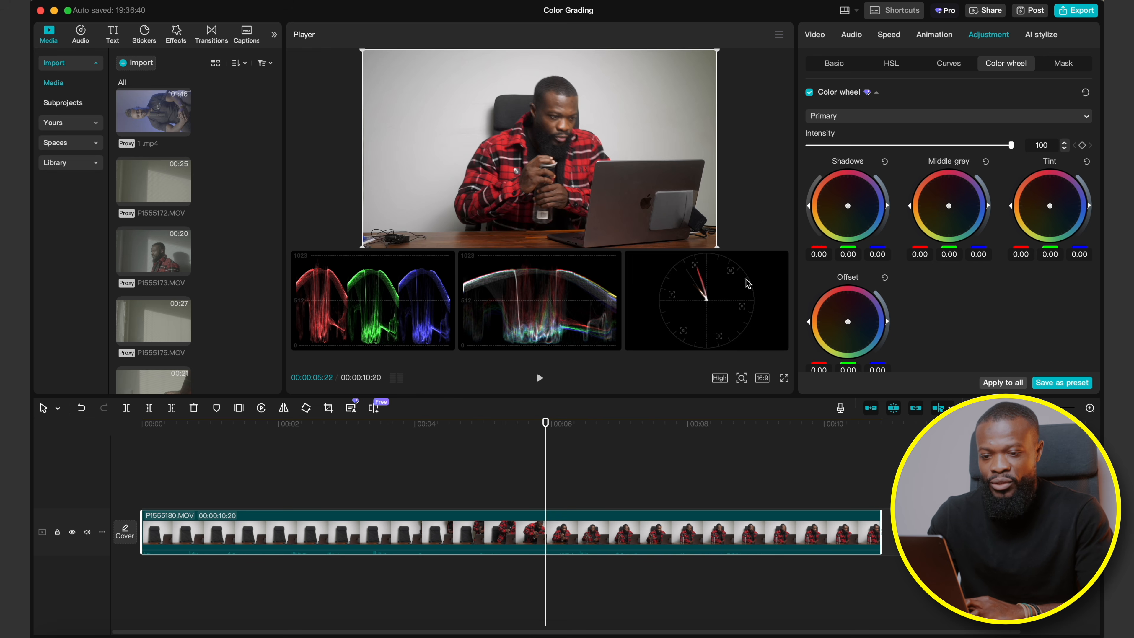
# Try raising the Middle grey wheel's exposure to 0.10 and the Tint wheel's exposure to 0.21 plus its saturation, resetting each
pyautogui.moveTo(989, 205); pyautogui.dragTo(989, 196)
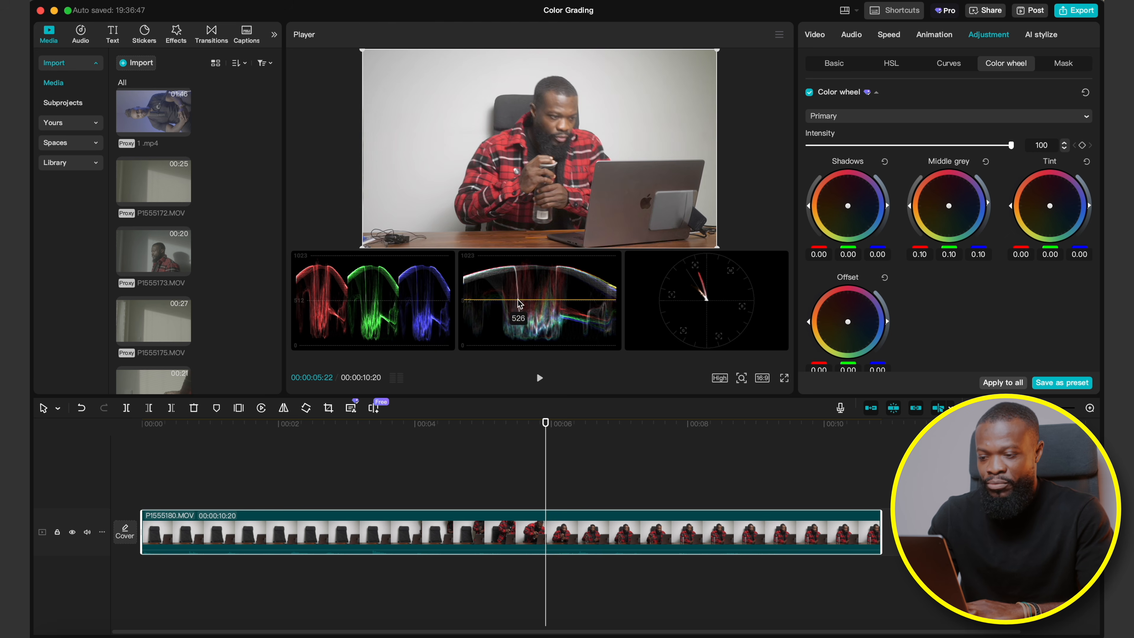
pyautogui.doubleClick(988, 203)
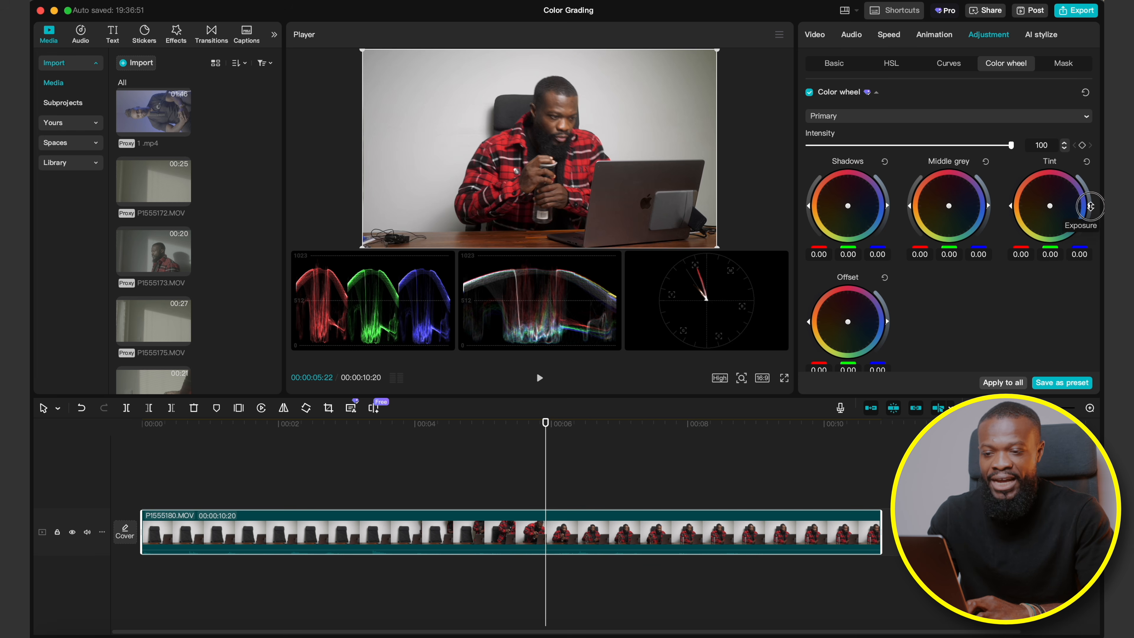
pyautogui.moveTo(1091, 206); pyautogui.dragTo(1090, 199)
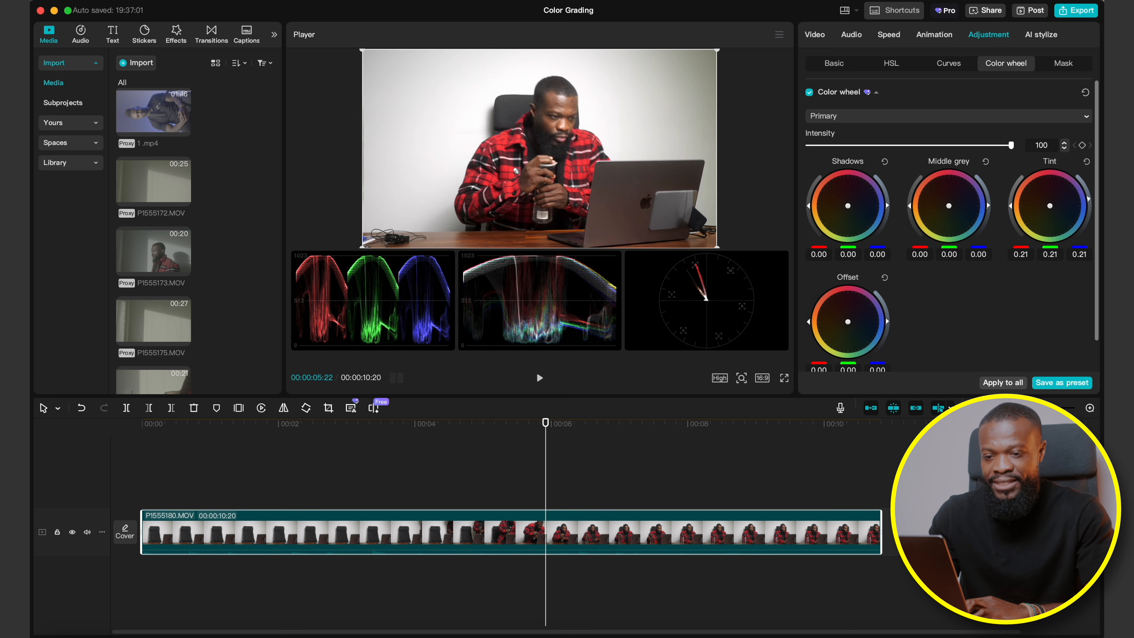
pyautogui.doubleClick(1090, 199)
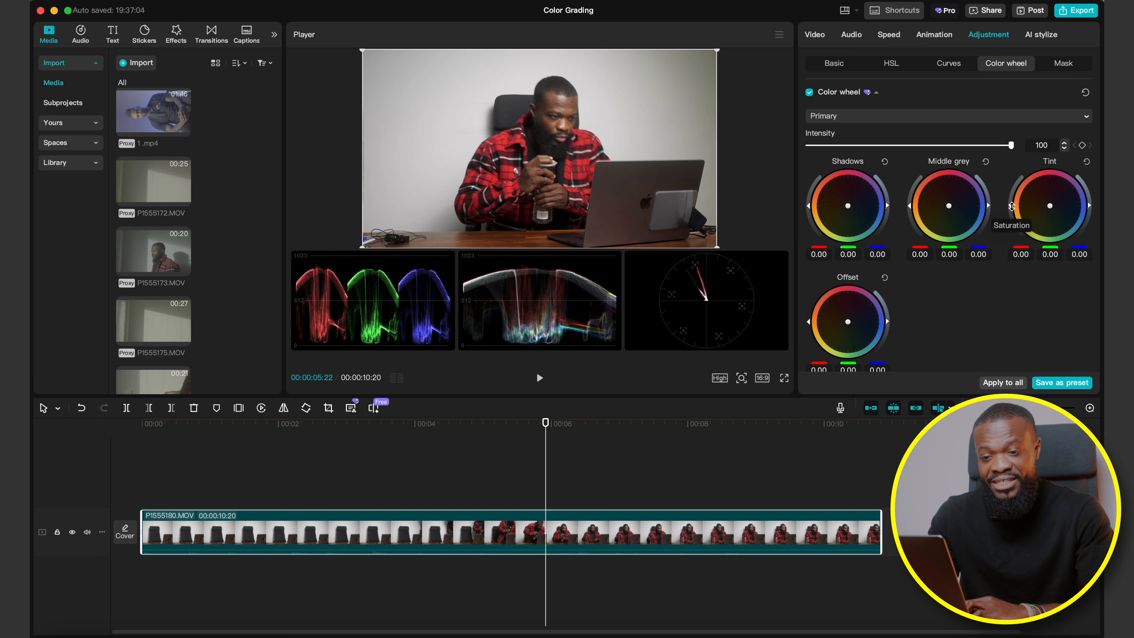
pyautogui.moveTo(1012, 206)
pyautogui.mouseDown()
pyautogui.moveTo(1021, 179)
pyautogui.moveTo(1012, 202)
pyautogui.mouseUp()
pyautogui.doubleClick(1009, 202)
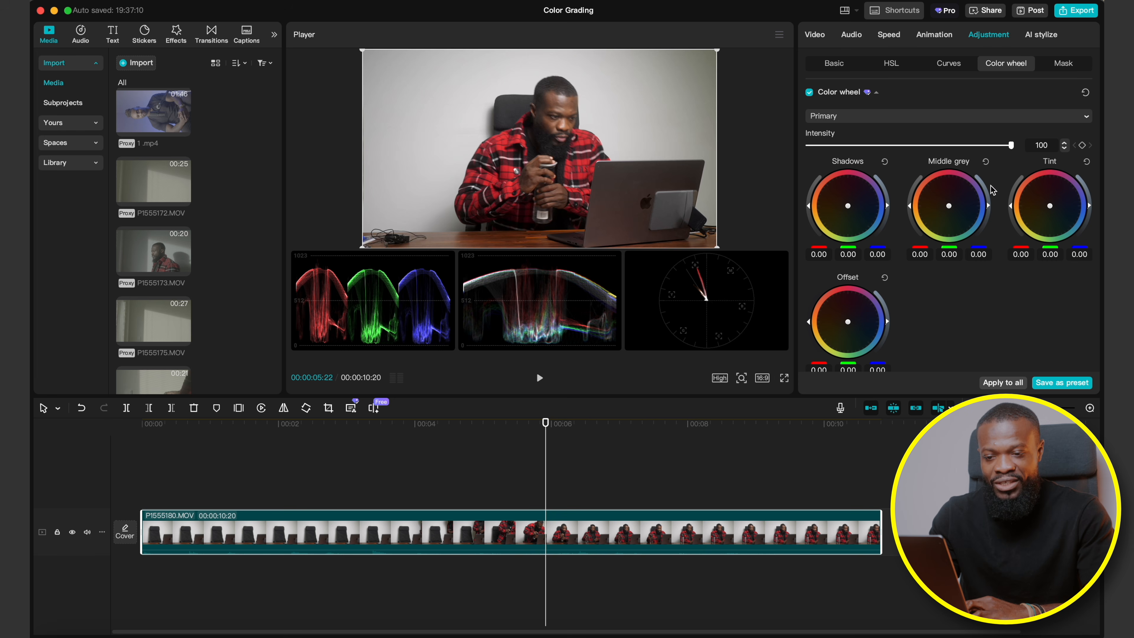
pyautogui.moveTo(993, 207); pyautogui.dragTo(989, 196)
pyautogui.doubleClick(990, 196)
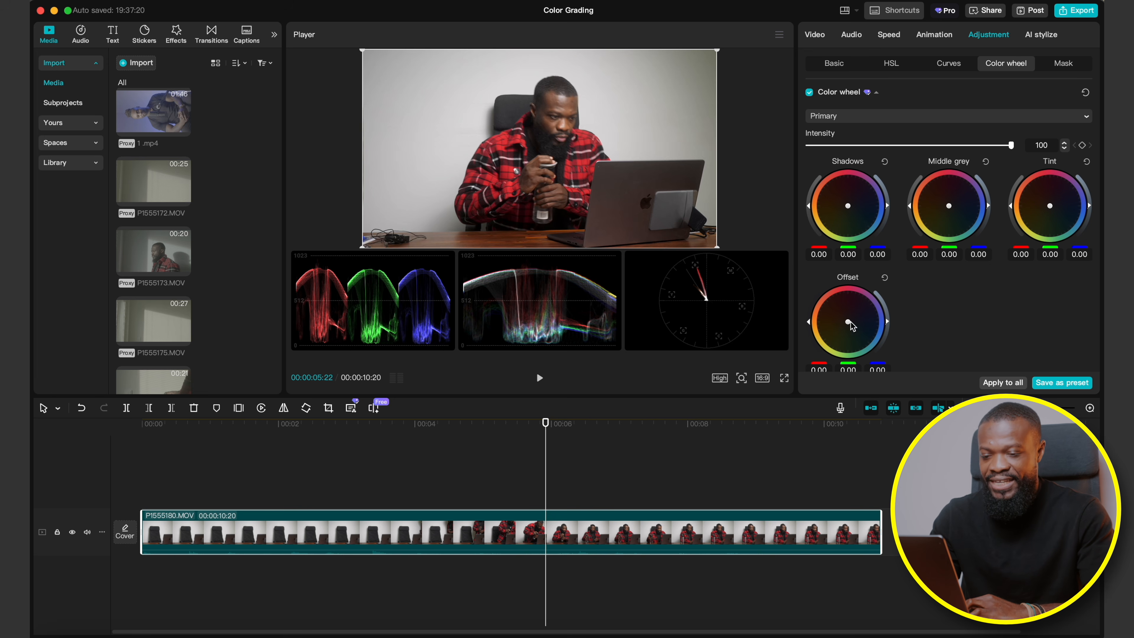
# Try raising the Offset wheel's exposure to 0.29 and its saturation, resetting each to neutral
pyautogui.scroll(-2, 916, 325)
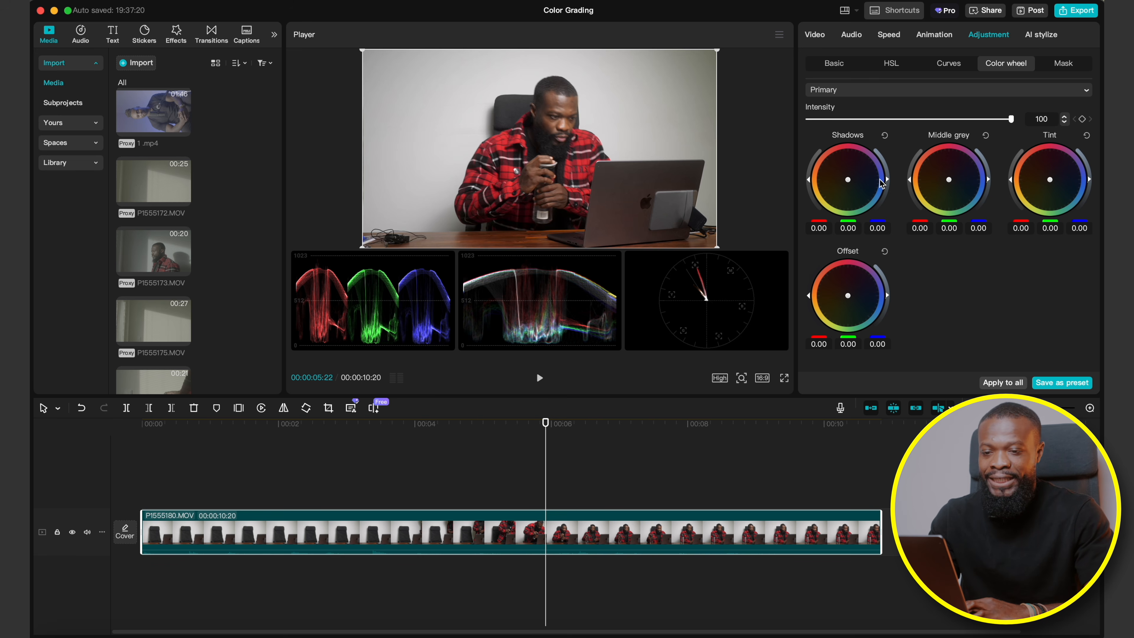
pyautogui.moveTo(887, 296); pyautogui.dragTo(889, 274)
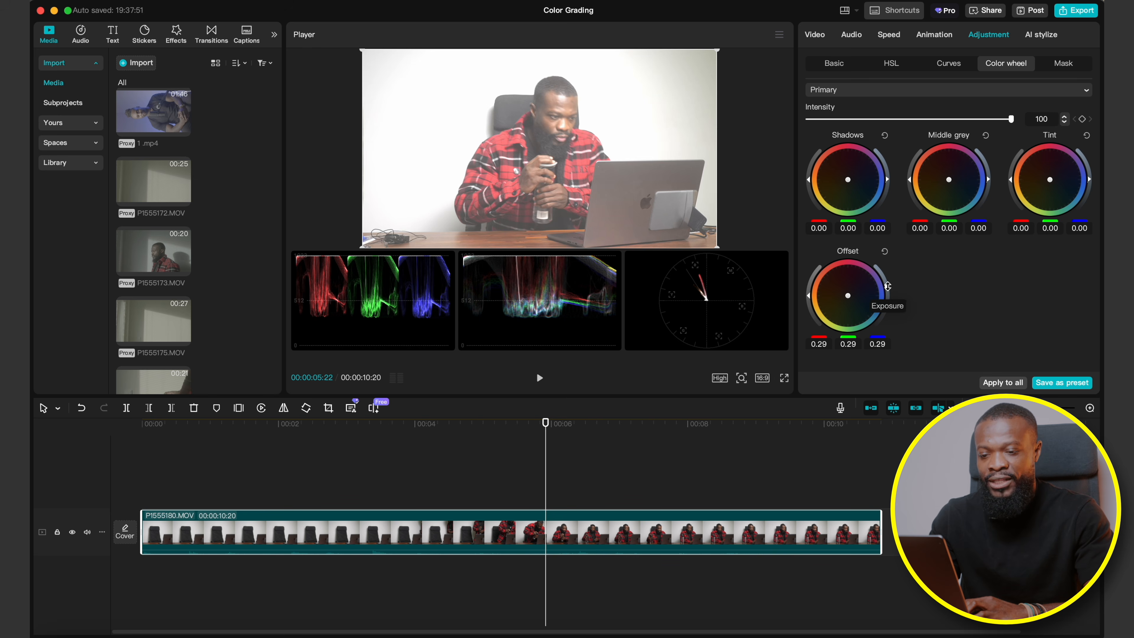
pyautogui.click(885, 252)
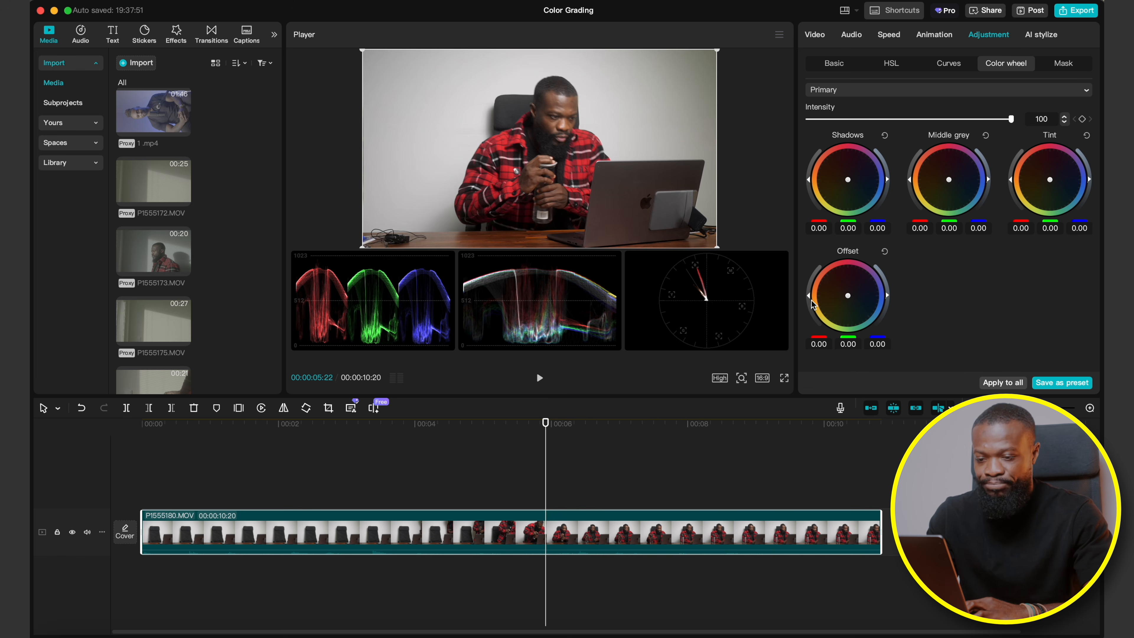
pyautogui.moveTo(812, 305); pyautogui.dragTo(821, 256)
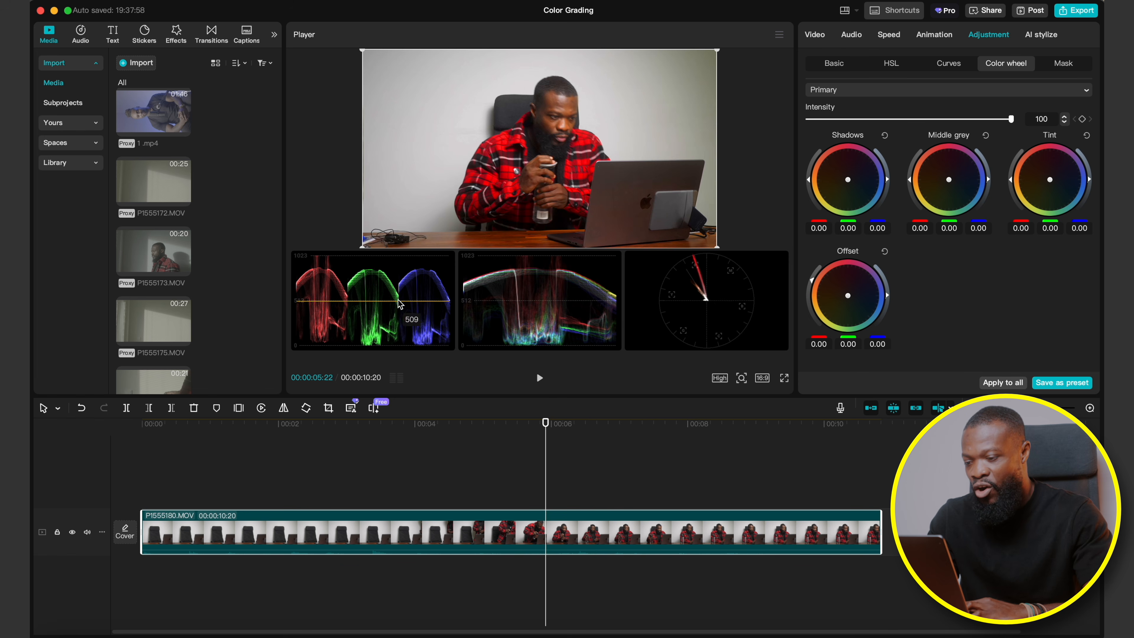
pyautogui.doubleClick(810, 280)
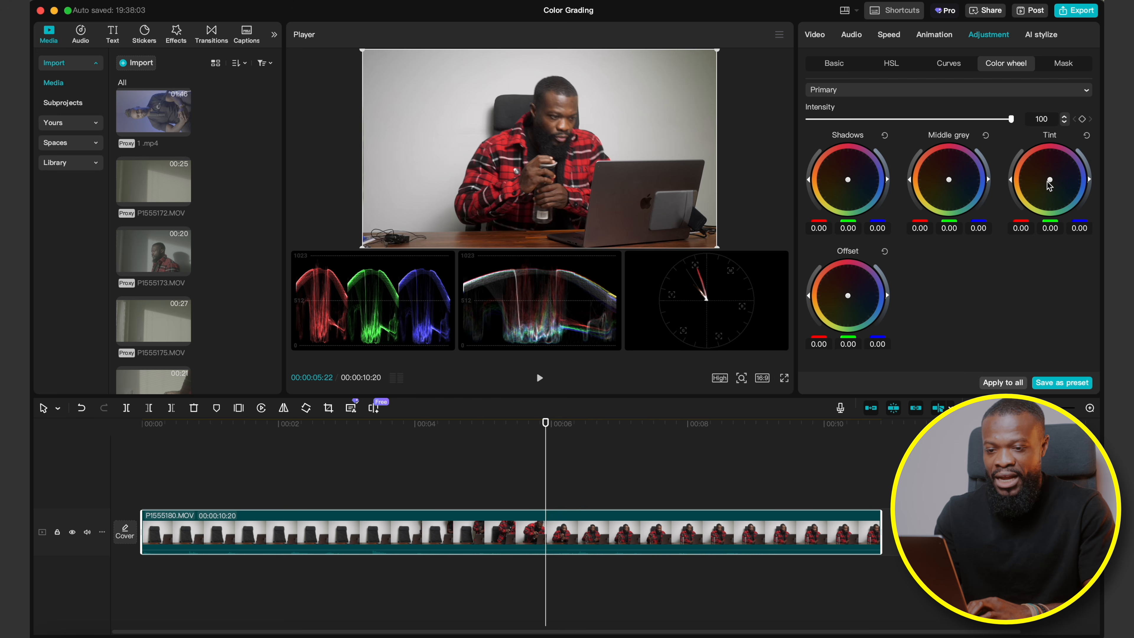
# Try shifting the Tint wheel's color toward orange (0.14, -0.02, -0.17) and toward blue (-0.14, 0.02, 0.19), resetting it each time
pyautogui.moveTo(1049, 179); pyautogui.dragTo(1004, 138)
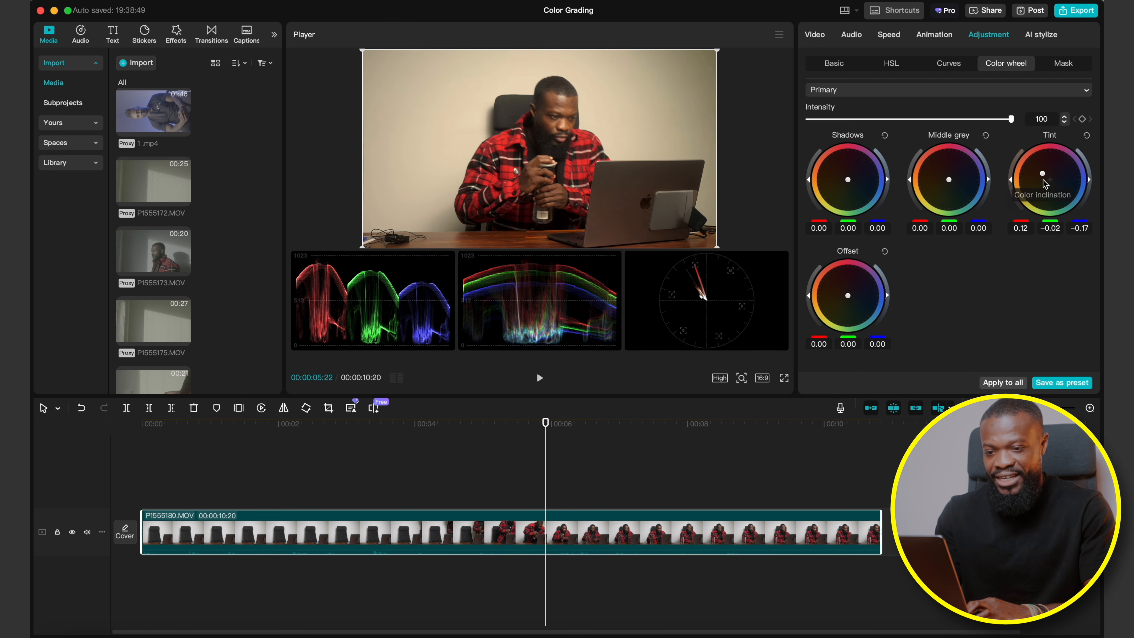
pyautogui.moveTo(1044, 173); pyautogui.dragTo(1042, 168)
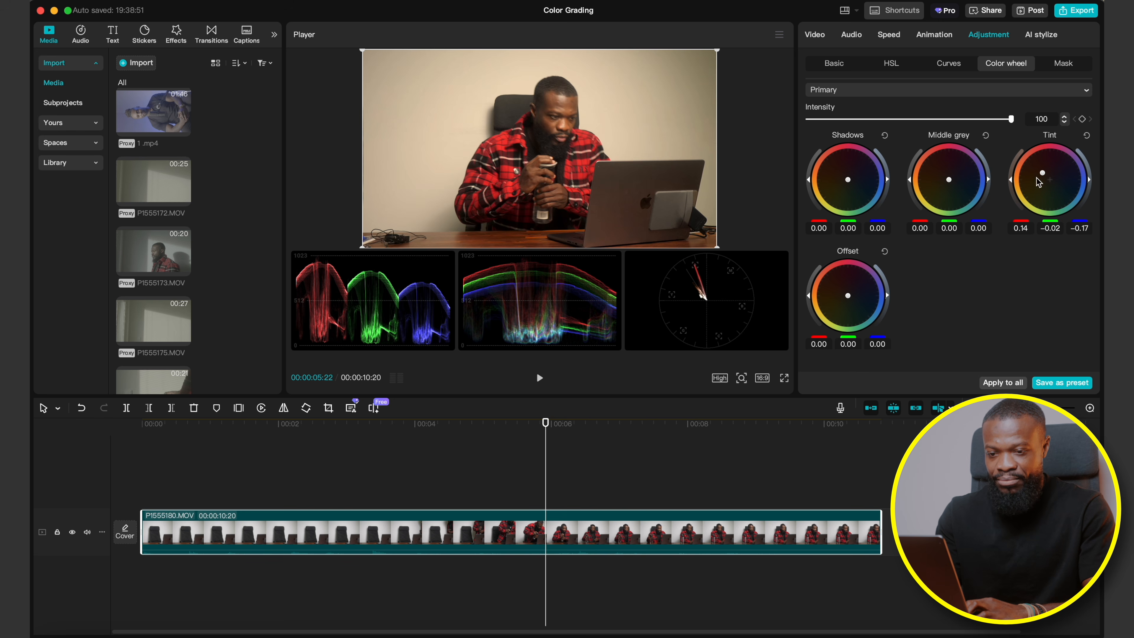
pyautogui.moveTo(1043, 173); pyautogui.dragTo(1049, 180)
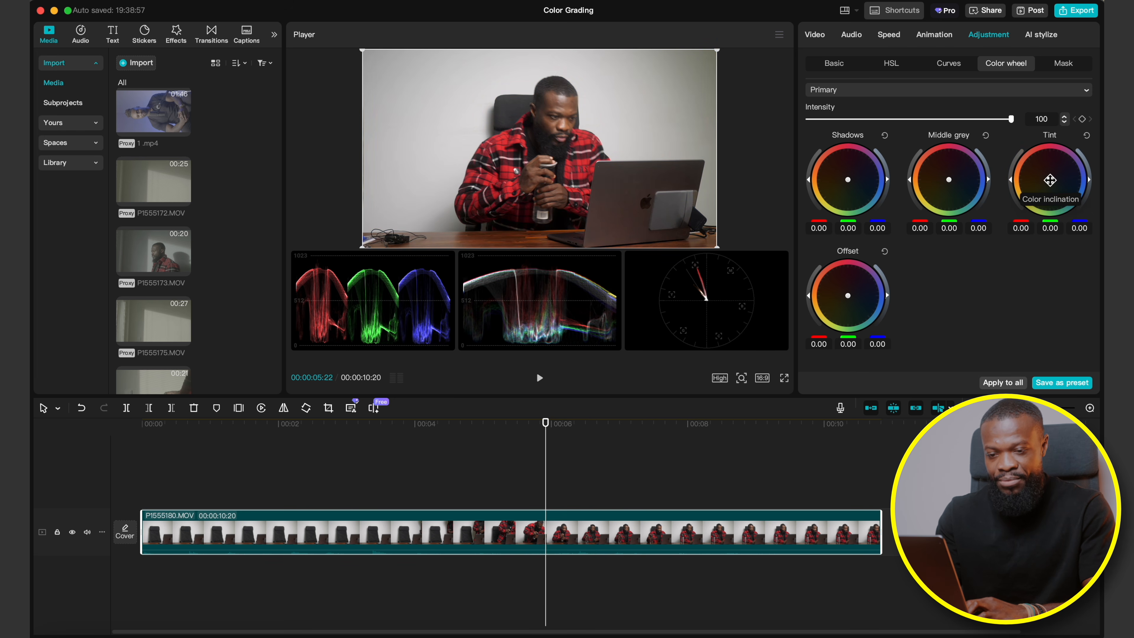
pyautogui.moveTo(1078, 194); pyautogui.dragTo(1100, 228)
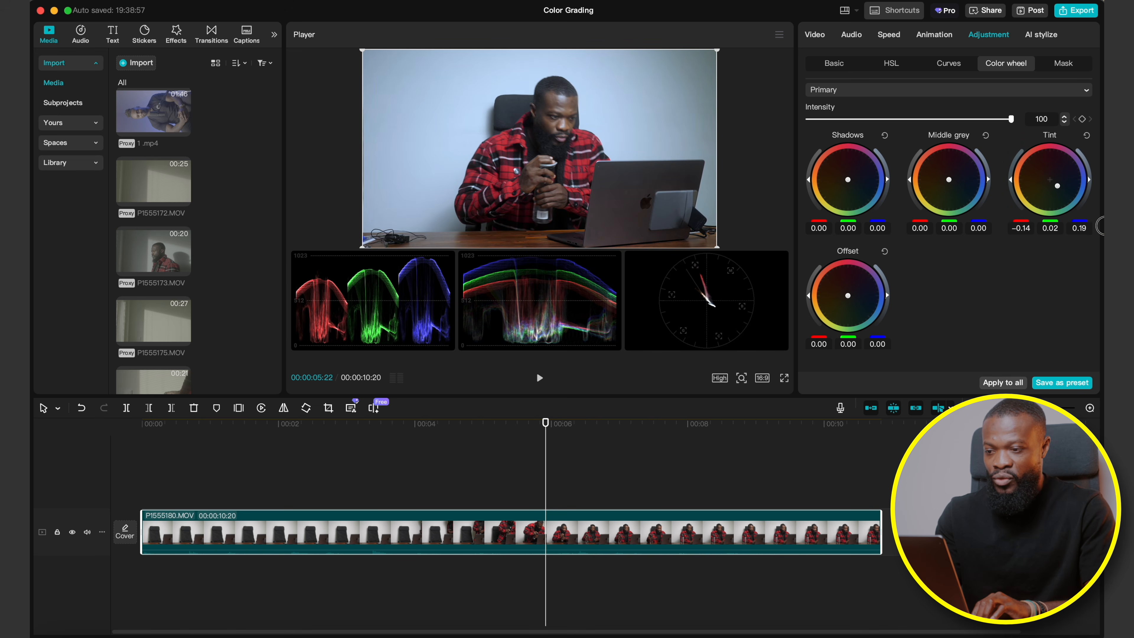
pyautogui.doubleClick(1058, 186)
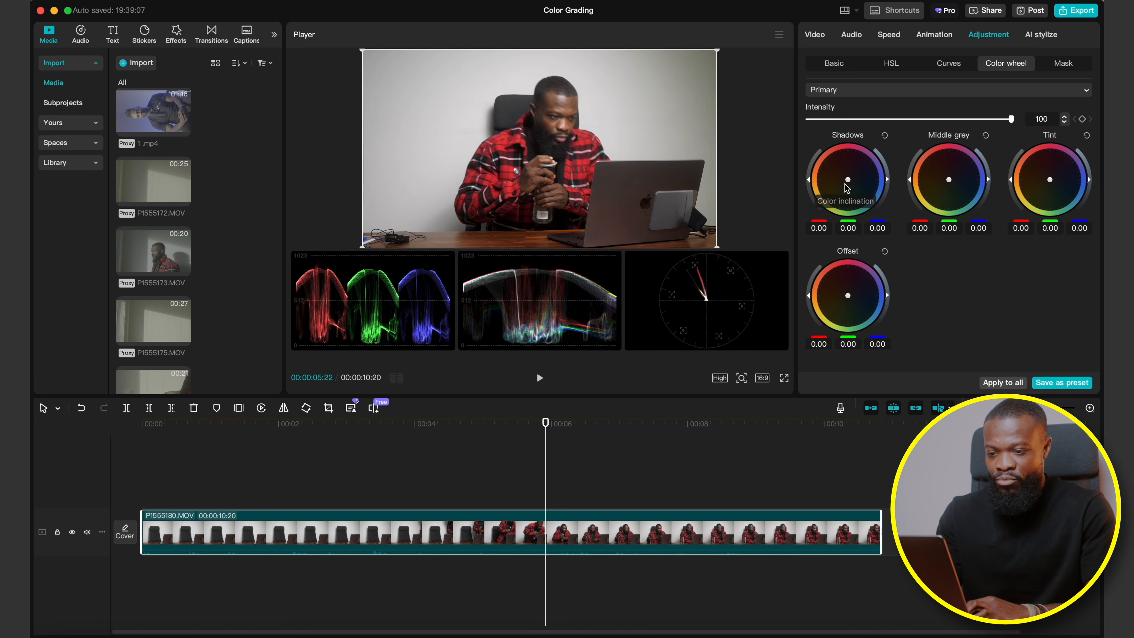
# Try shifting the Shadows wheel's color toward orange (0.09, -0.02, -0.12) and toward blue, resetting it each time
pyautogui.moveTo(848, 180); pyautogui.dragTo(818, 148)
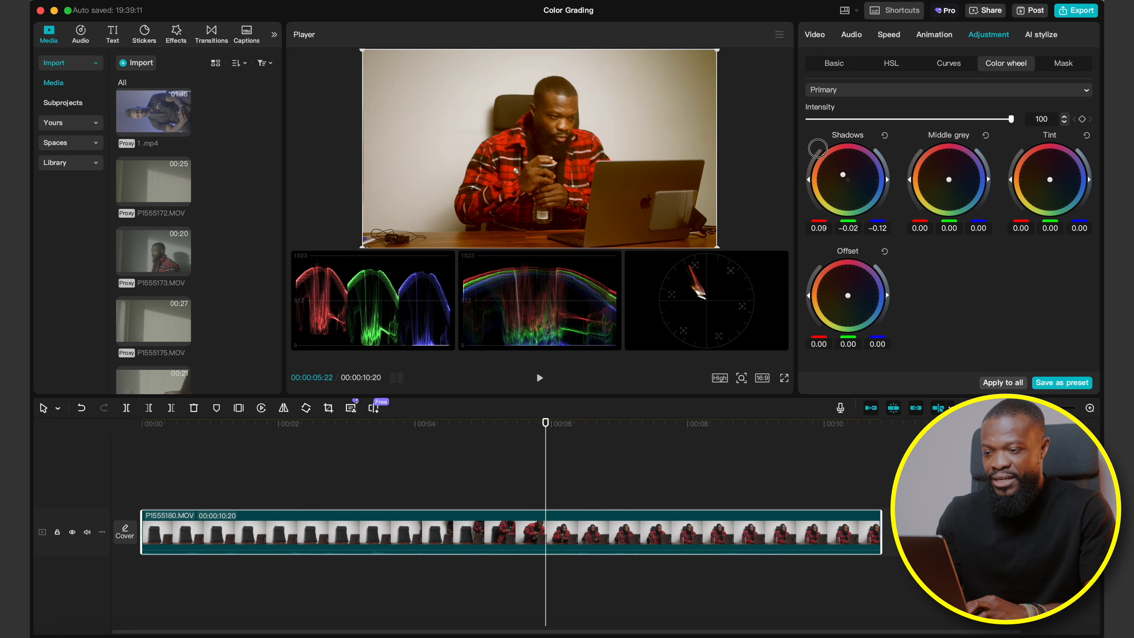
pyautogui.doubleClick(843, 176)
pyautogui.moveTo(850, 183); pyautogui.dragTo(890, 208)
pyautogui.doubleClick(855, 186)
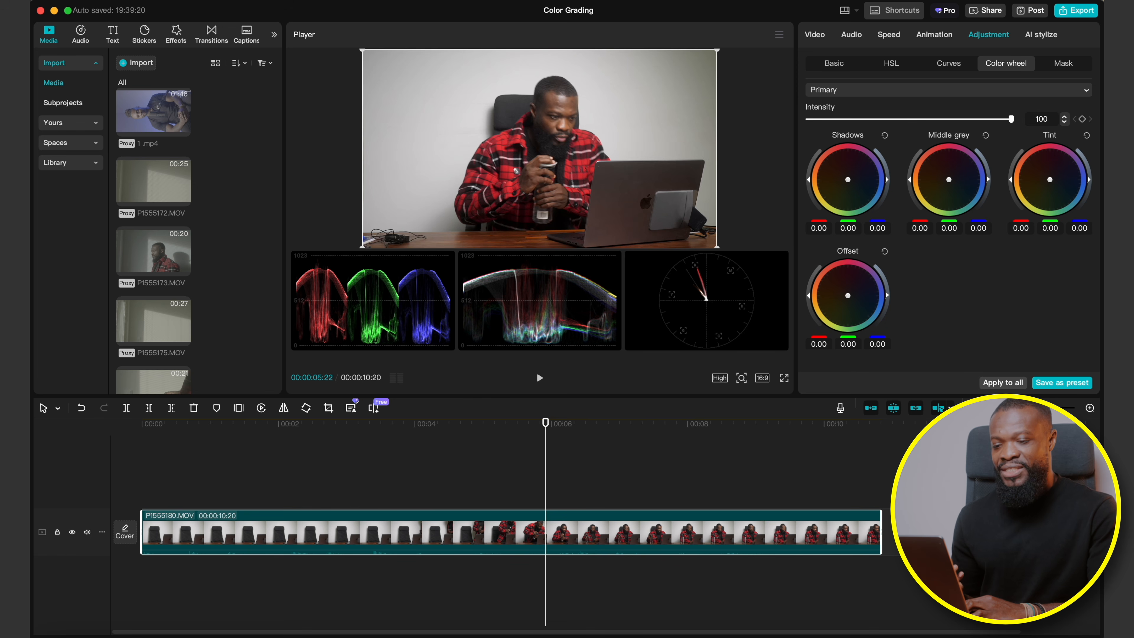
# Try shifting the Offset wheel's color toward red (0.06, -0.02, -0.03) and reset it to neutral
pyautogui.moveTo(848, 295); pyautogui.dragTo(840, 275)
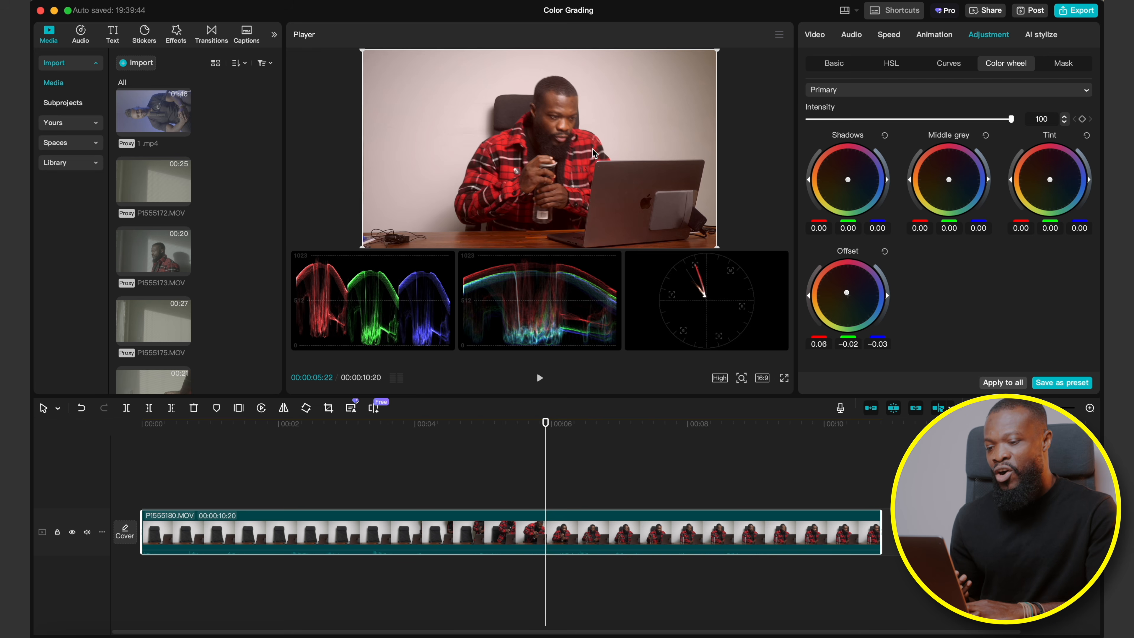
pyautogui.doubleClick(847, 296)
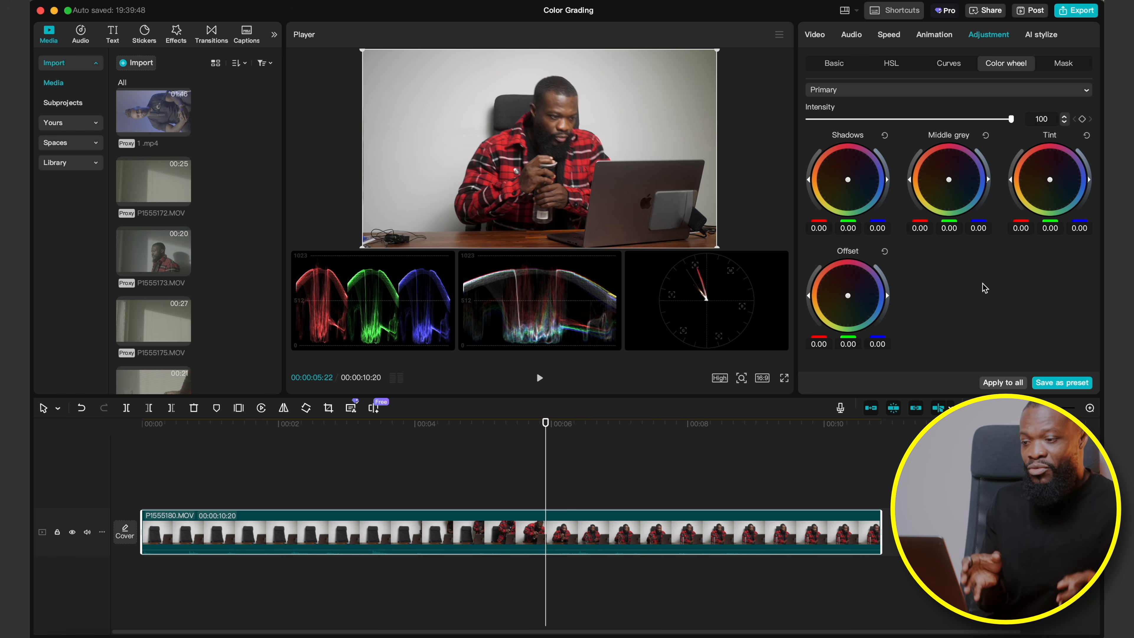
# Switch the color wheels to Log mode and try shifting the Shadow wheel's color toward red (0.13, -0.03, -0.06), resetting it
pyautogui.click(863, 91)
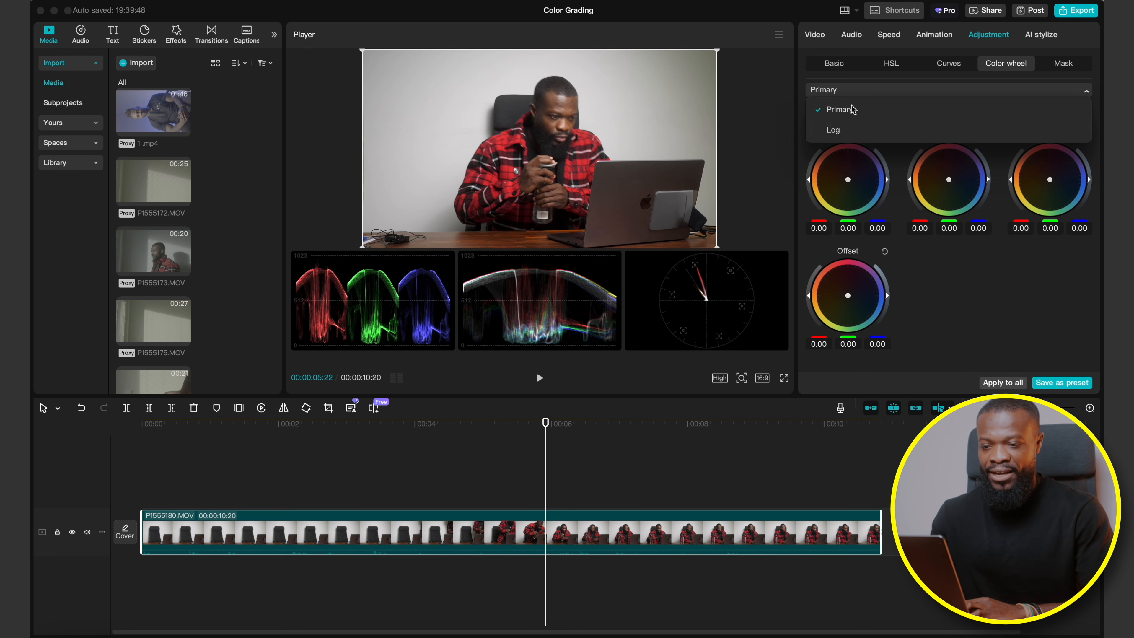
pyautogui.click(842, 131)
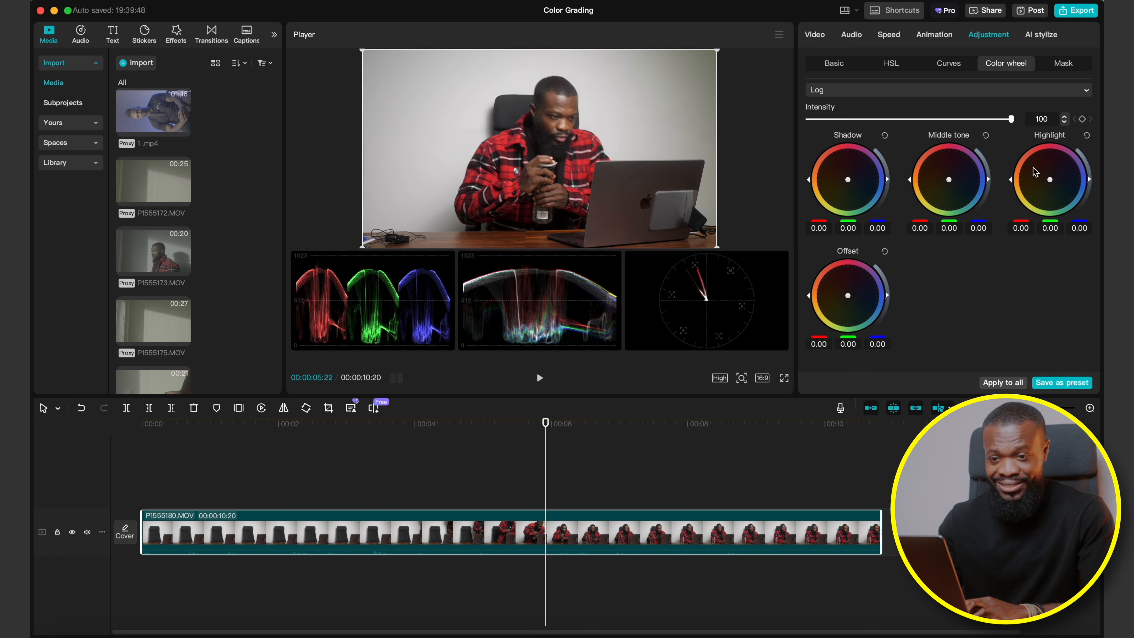
pyautogui.click(845, 91)
pyautogui.click(847, 108)
pyautogui.click(839, 91)
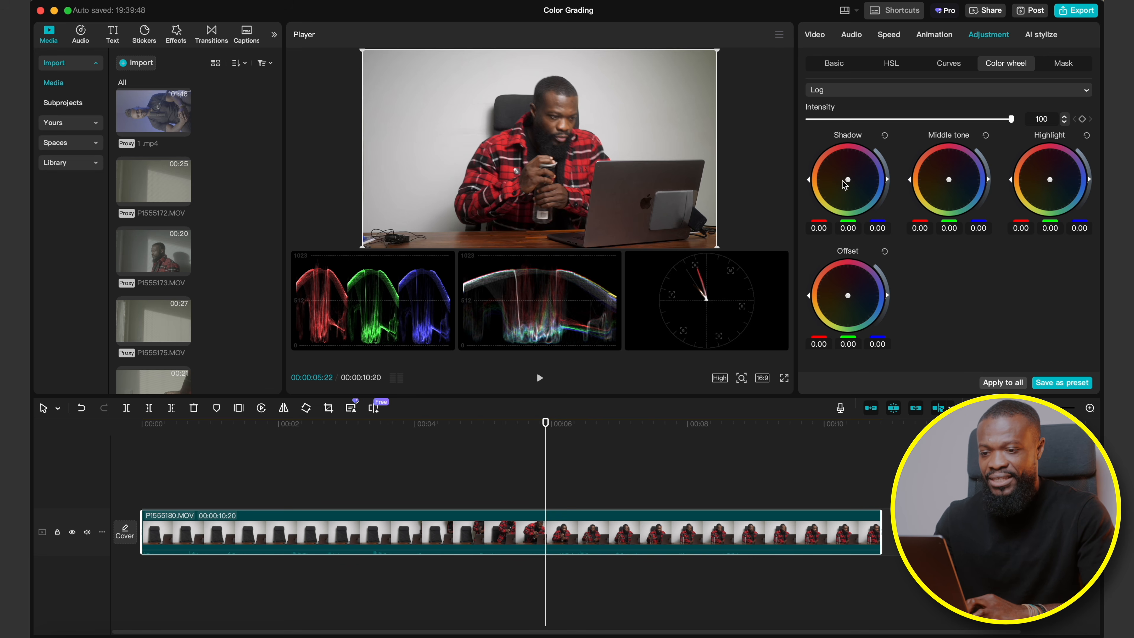
pyautogui.moveTo(849, 180); pyautogui.dragTo(831, 137)
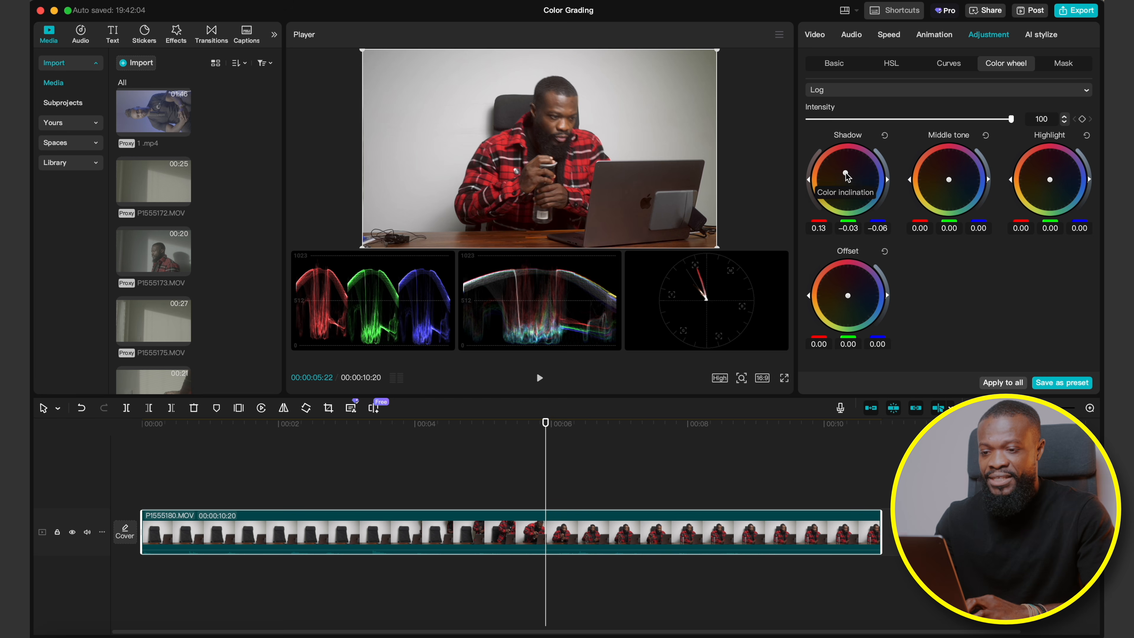
pyautogui.doubleClick(847, 175)
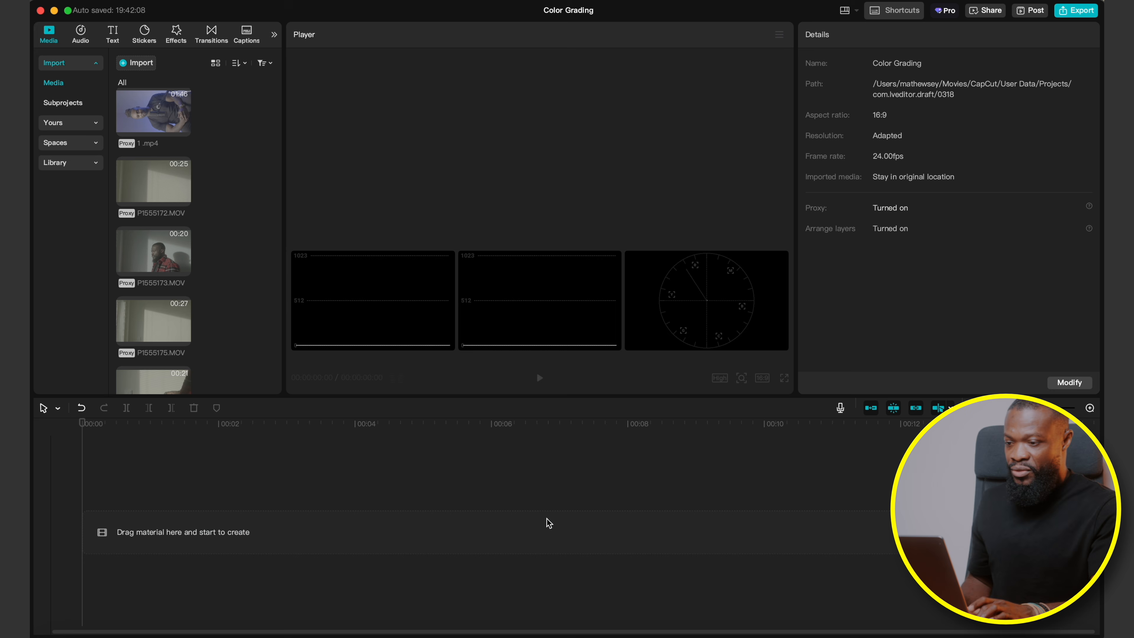
# Replace the timeline clip with the white clip from Favorites and stack the black favorite clip on a track above it
pyautogui.press('Delete')
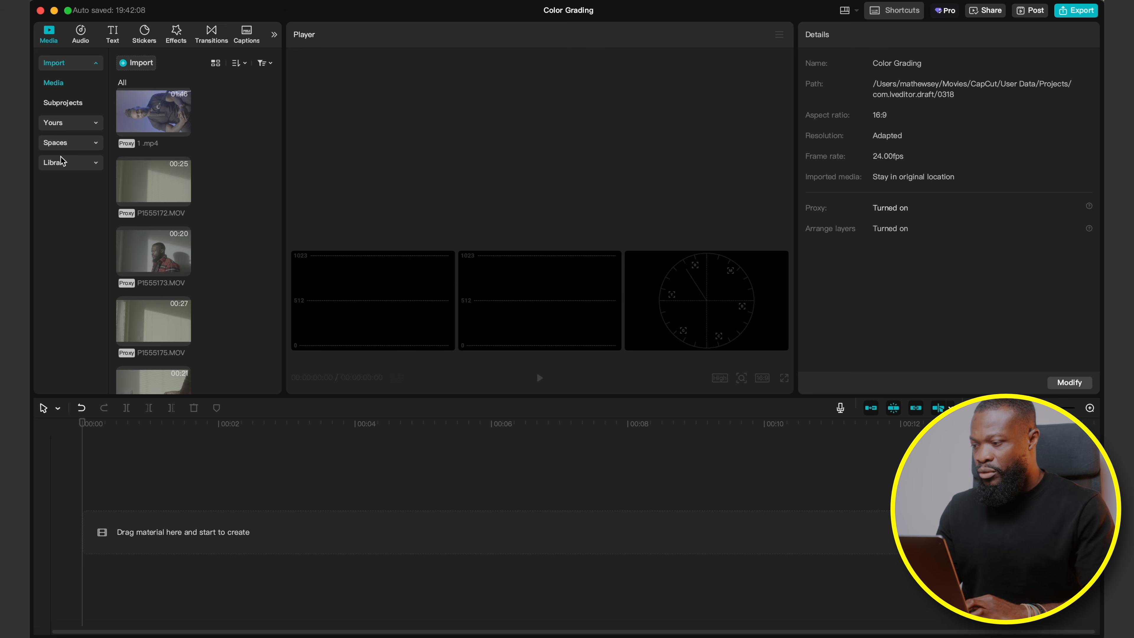
pyautogui.click(61, 162)
pyautogui.click(63, 83)
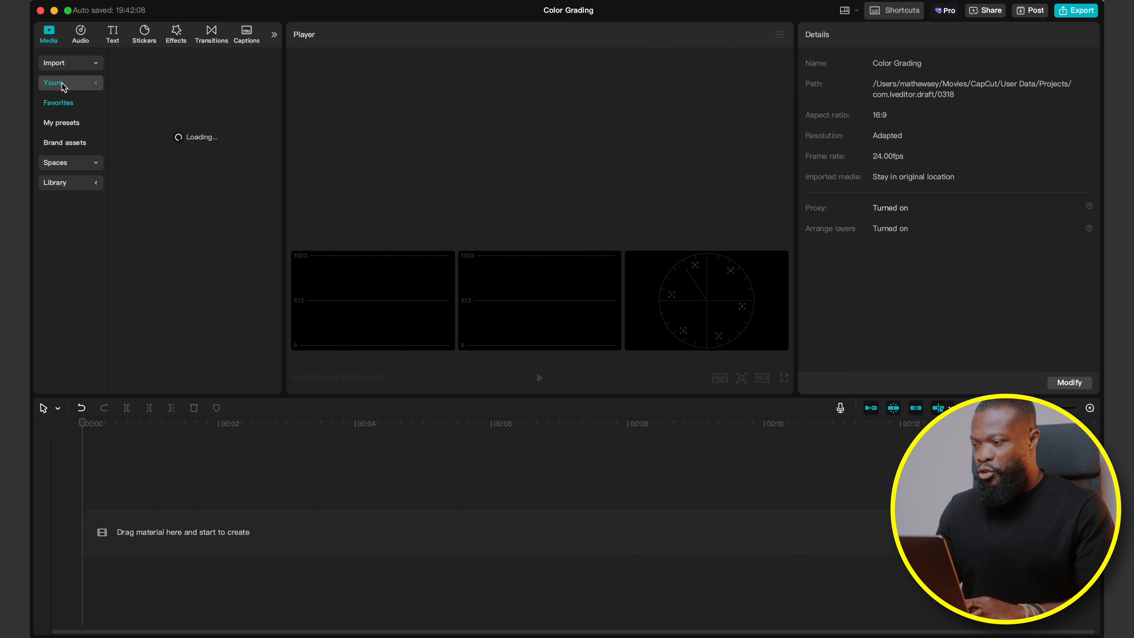
pyautogui.moveTo(140, 108); pyautogui.dragTo(157, 519)
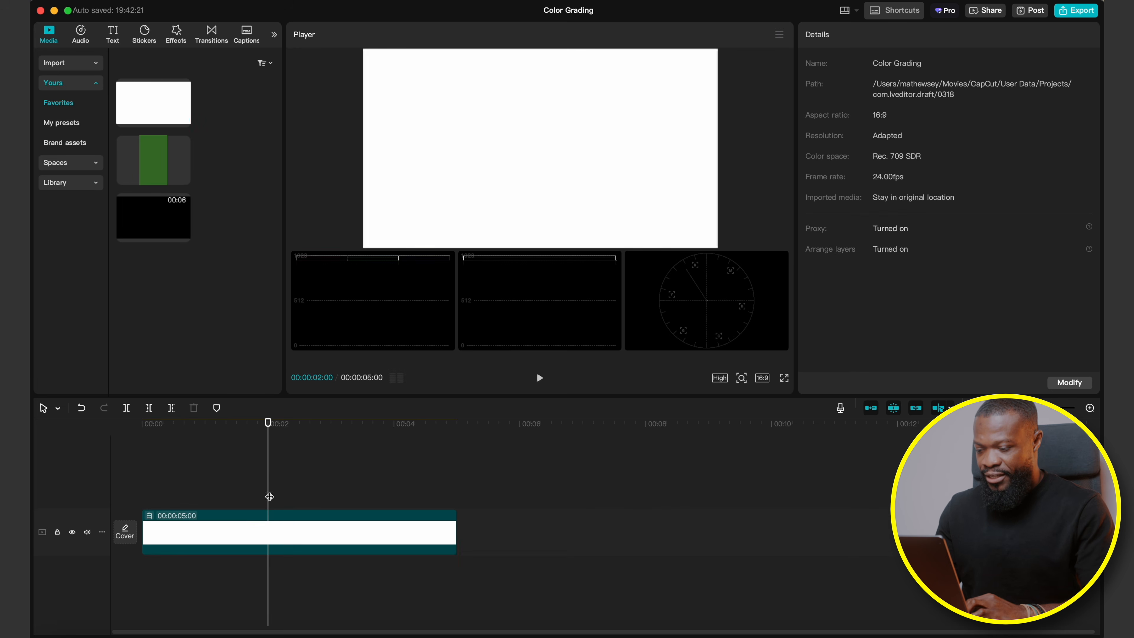
pyautogui.click(270, 530)
pyautogui.moveTo(151, 239); pyautogui.dragTo(148, 479)
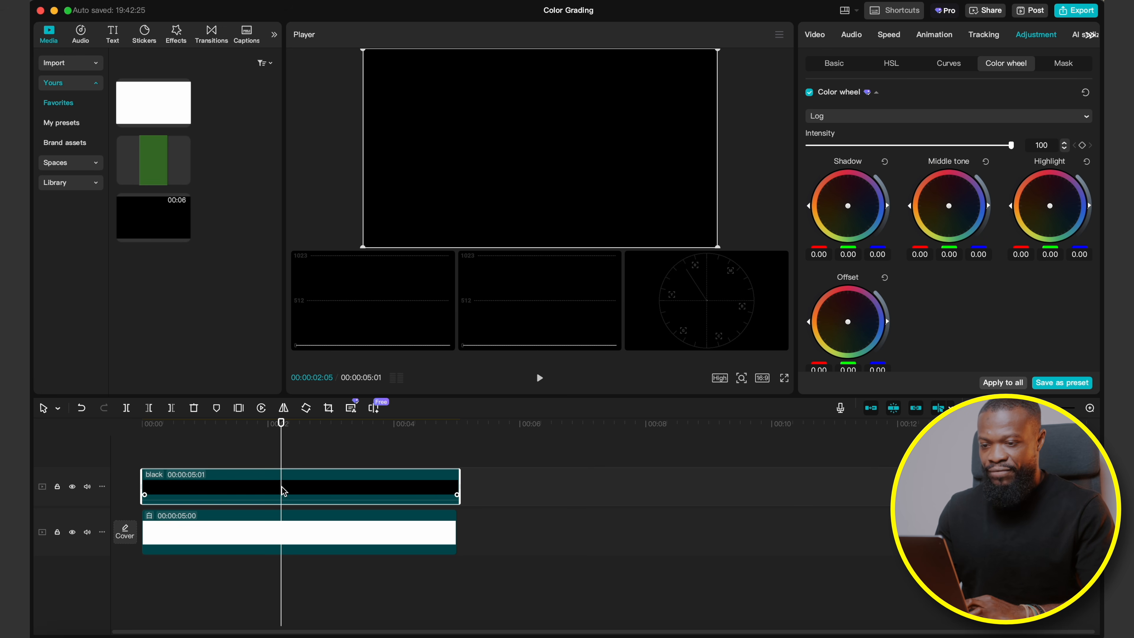
# Add a Split mask to the black clip, rotated to a vertical edge and strongly feathered into a horizontal white-to-black gradient
pyautogui.click(815, 35)
pyautogui.click(985, 63)
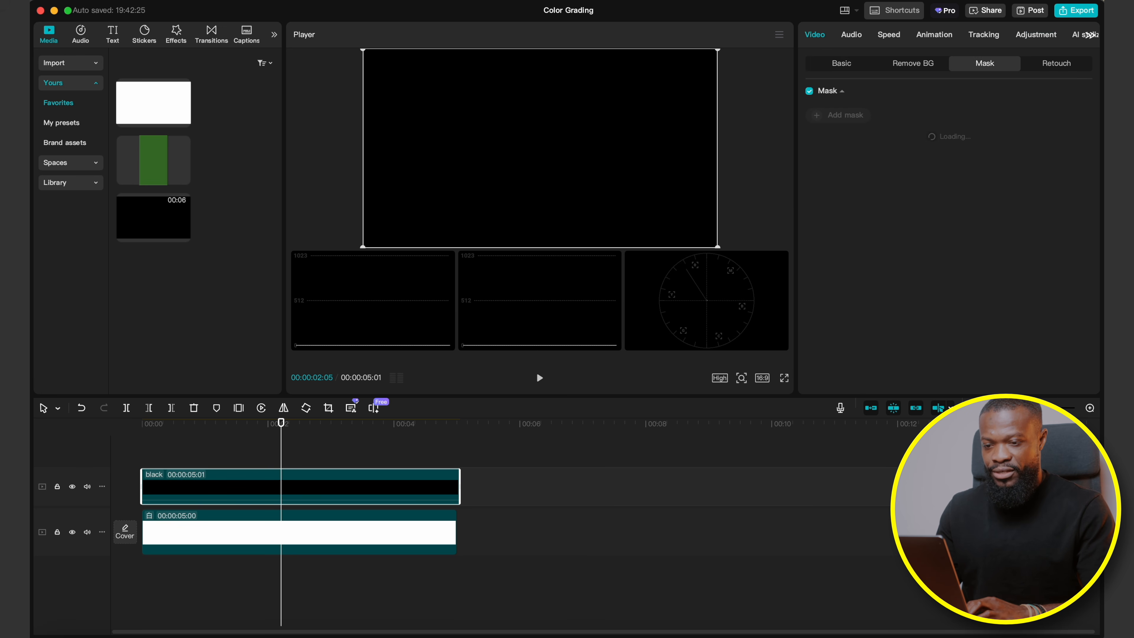
pyautogui.click(971, 151)
pyautogui.click(828, 157)
pyautogui.moveTo(539, 164); pyautogui.dragTo(712, 150)
pyautogui.moveTo(542, 170); pyautogui.dragTo(592, 164)
# Combine the black and white clips into one compound clip and select it
pyautogui.click(305, 541)
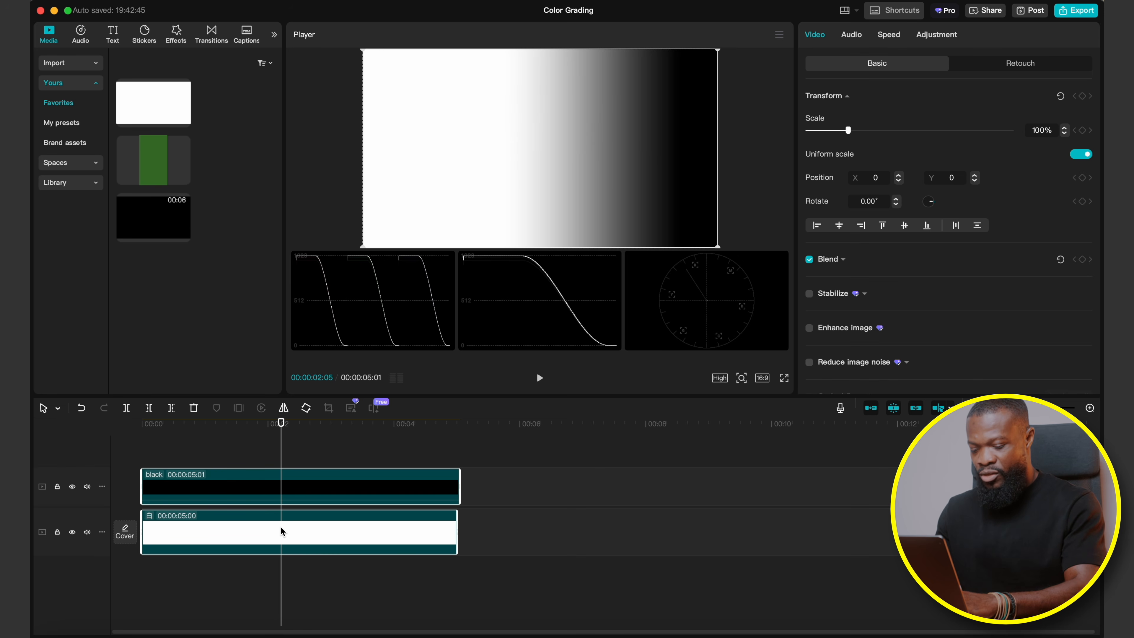
pyautogui.hotkey('alt', 'g')
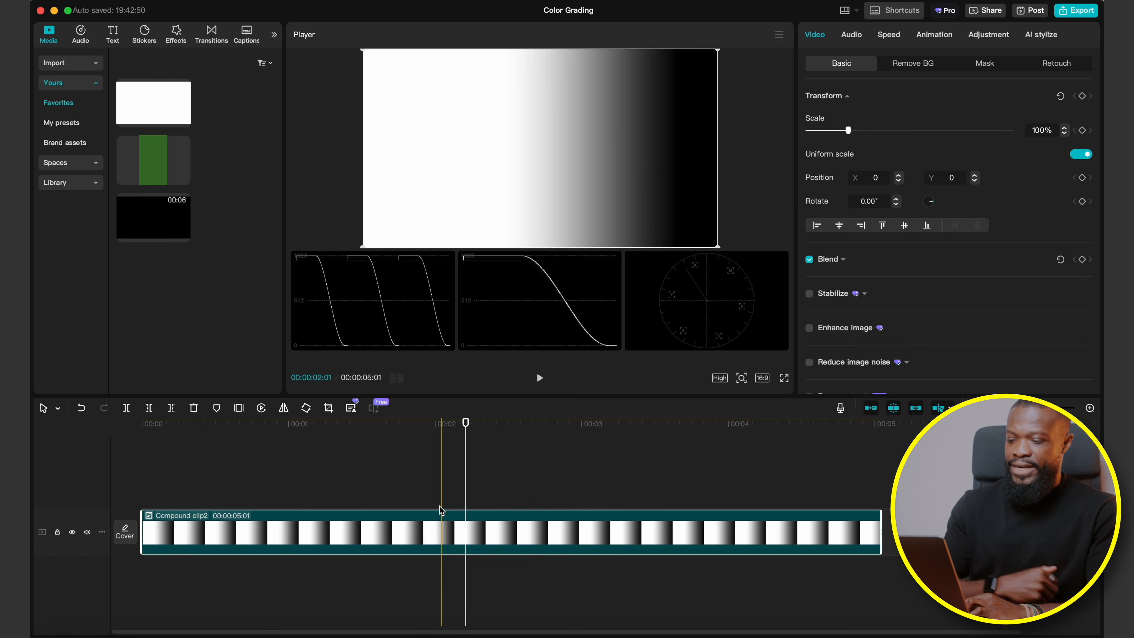
pyautogui.click(456, 527)
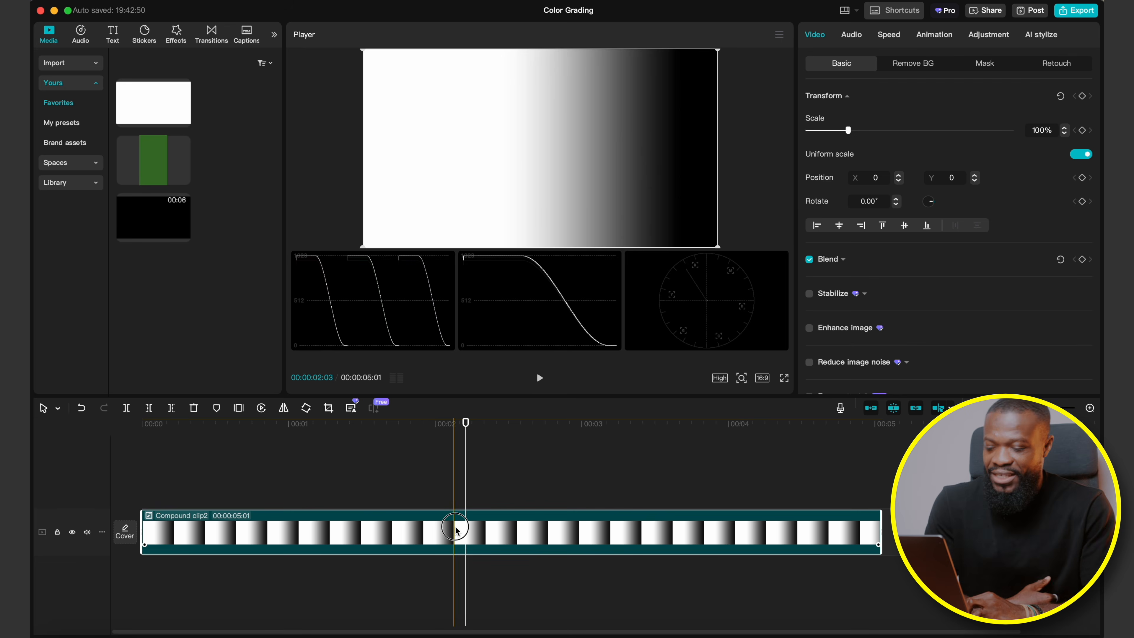
# Open the compound clip's color wheels and switch them to Primary mode
pyautogui.click(989, 35)
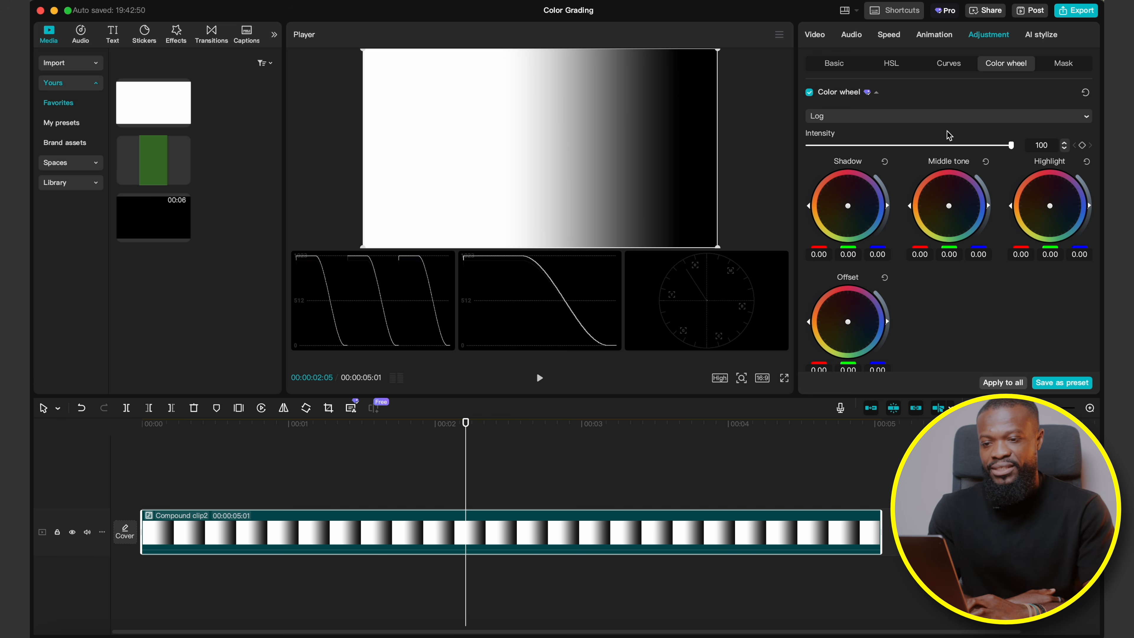
pyautogui.click(844, 118)
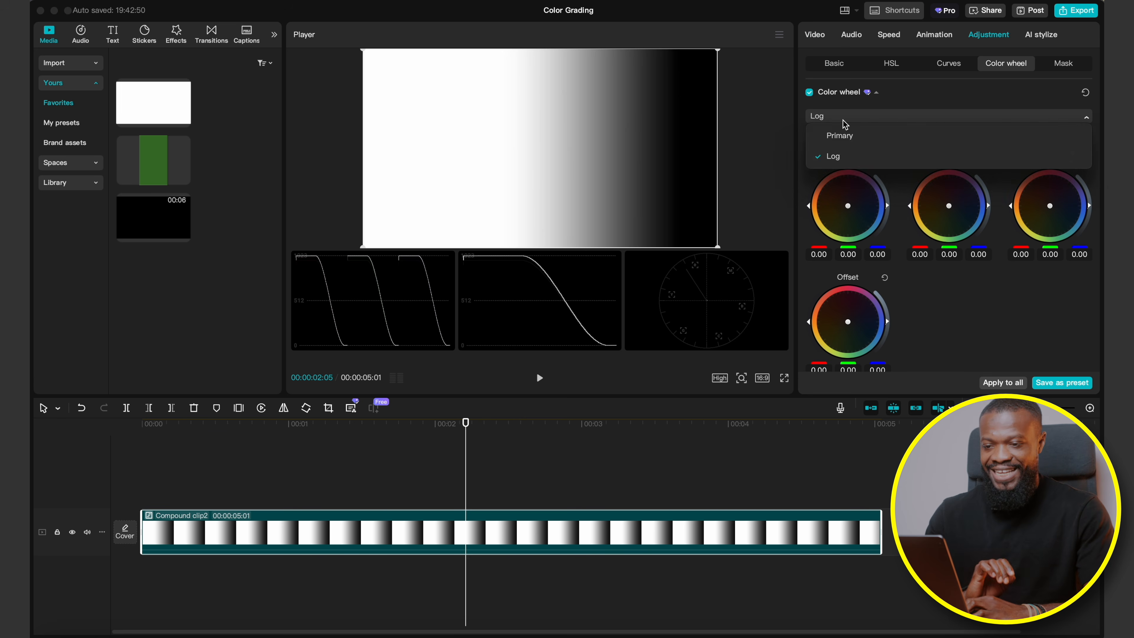
pyautogui.click(844, 139)
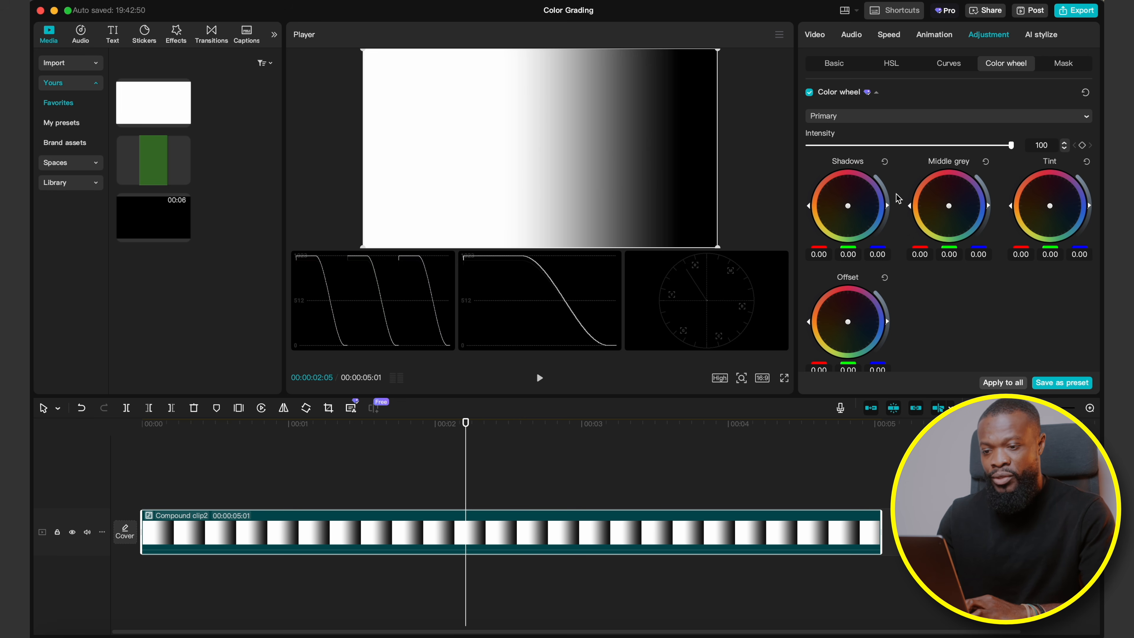
# Try raising the exposure of the Shadows wheel to 0.28 and the Middle grey wheel to 0.27, bringing each back toward neutral
pyautogui.moveTo(888, 206); pyautogui.dragTo(889, 180)
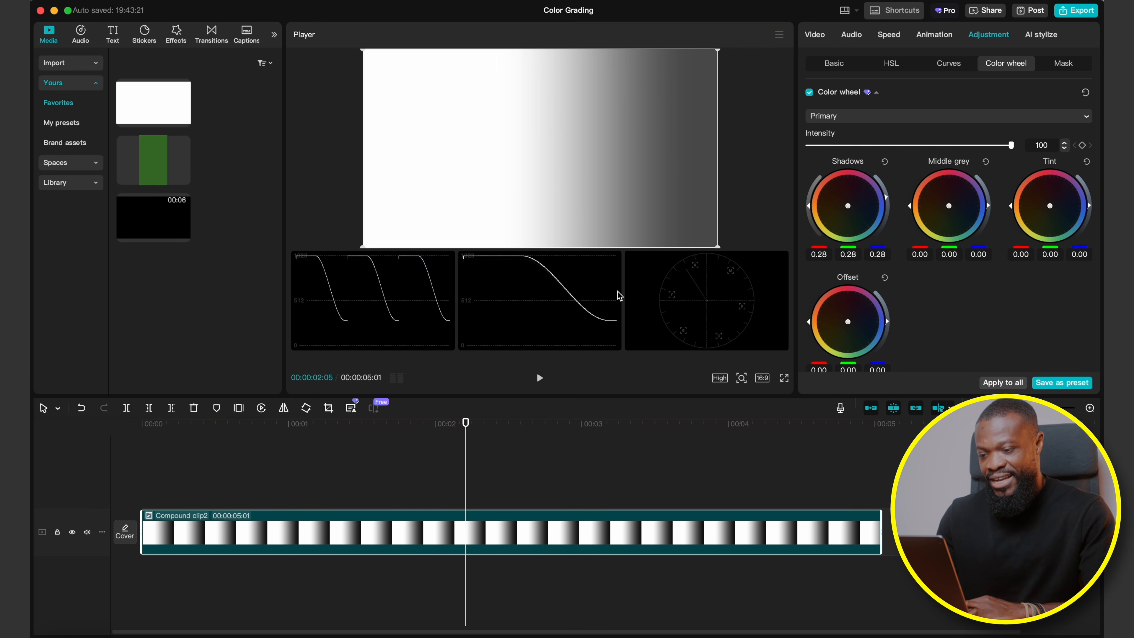
pyautogui.moveTo(597, 318)
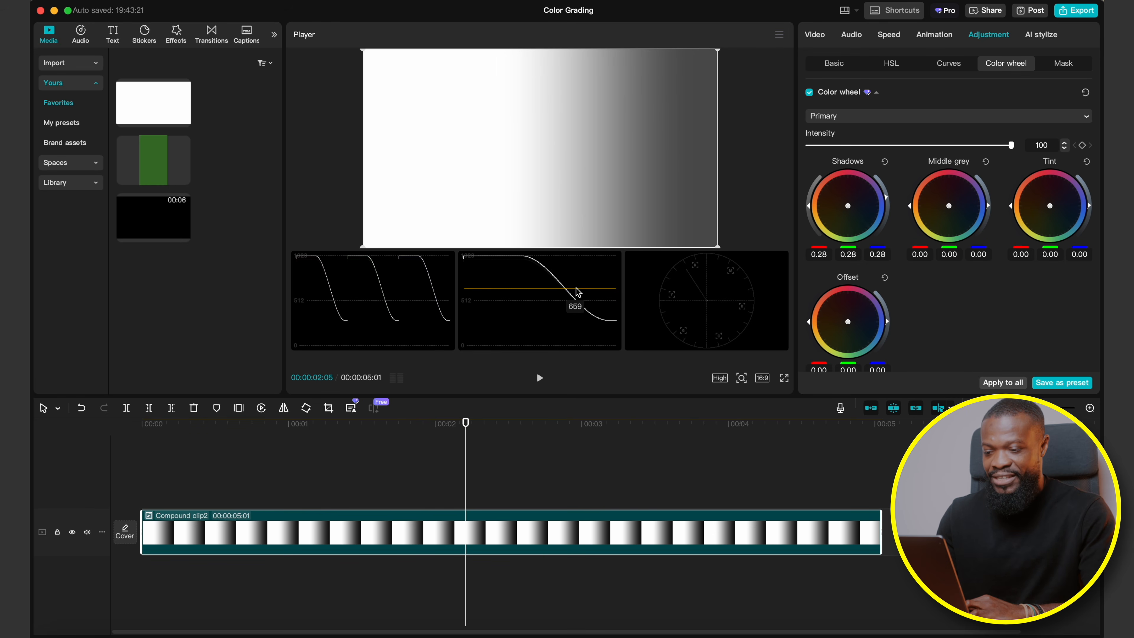
pyautogui.moveTo(887, 199); pyautogui.dragTo(869, 145)
pyautogui.click(885, 162)
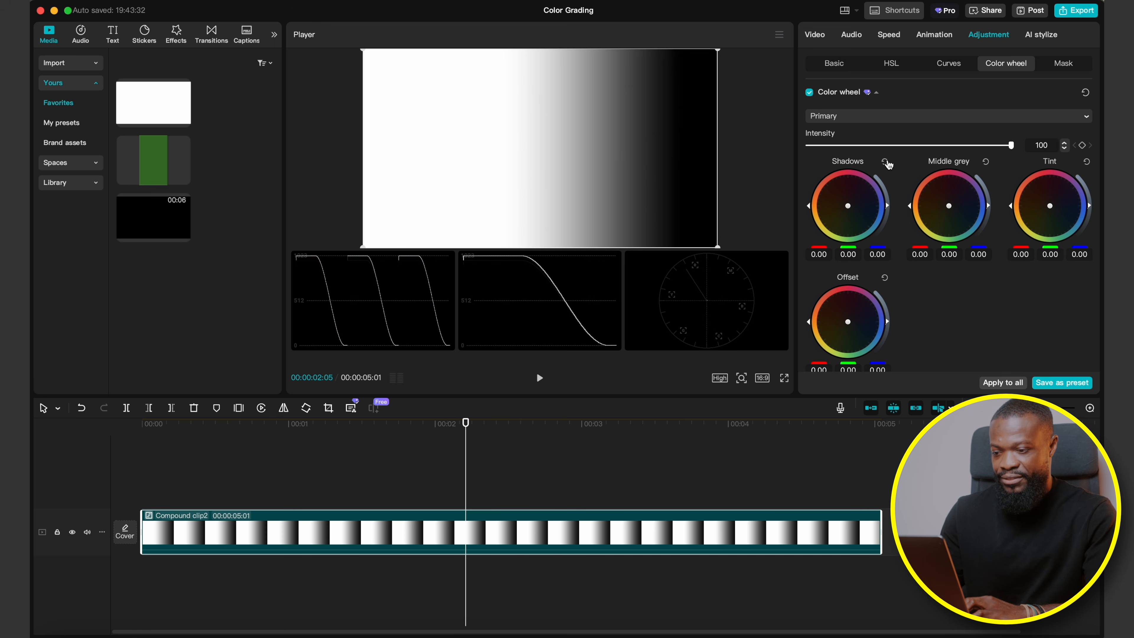
pyautogui.moveTo(987, 202); pyautogui.dragTo(988, 173)
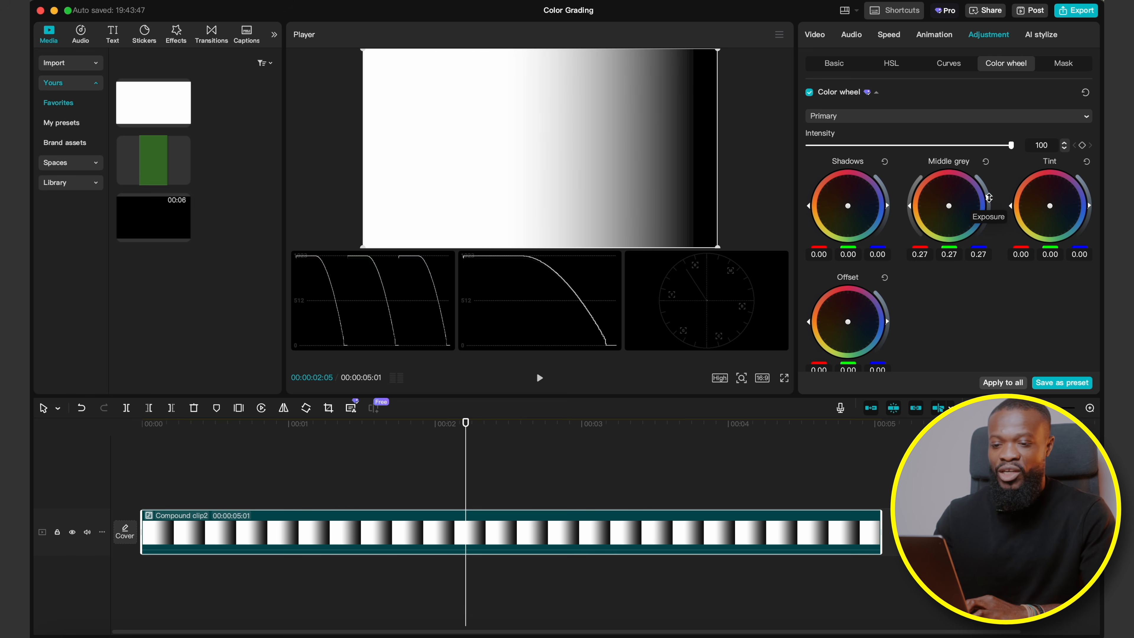
pyautogui.moveTo(989, 197)
pyautogui.mouseDown()
pyautogui.moveTo(990, 218)
pyautogui.moveTo(989, 207)
pyautogui.mouseUp()
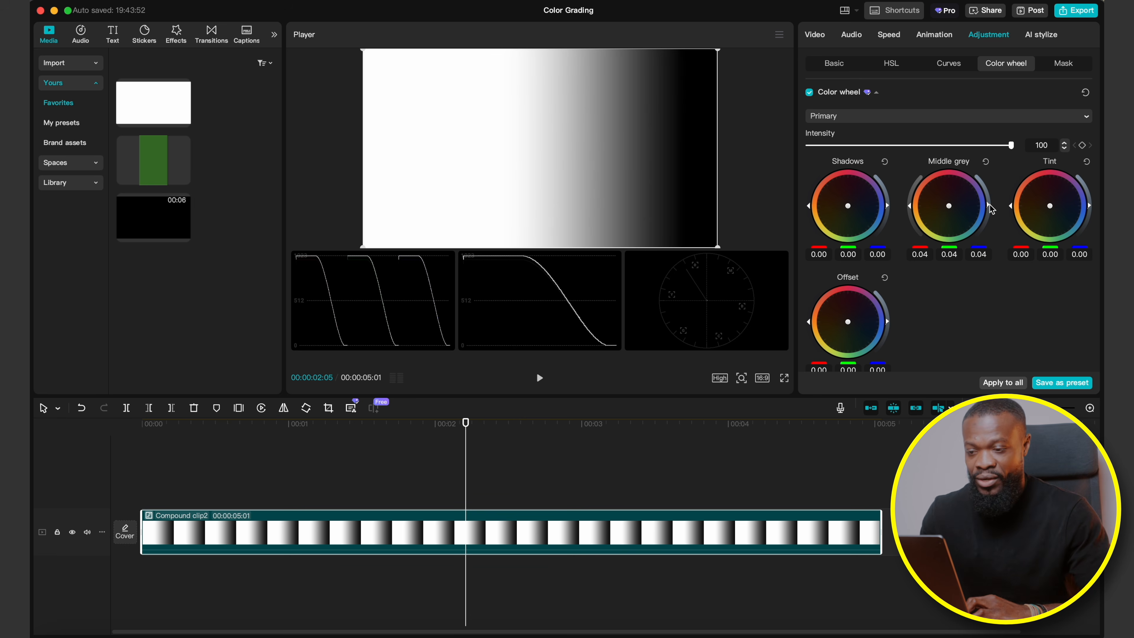
# In Log mode, try raising the Shadow wheel's exposure to 0.90 and lowering the Middle tone wheel's to -0.73, resetting each
pyautogui.click(846, 117)
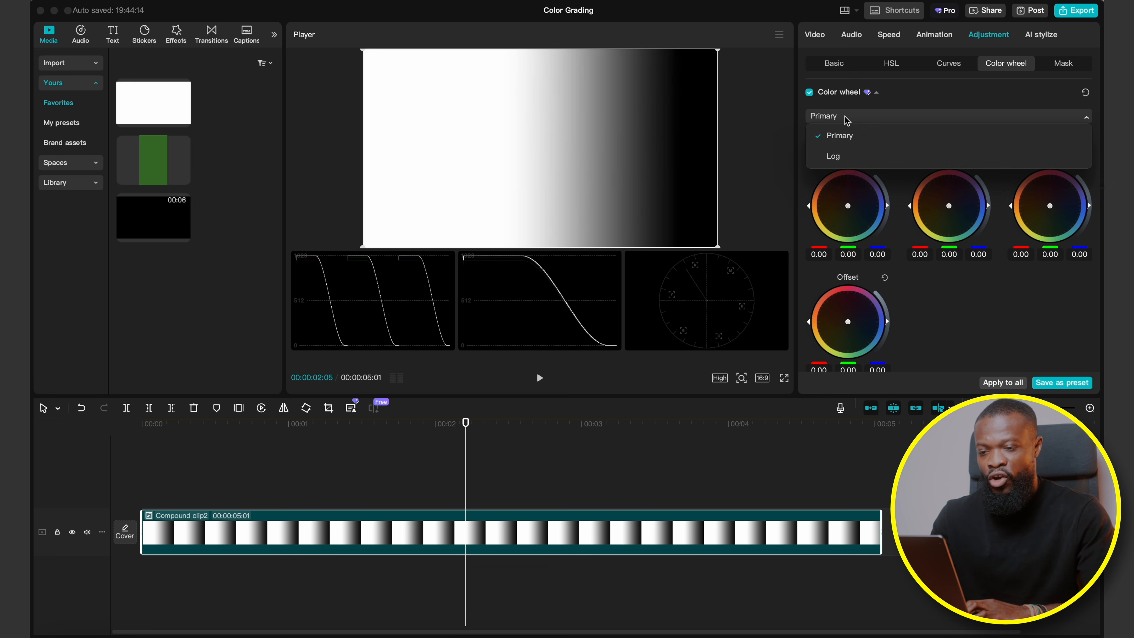
pyautogui.click(827, 157)
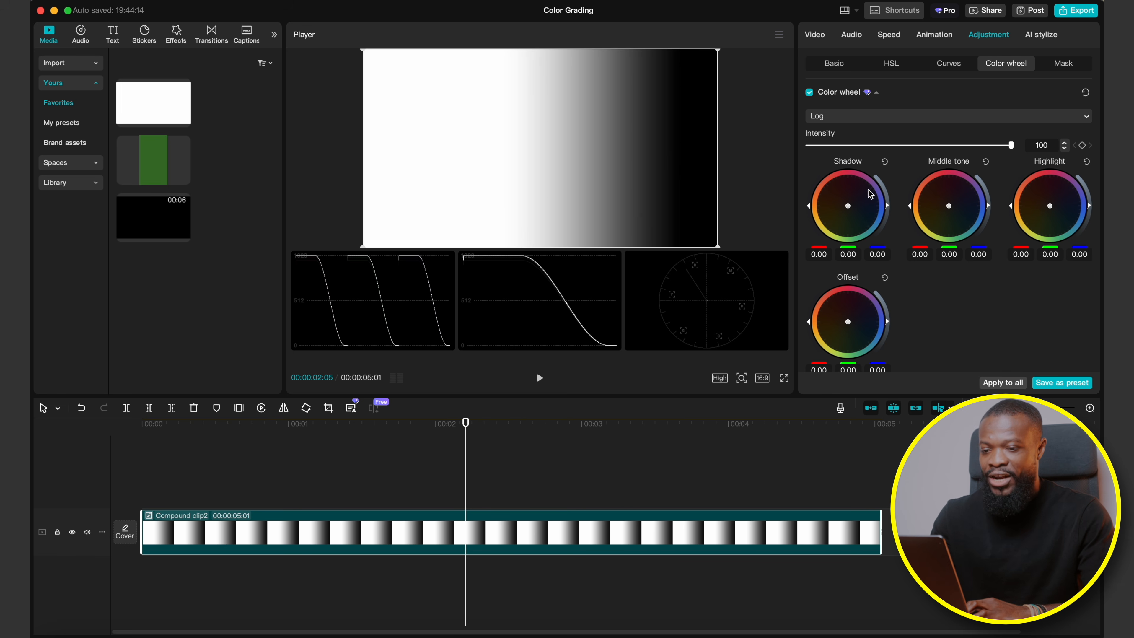
pyautogui.moveTo(889, 202); pyautogui.dragTo(871, 133)
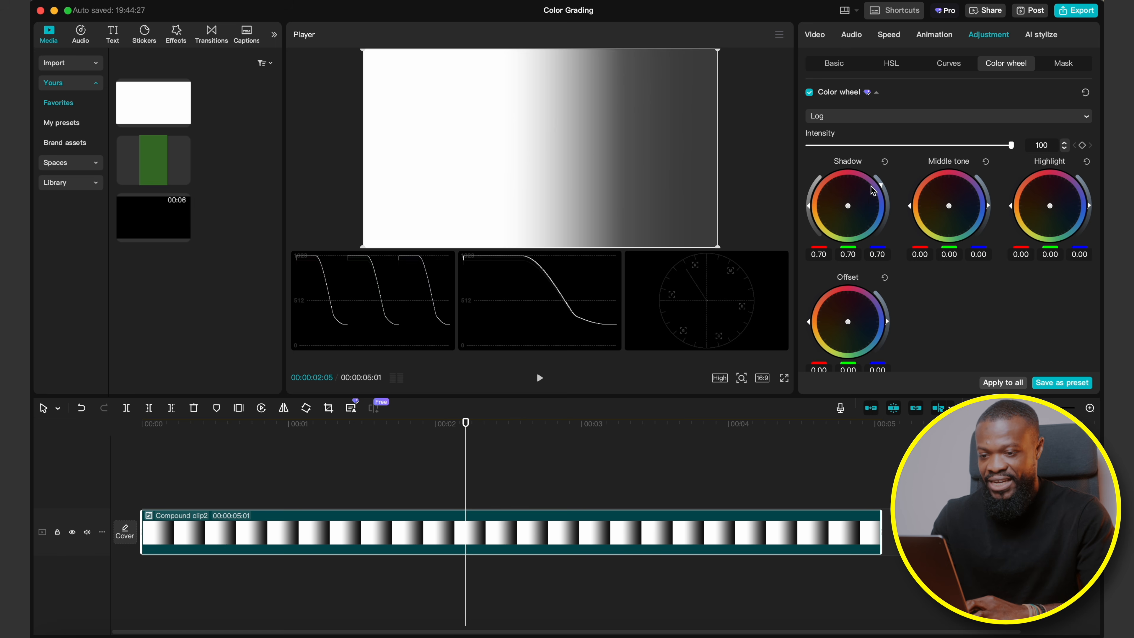
pyautogui.moveTo(881, 185)
pyautogui.mouseDown()
pyautogui.moveTo(877, 165)
pyautogui.moveTo(880, 181)
pyautogui.mouseUp()
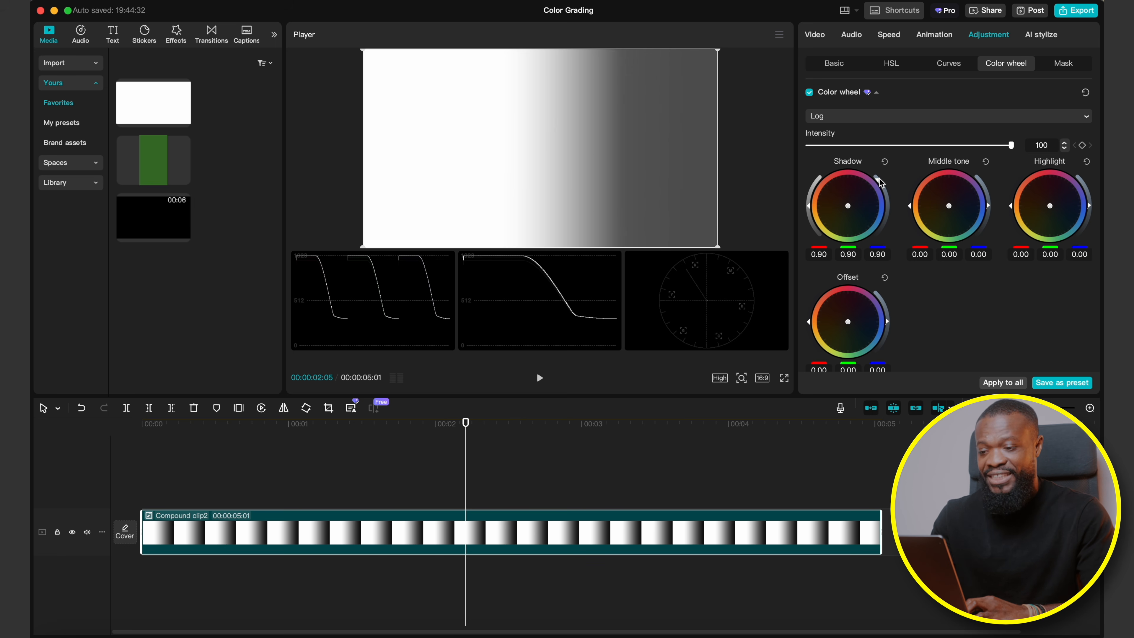
pyautogui.click(885, 161)
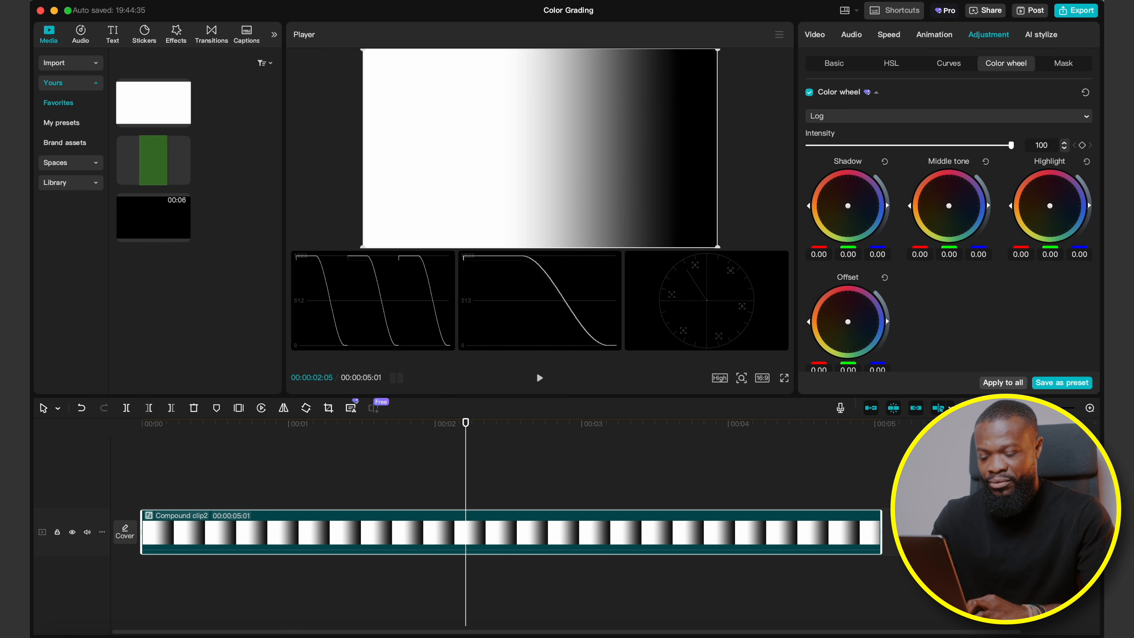
pyautogui.moveTo(988, 205); pyautogui.dragTo(960, 298)
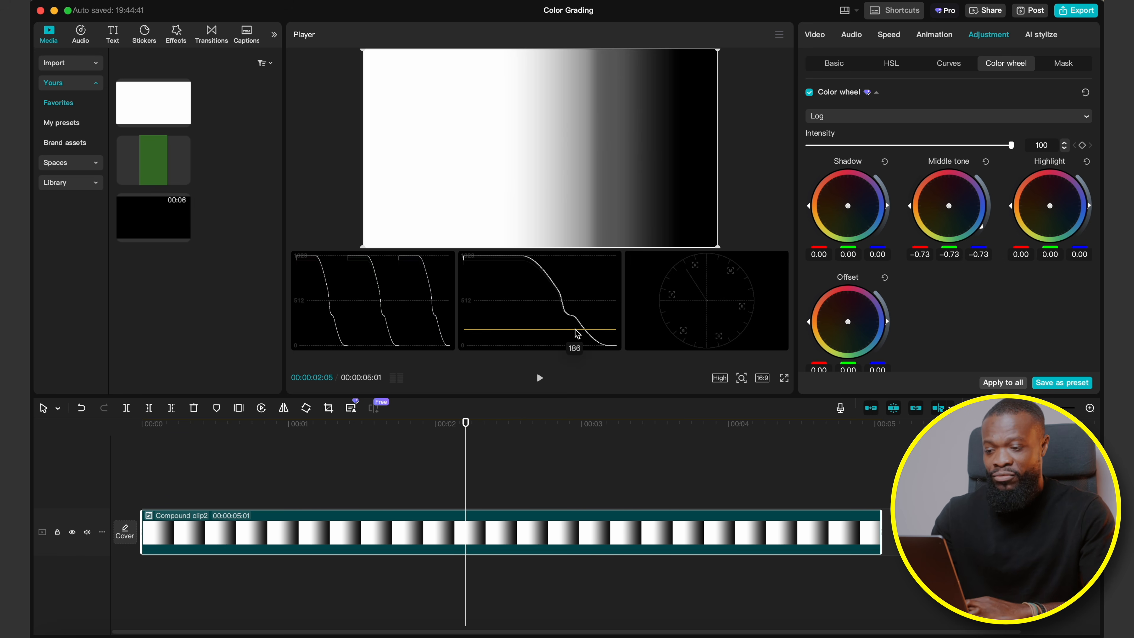
pyautogui.doubleClick(985, 228)
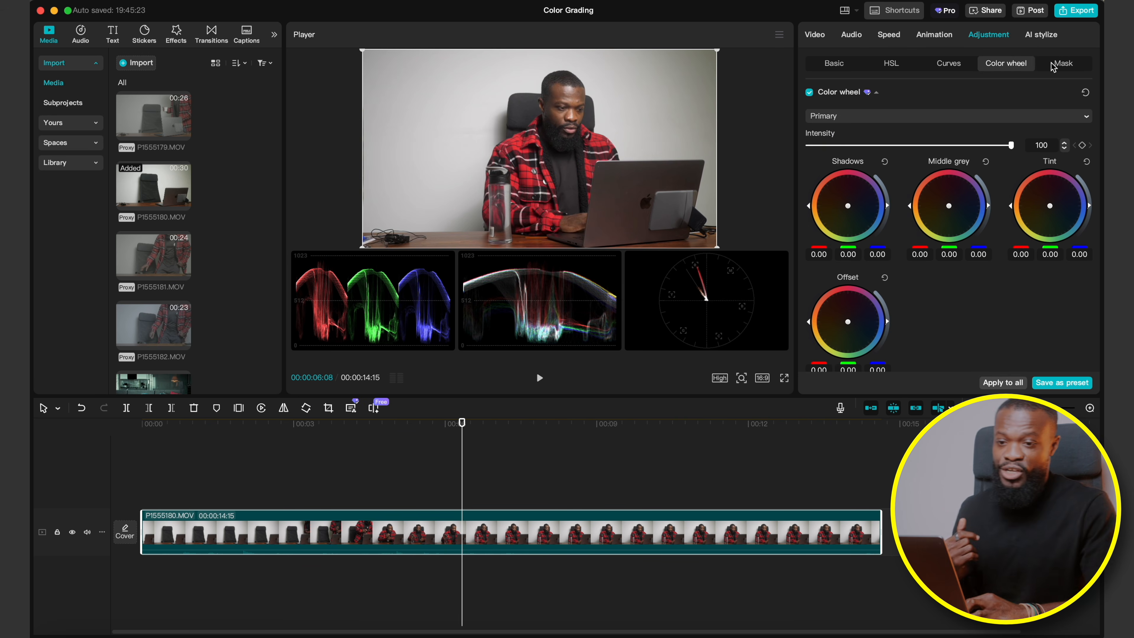
# Add a Circle adjustment mask to P1555180.MOV and fit it over the man's face at X 282, Y 487, sized about 430 by 518
pyautogui.click(1052, 65)
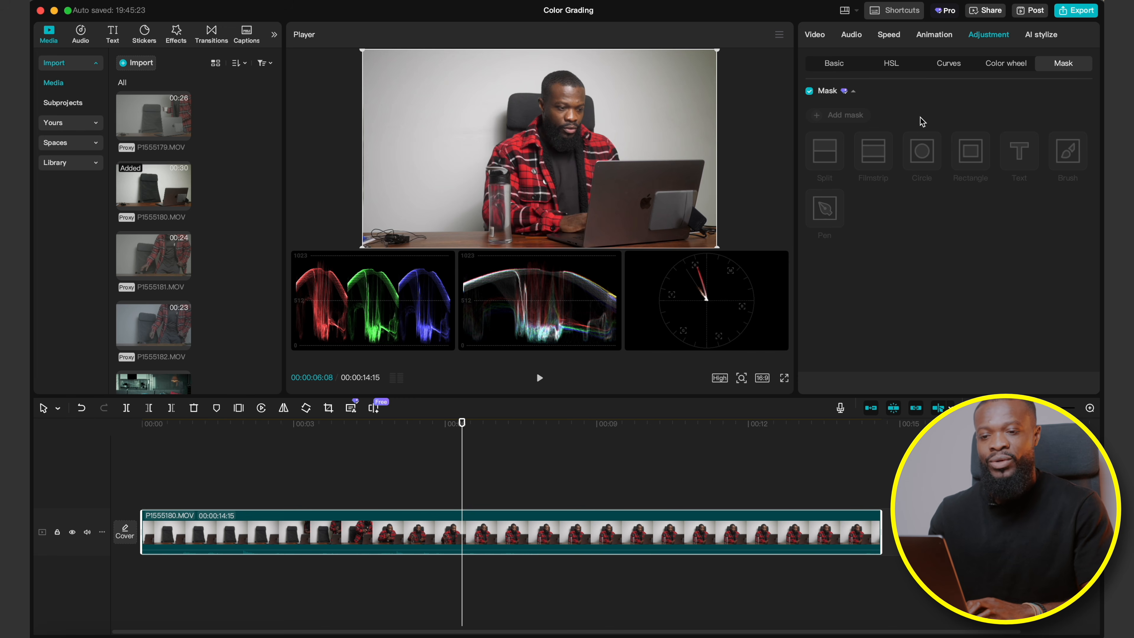
pyautogui.click(819, 116)
pyautogui.click(922, 151)
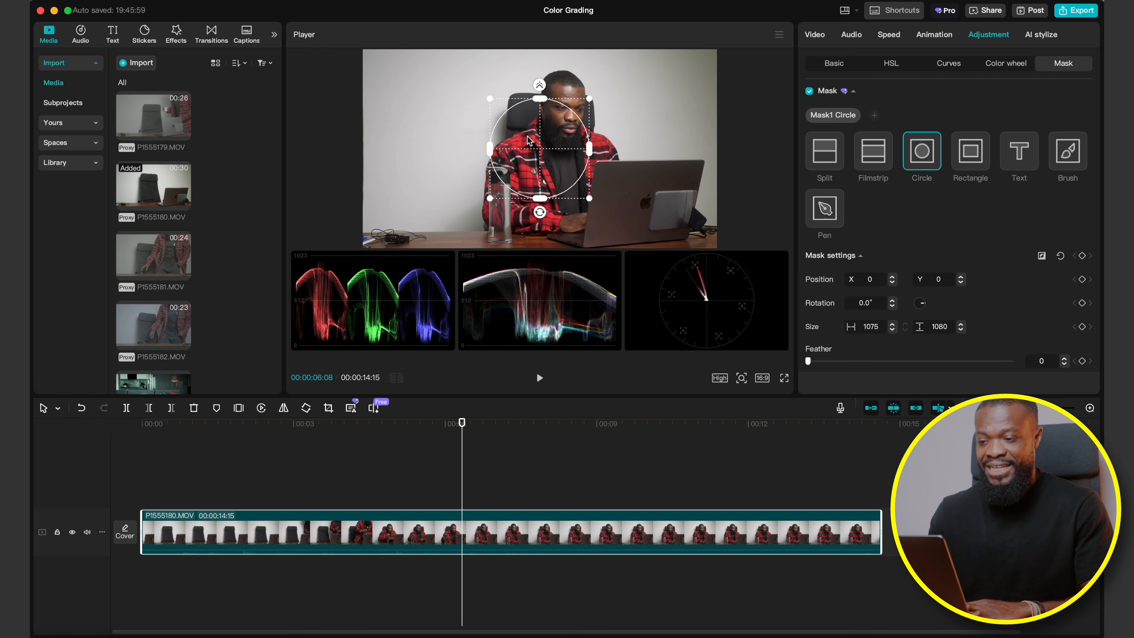
pyautogui.moveTo(541, 145); pyautogui.dragTo(575, 113)
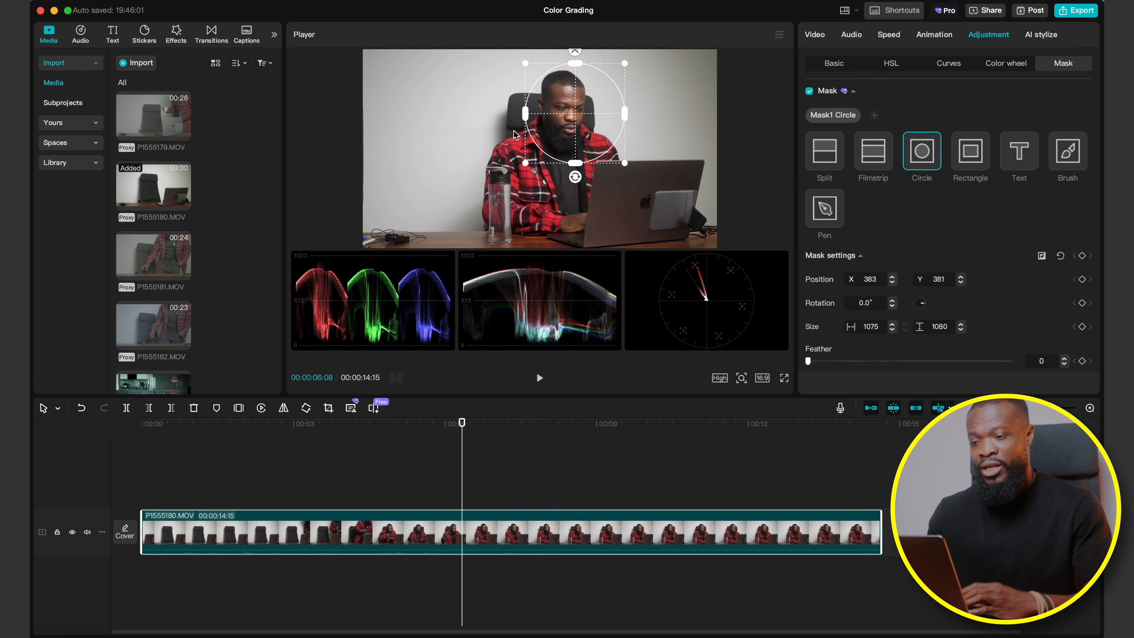
pyautogui.moveTo(625, 63); pyautogui.dragTo(584, 124)
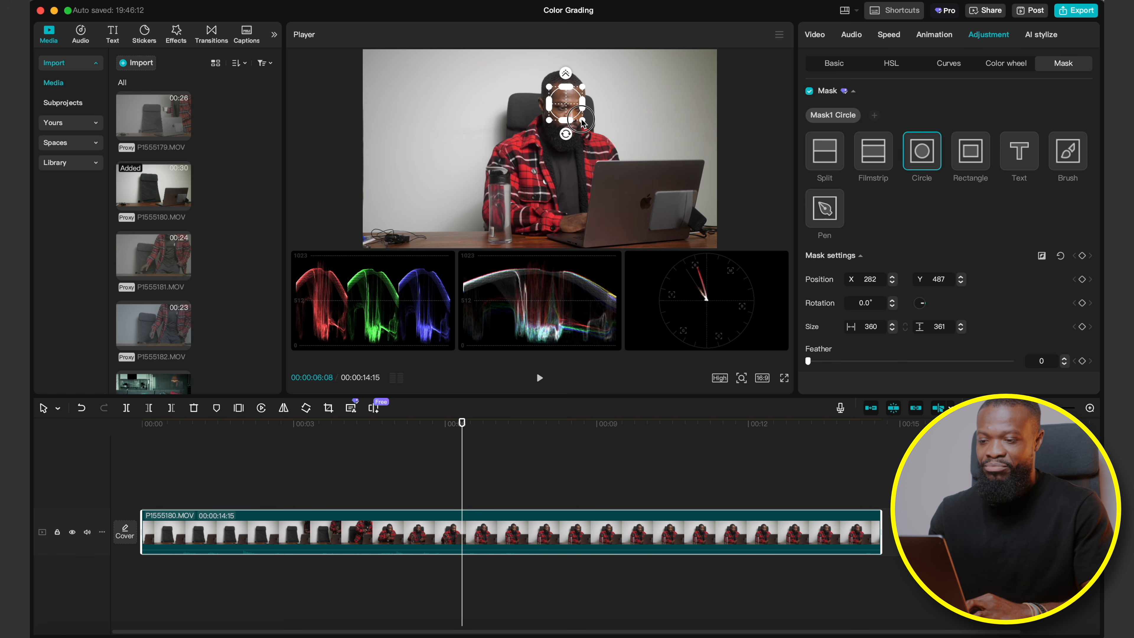
pyautogui.moveTo(581, 120)
pyautogui.mouseDown()
pyautogui.moveTo(590, 128)
pyautogui.moveTo(586, 107)
pyautogui.mouseUp()
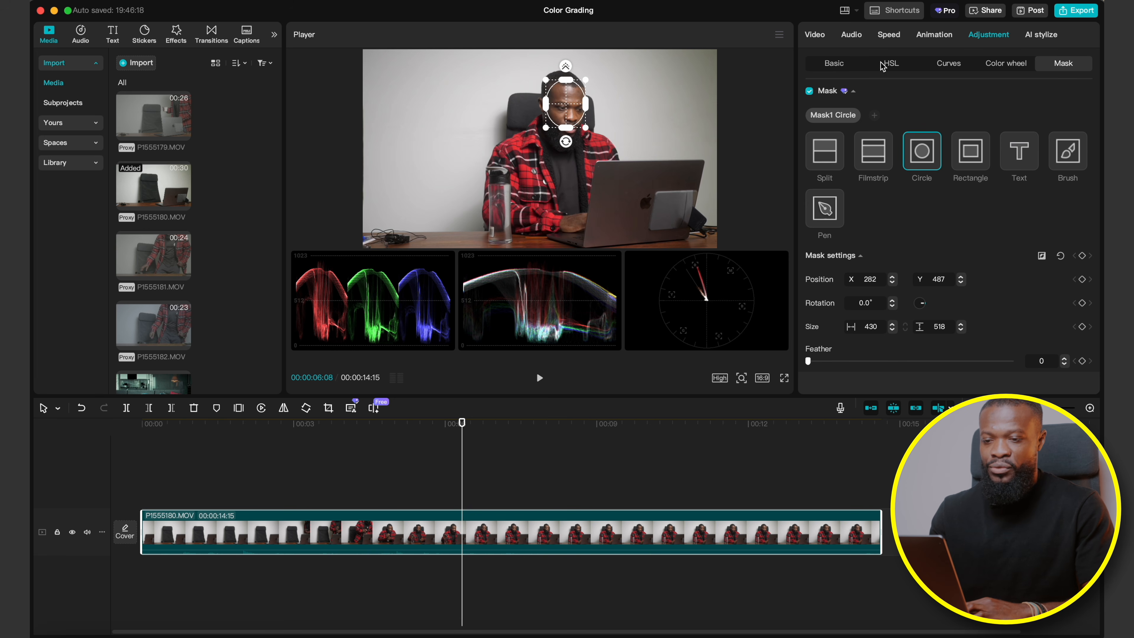
# Set the masked adjustment's Temp to -50 to cool the face area
pyautogui.click(839, 65)
pyautogui.scroll(-5, 892, 184)
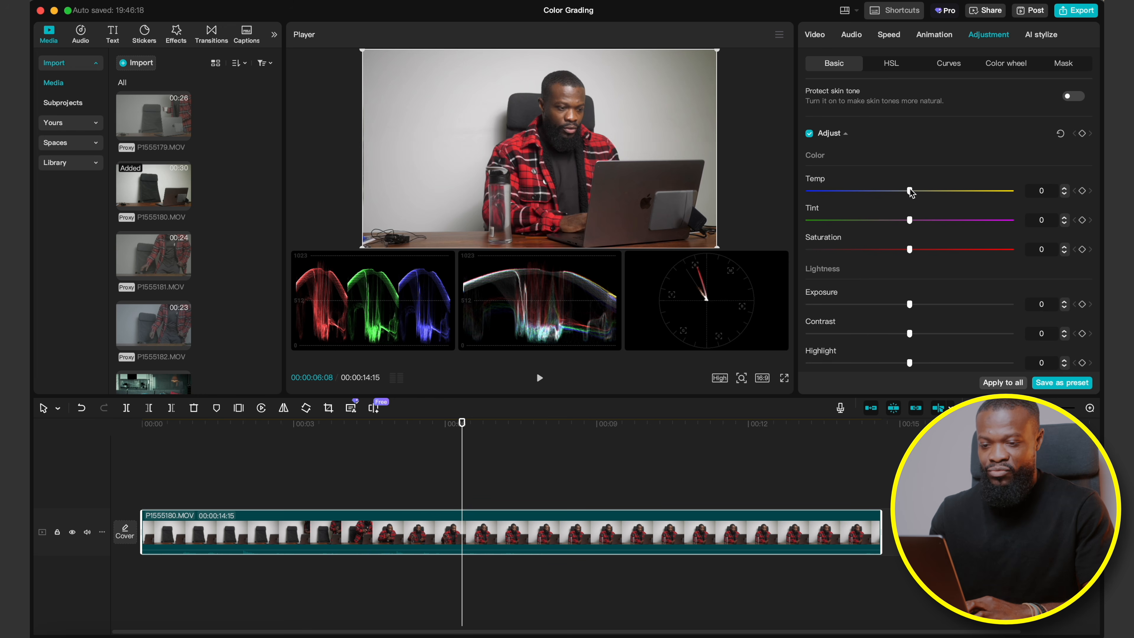
pyautogui.moveTo(910, 191); pyautogui.dragTo(805, 193)
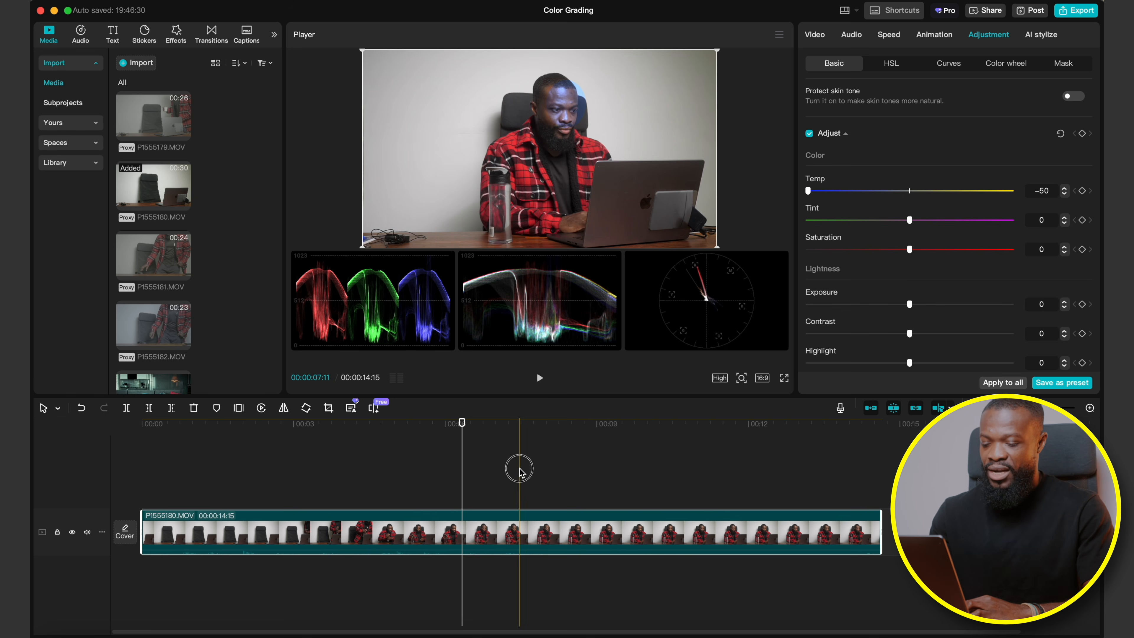
# Delete the Circle mask from the adjustments of P1555180.MOV and return to its Basic adjustments
pyautogui.click(526, 536)
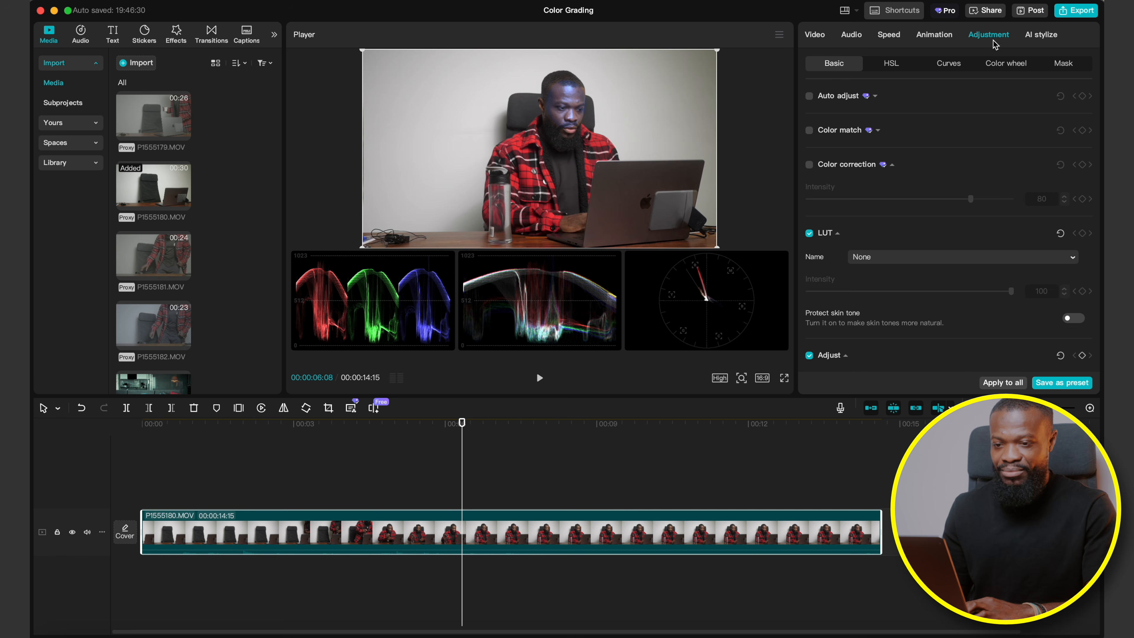
pyautogui.click(1063, 63)
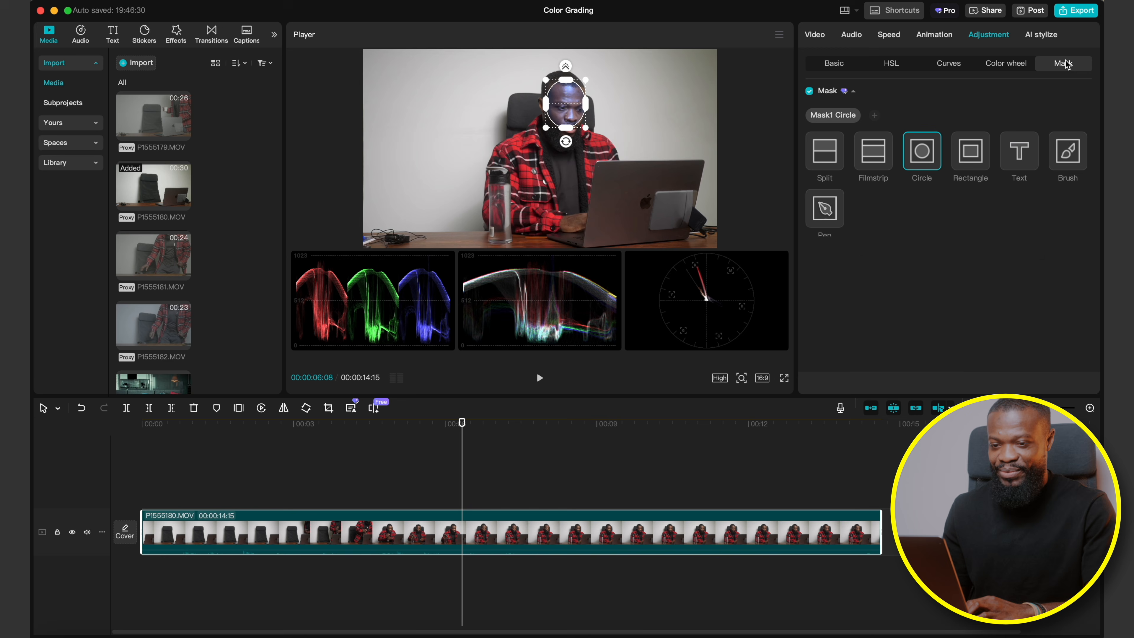
pyautogui.click(857, 111)
pyautogui.click(835, 67)
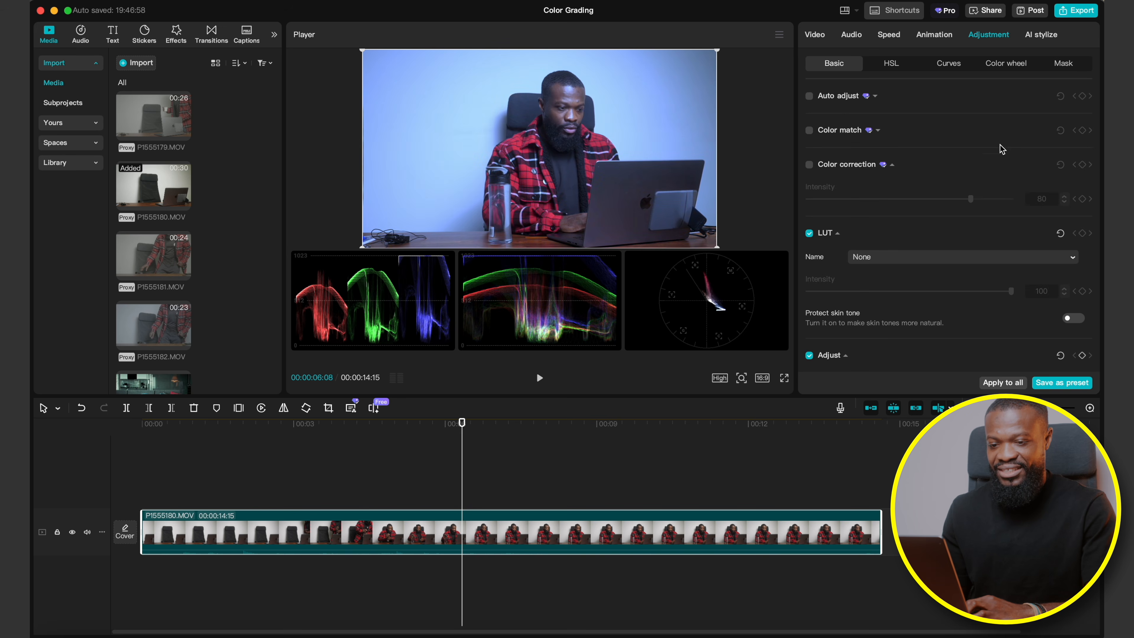
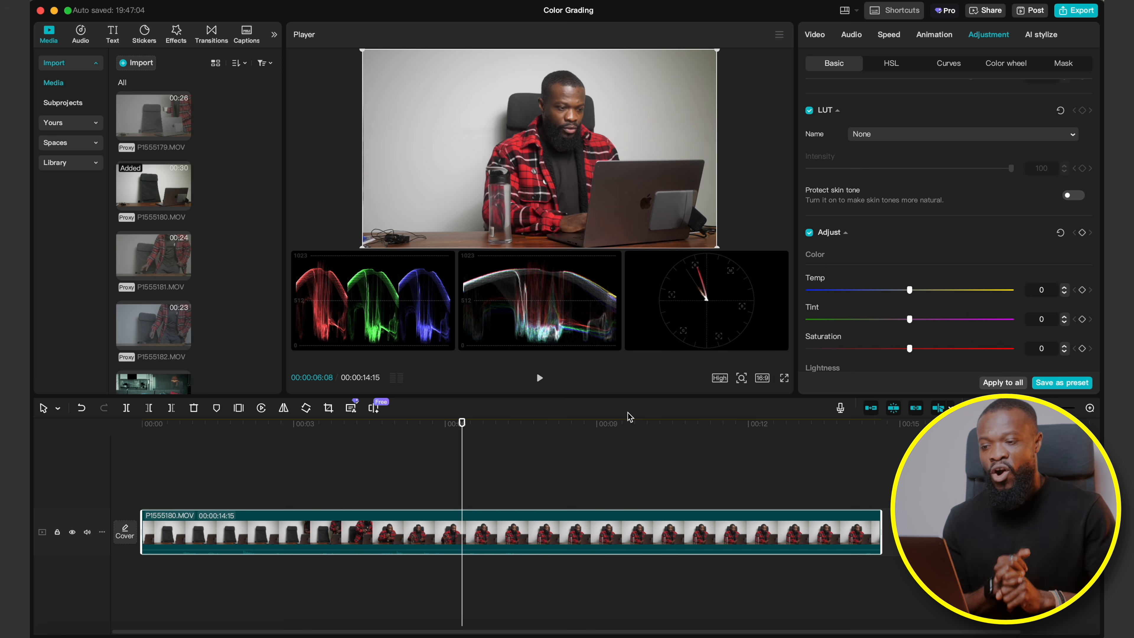
# Trim both ends of P1555180.MOV to a duration of 00:00:06:05 and place P1555181.MOV directly after it on the timeline
pyautogui.click(403, 531)
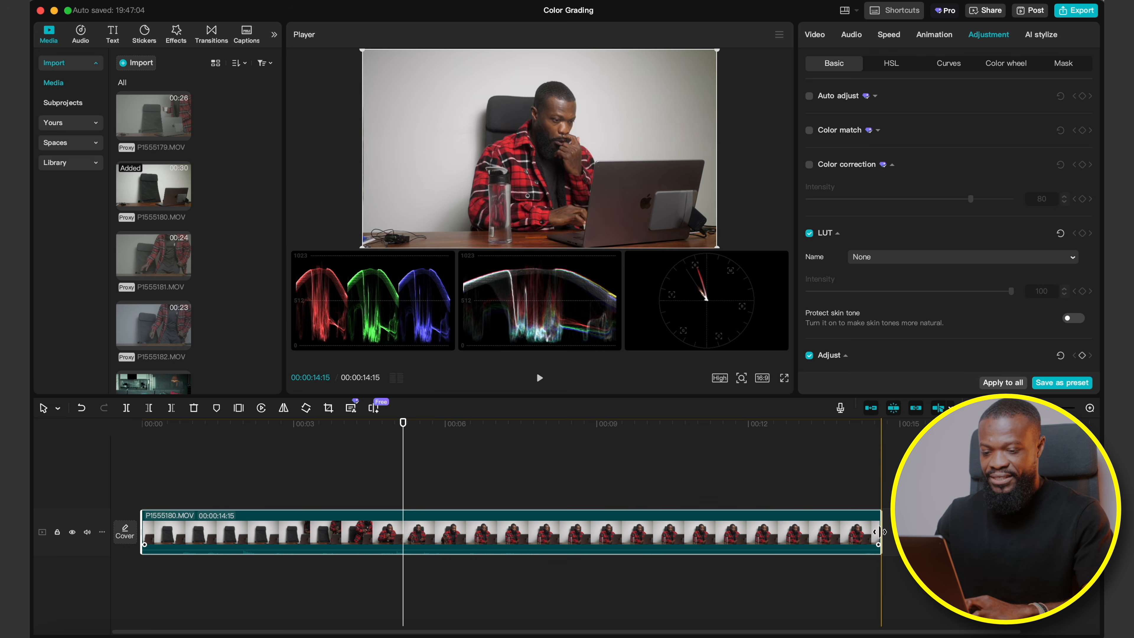
pyautogui.moveTo(878, 545); pyautogui.dragTo(650, 545)
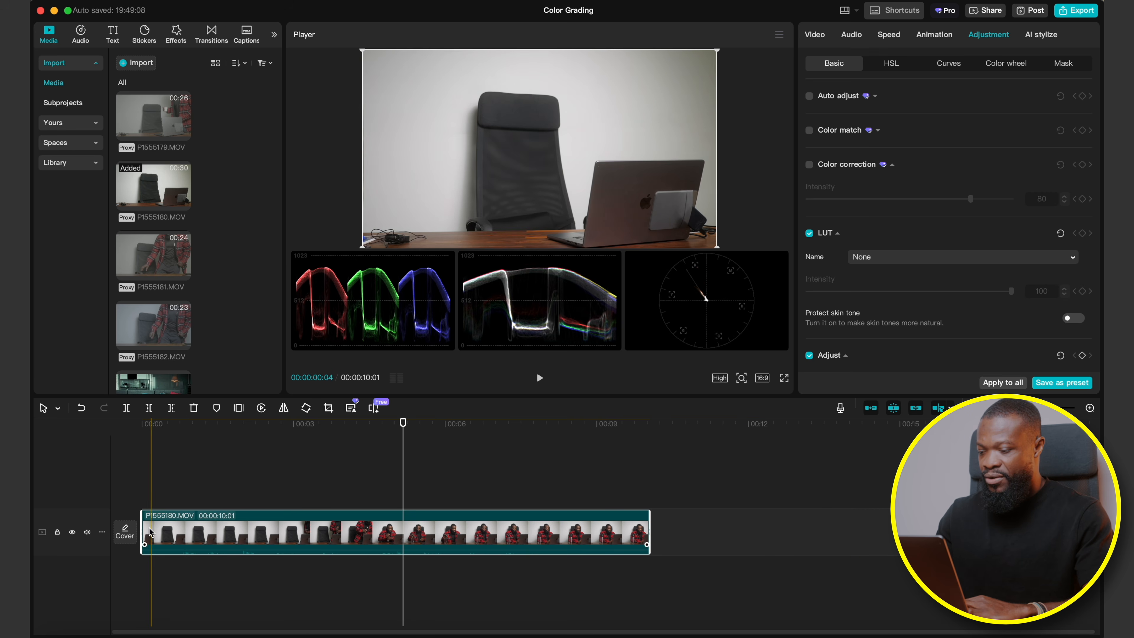
pyautogui.moveTo(142, 533); pyautogui.dragTo(469, 531)
pyautogui.moveTo(322, 529); pyautogui.dragTo(323, 529)
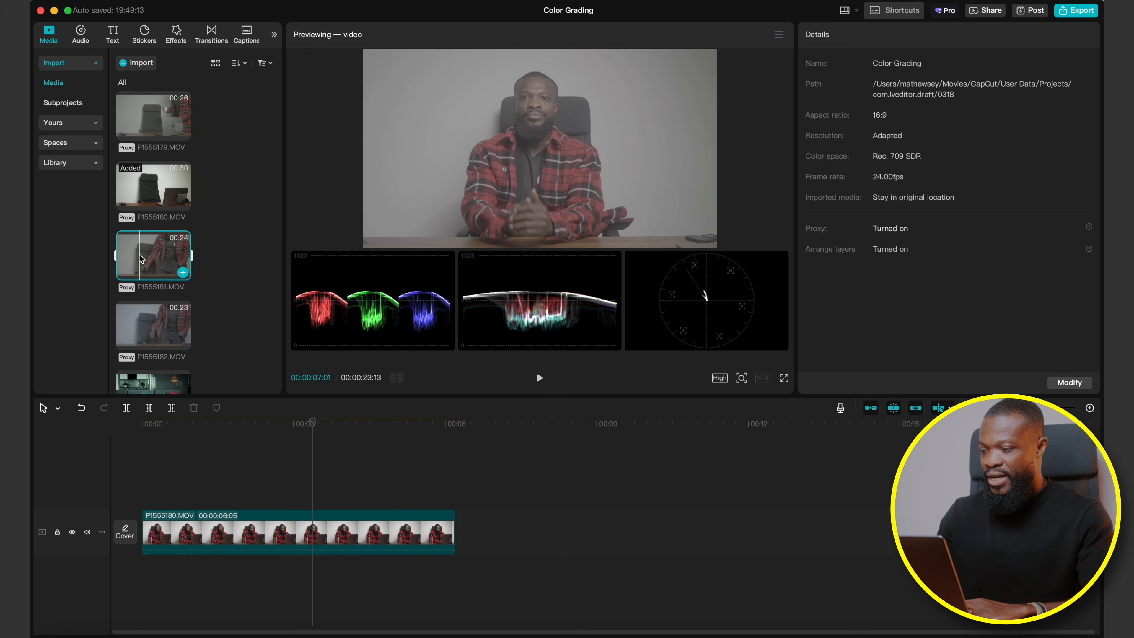
pyautogui.moveTo(163, 262); pyautogui.dragTo(464, 536)
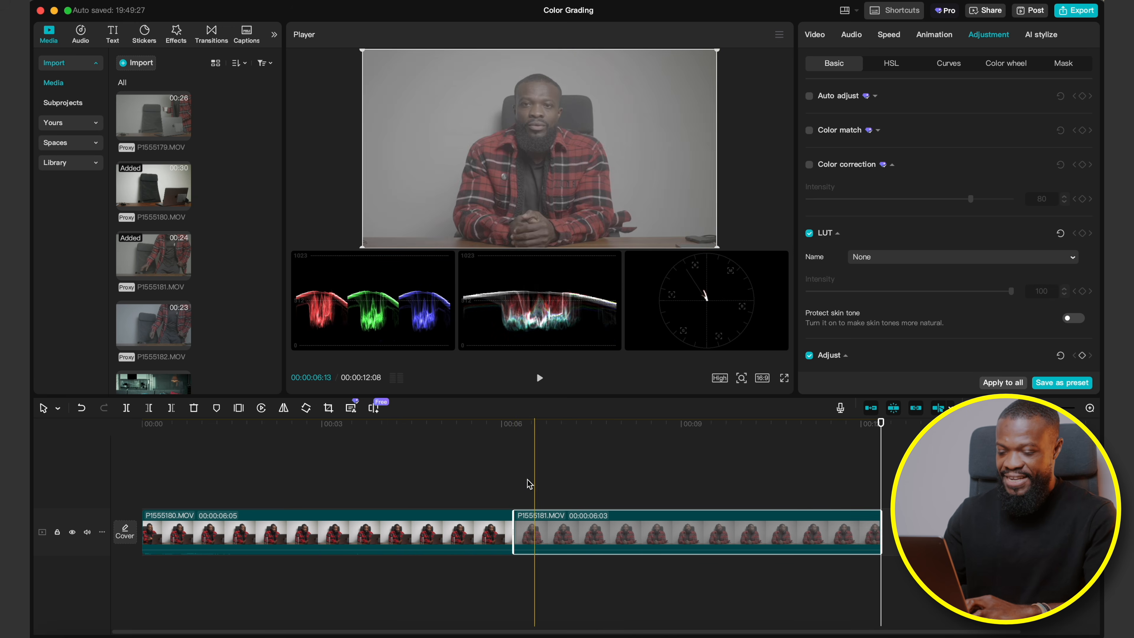
# Compare the graded P1555180.MOV with the flat P1555181.MOV by viewing each clip's picture, scopes and Basic adjustments
pyautogui.click(439, 482)
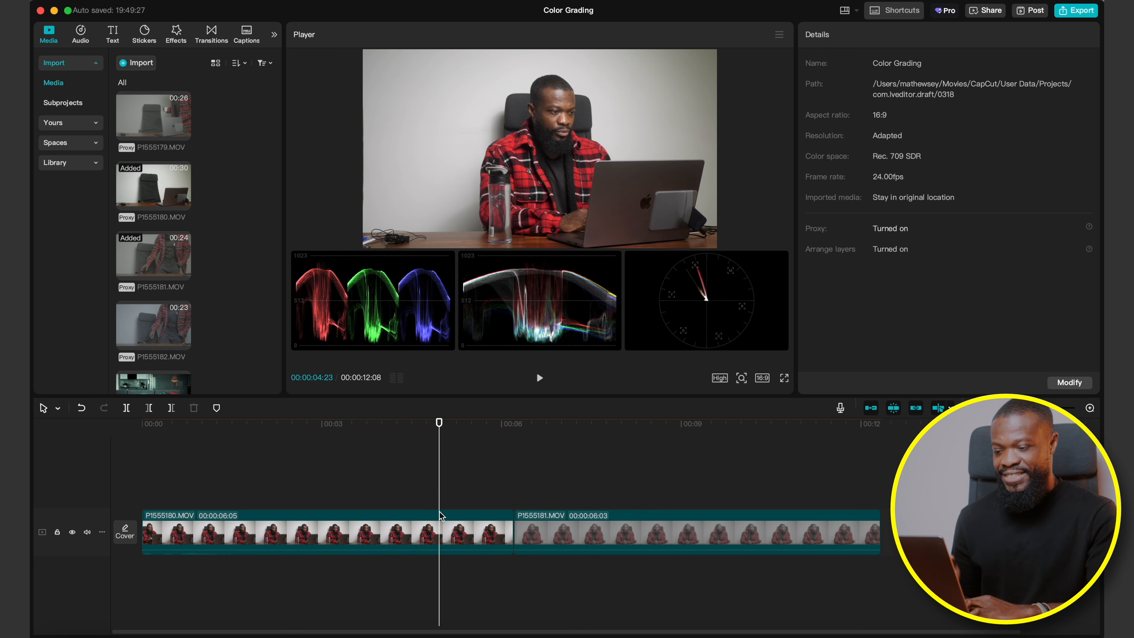
pyautogui.click(441, 530)
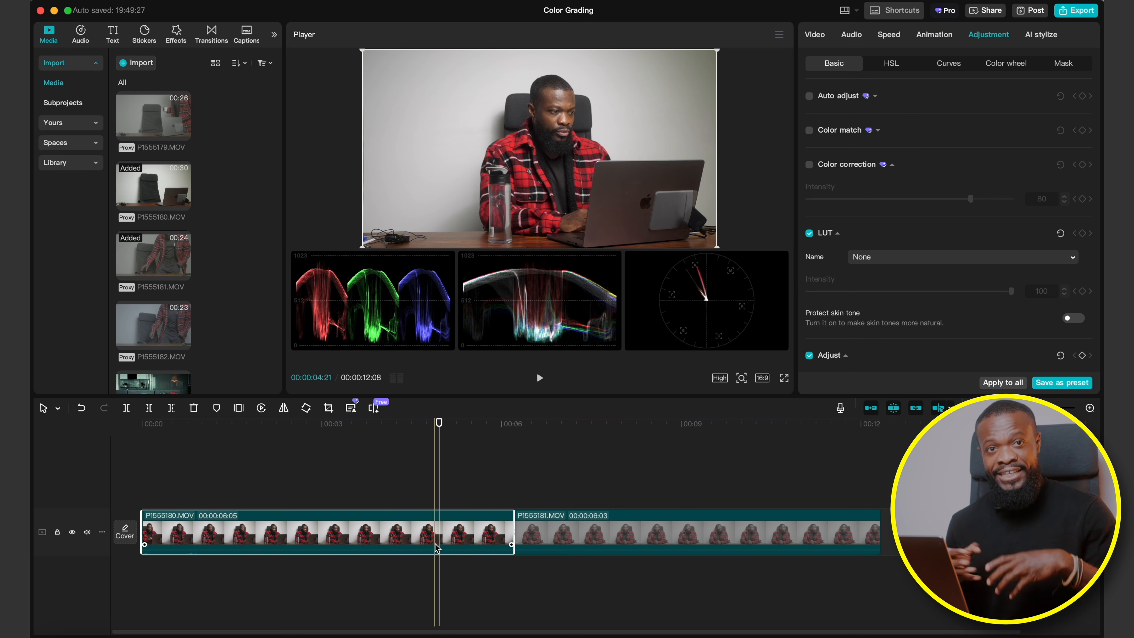
pyautogui.click(580, 540)
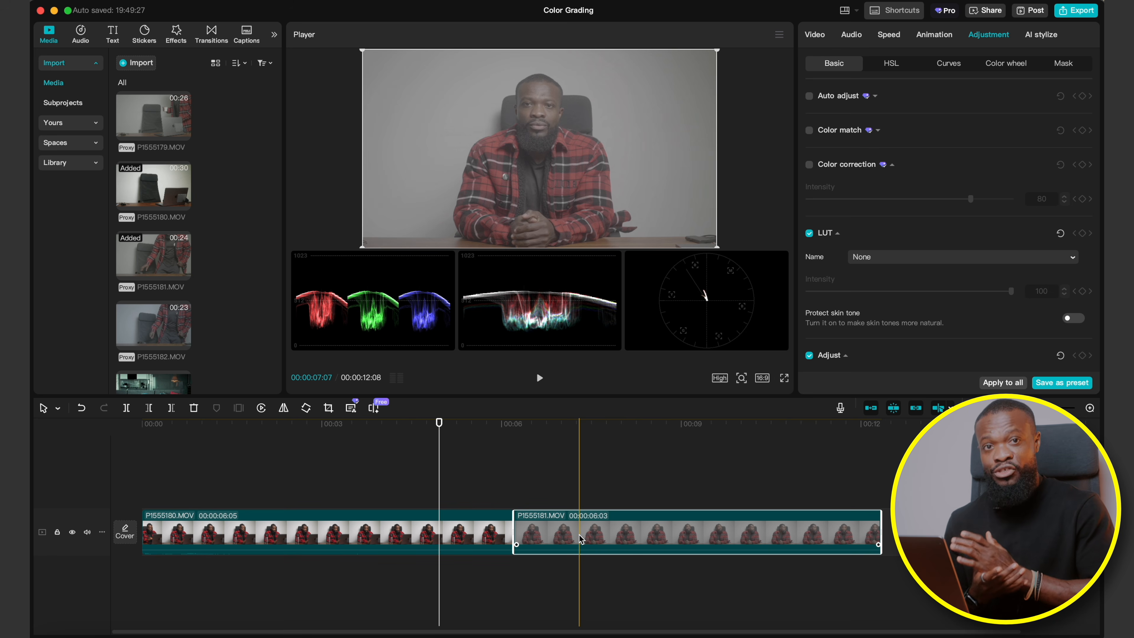
pyautogui.click(477, 493)
pyautogui.click(531, 534)
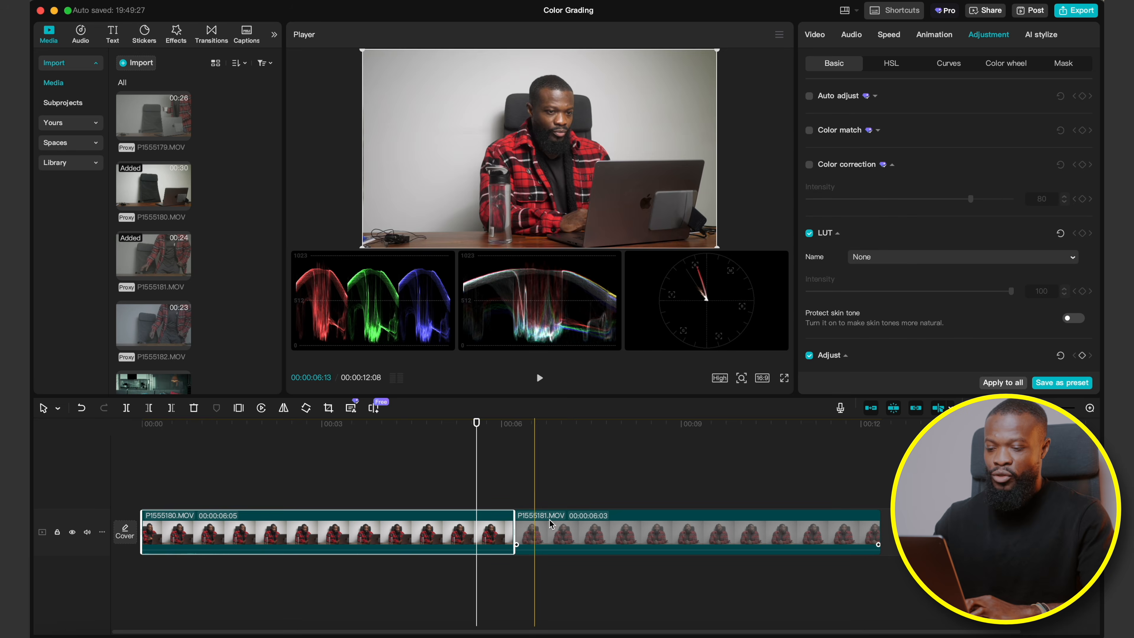